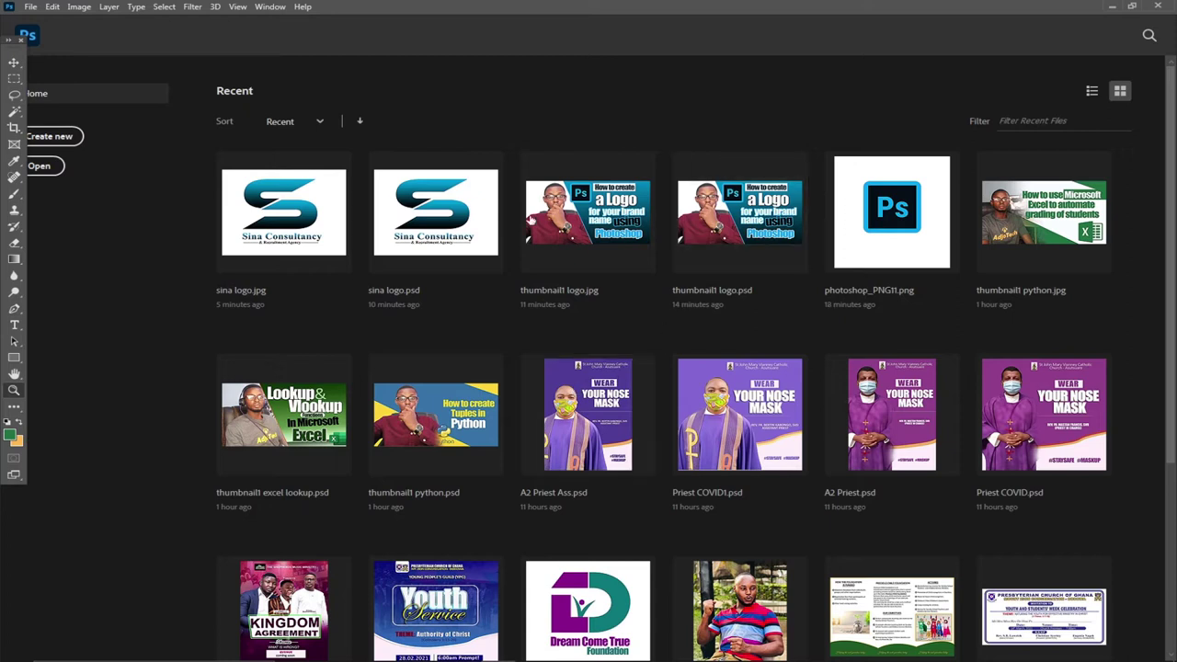
# Create a new 4000 × 4000 px document at 500 pixels/inch from the Print presets.
pyautogui.click(30, 6)
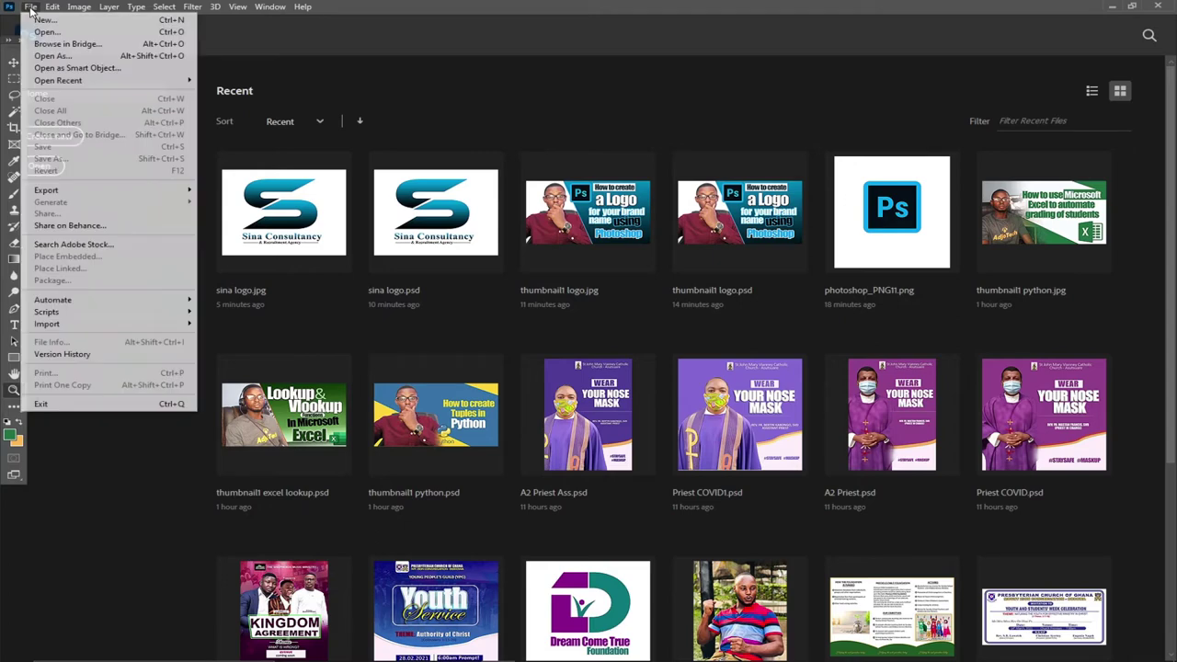
pyautogui.click(46, 21)
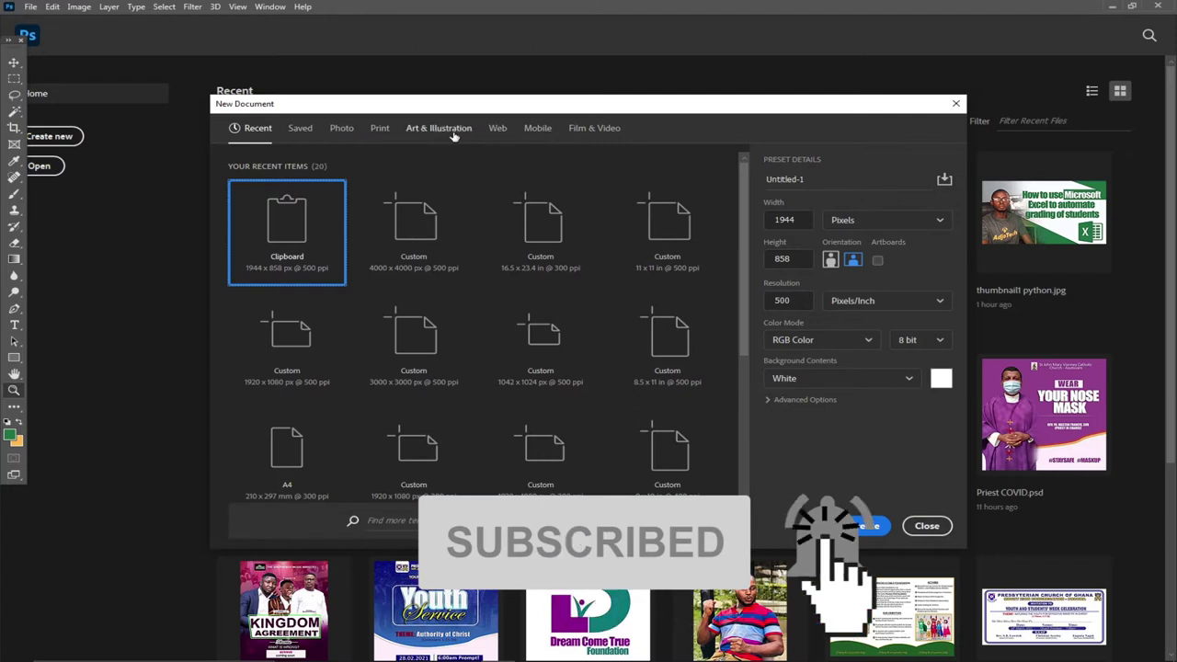
pyautogui.click(381, 129)
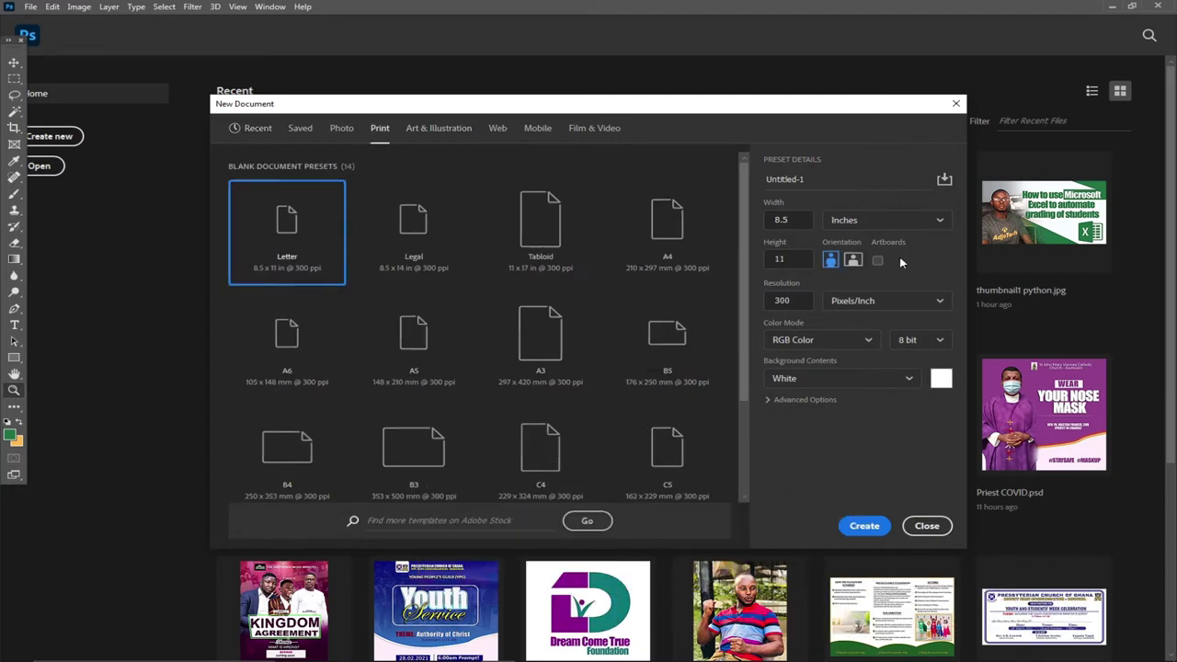
pyautogui.click(844, 222)
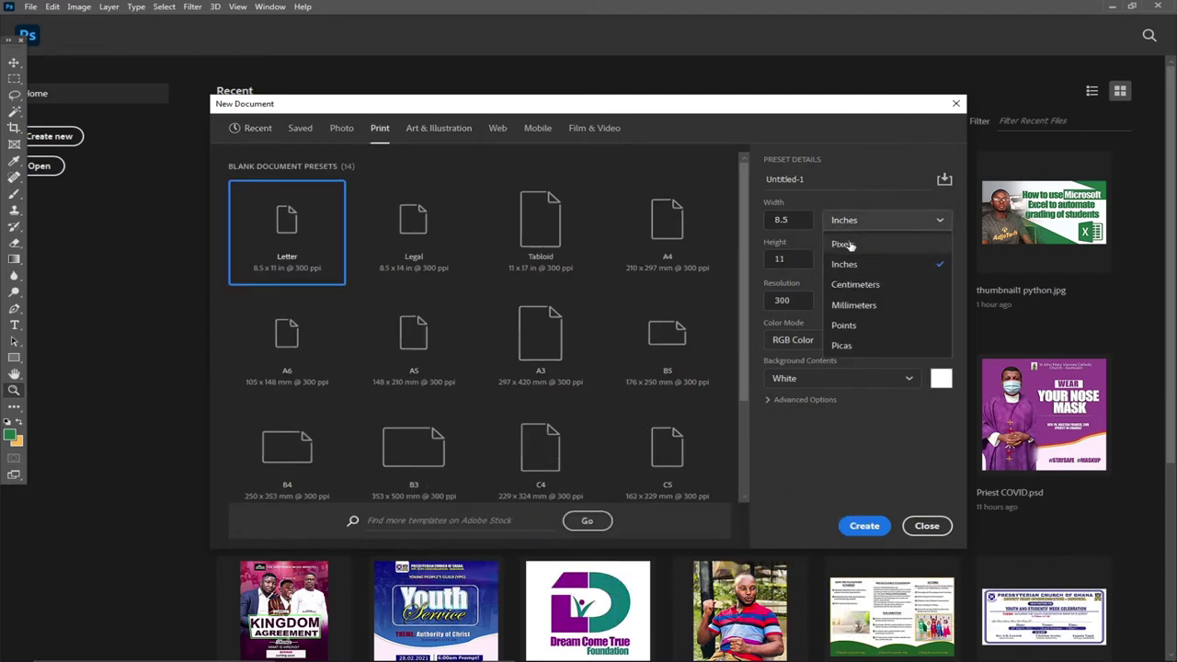
pyautogui.click(851, 244)
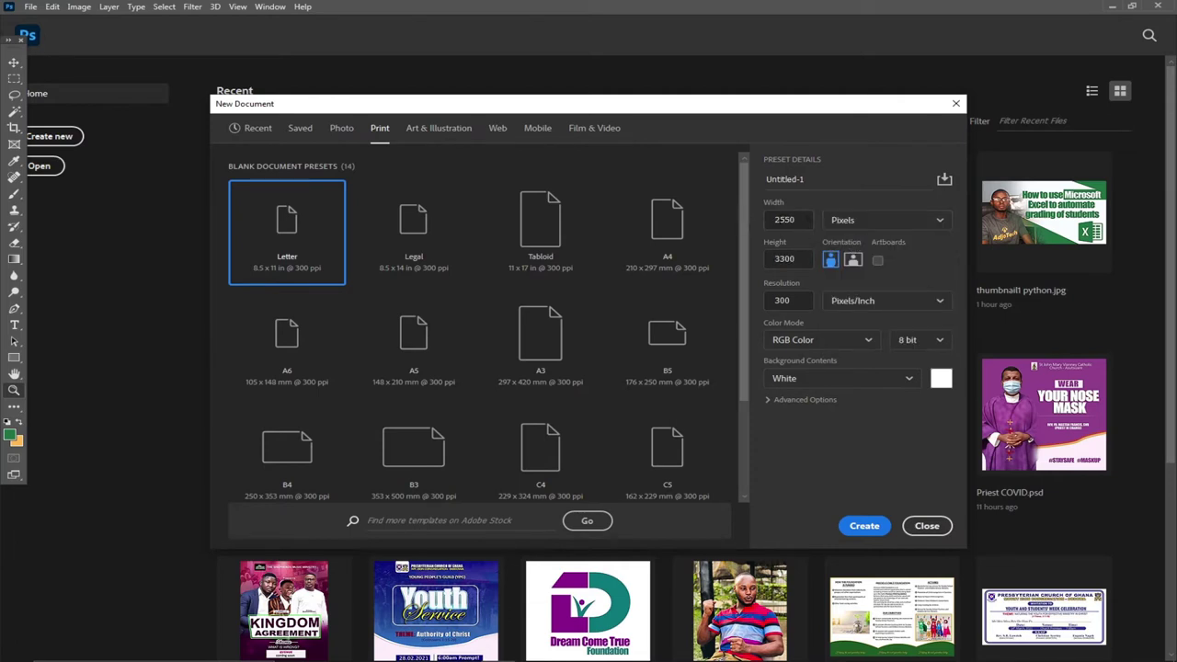
pyautogui.doubleClick(801, 219)
pyautogui.write('4000')
pyautogui.press('Tab')
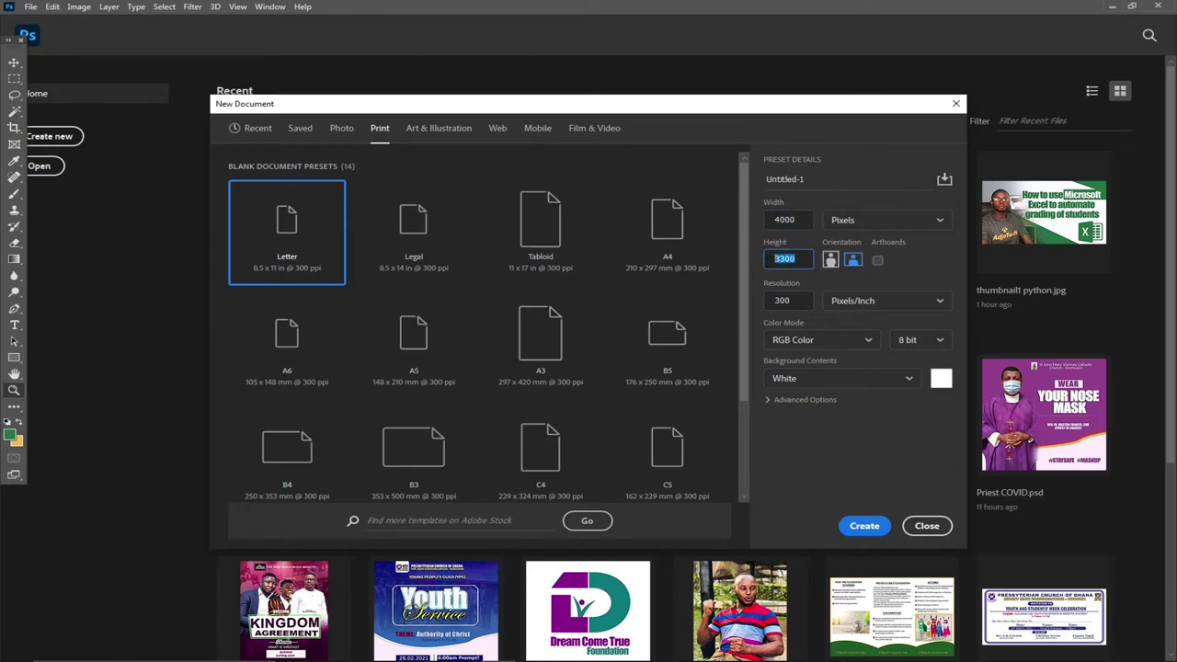
pyautogui.write('4000')
pyautogui.click(791, 302)
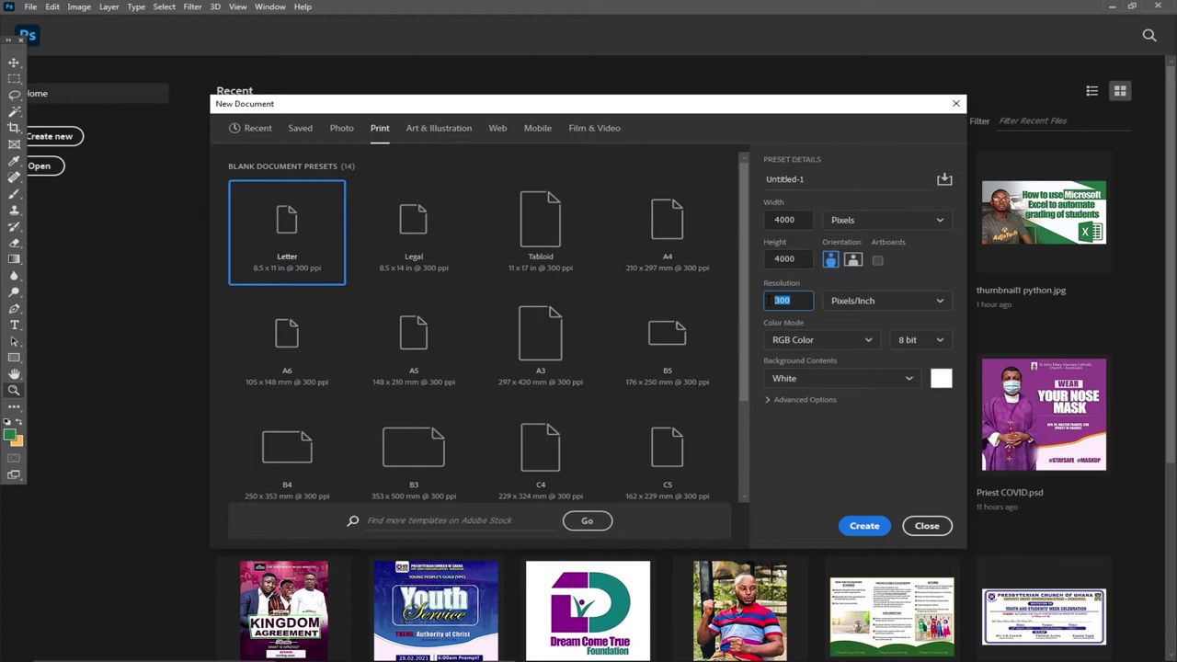
pyautogui.write('500')
pyautogui.click(862, 529)
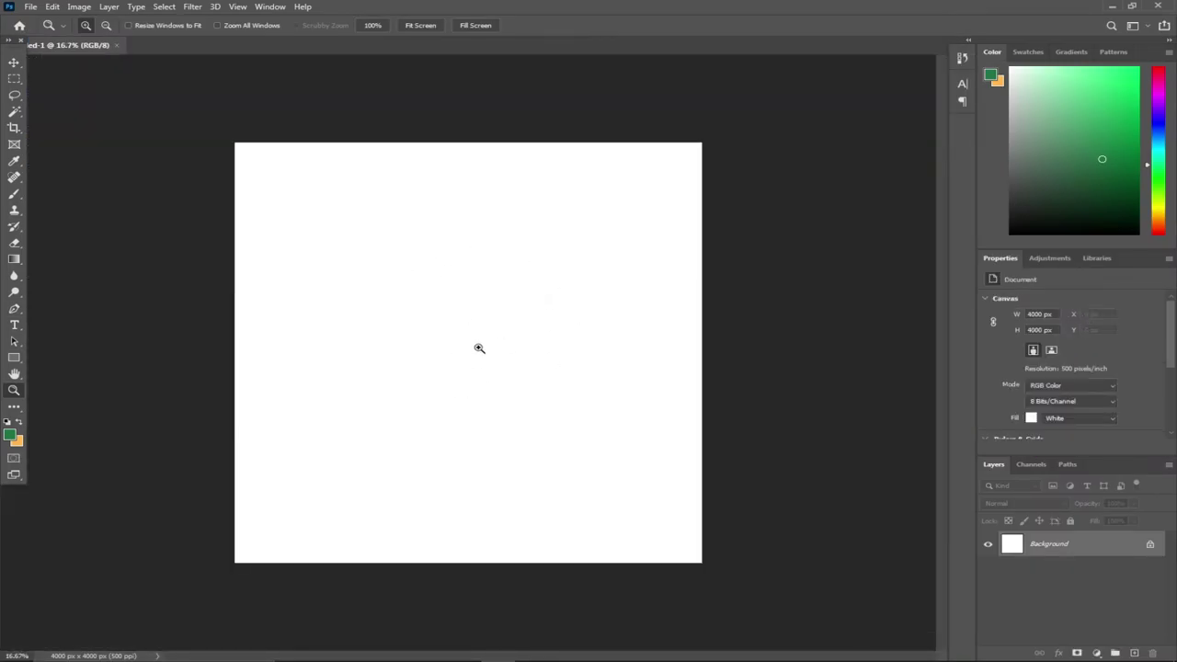
# Reopen the recent sina logo.jpg and unlock its background as Layer 0.
pyautogui.moveTo(451, 658)
pyautogui.click(32, 7)
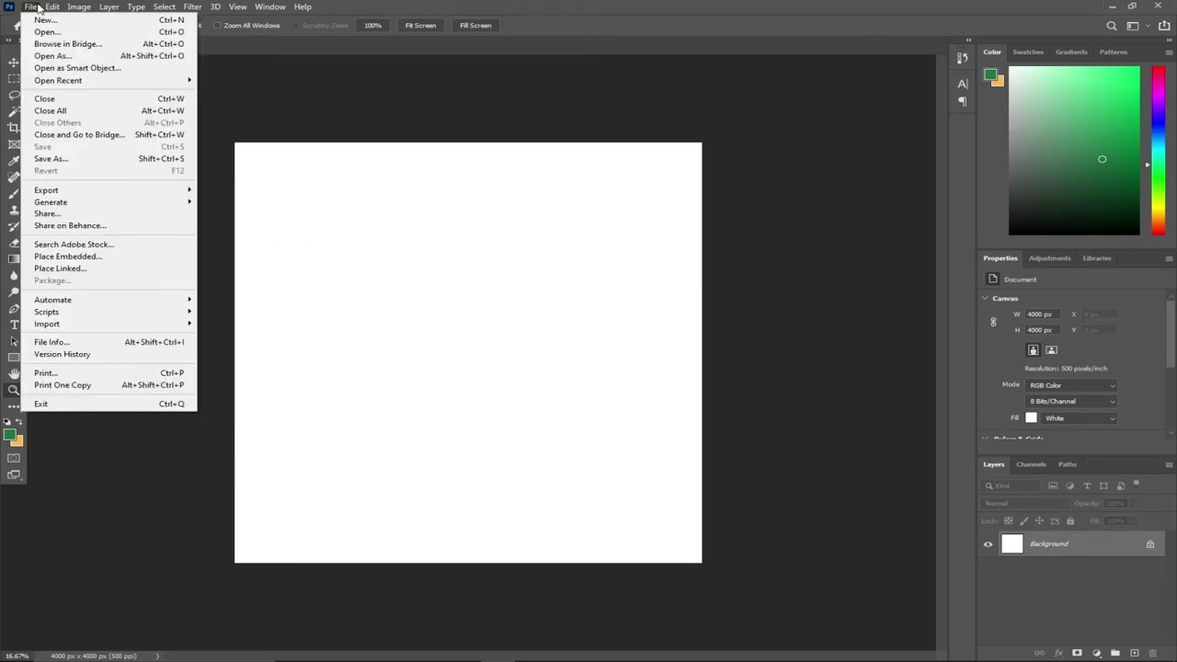
pyautogui.moveTo(74, 83)
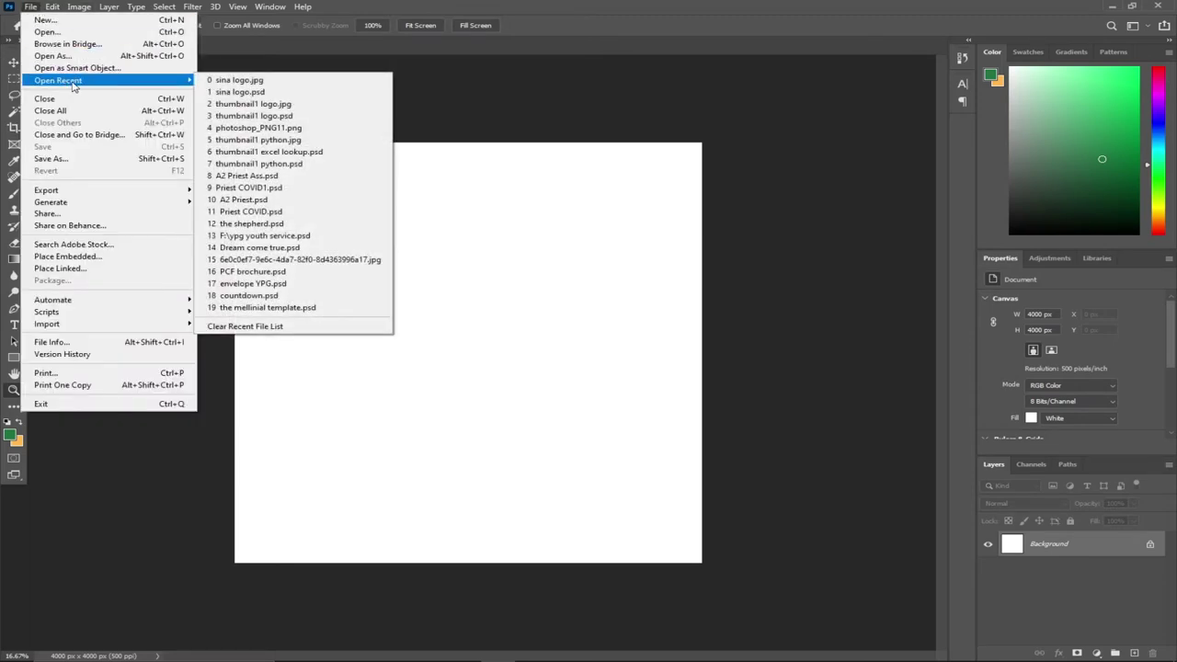
pyautogui.click(215, 82)
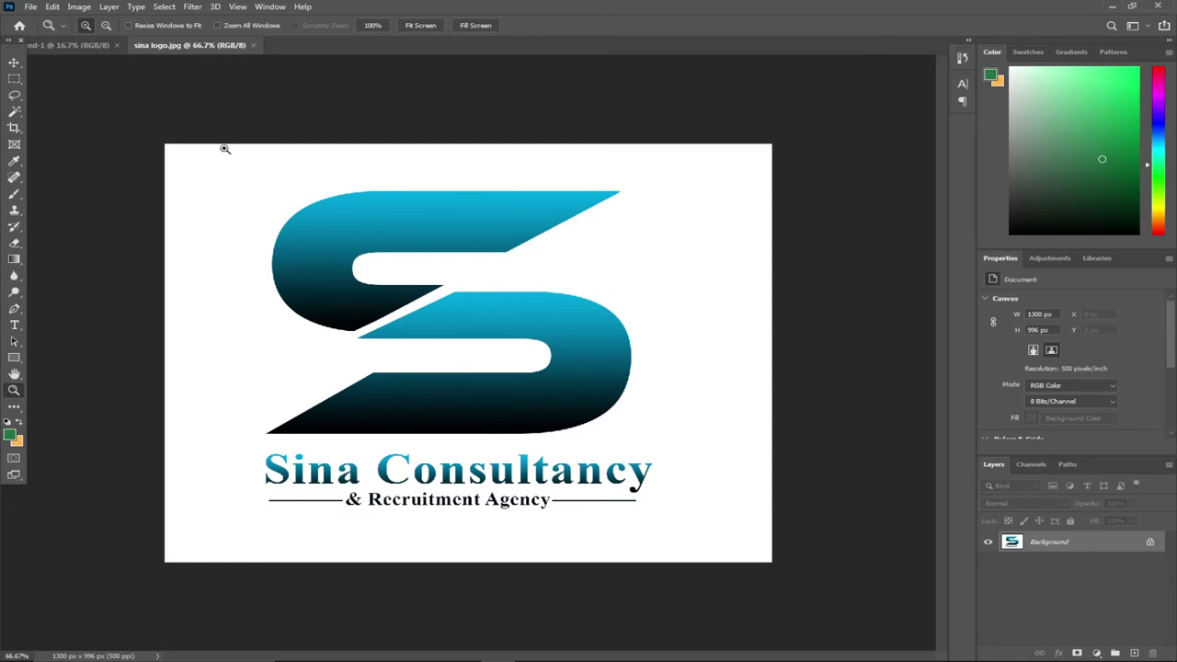
pyautogui.doubleClick(1121, 548)
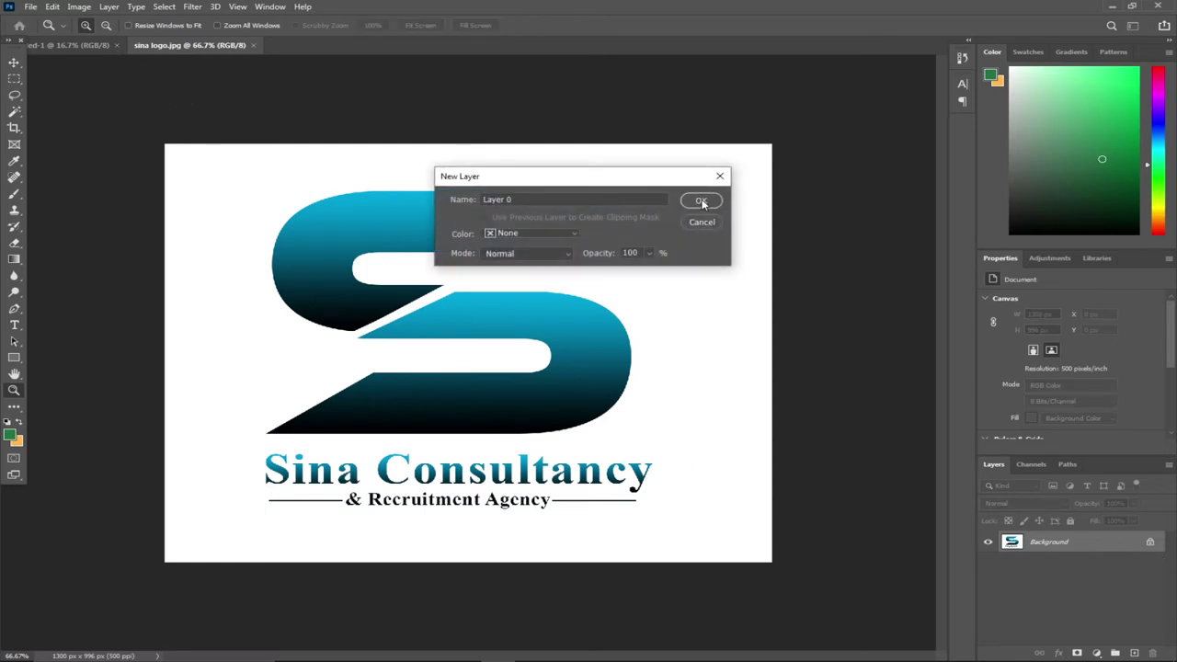
pyautogui.click(703, 202)
# Move the logo into Untitled-1's top-left corner, scale it to about 66%, and zoom in.
pyautogui.click(14, 61)
pyautogui.moveTo(389, 270); pyautogui.dragTo(337, 205)
pyautogui.moveTo(413, 257); pyautogui.dragTo(308, 195)
pyautogui.press('Return')
pyautogui.click(14, 390)
pyautogui.click(324, 332)
pyautogui.click(327, 324)
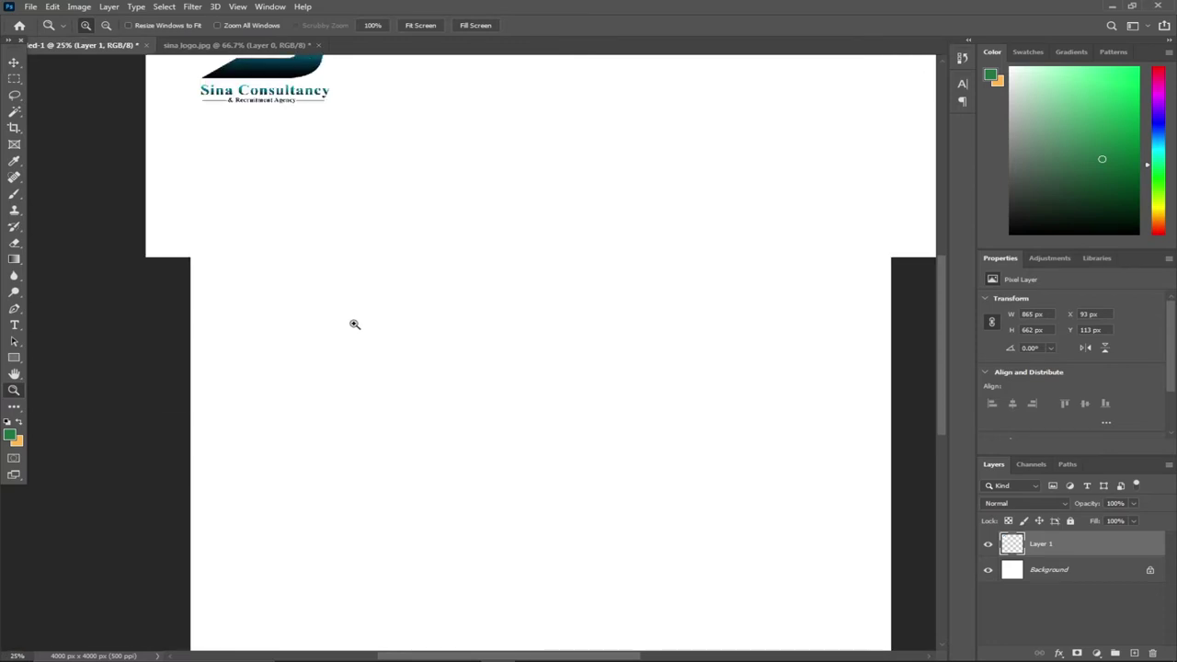
pyautogui.moveTo(937, 324); pyautogui.dragTo(941, 285)
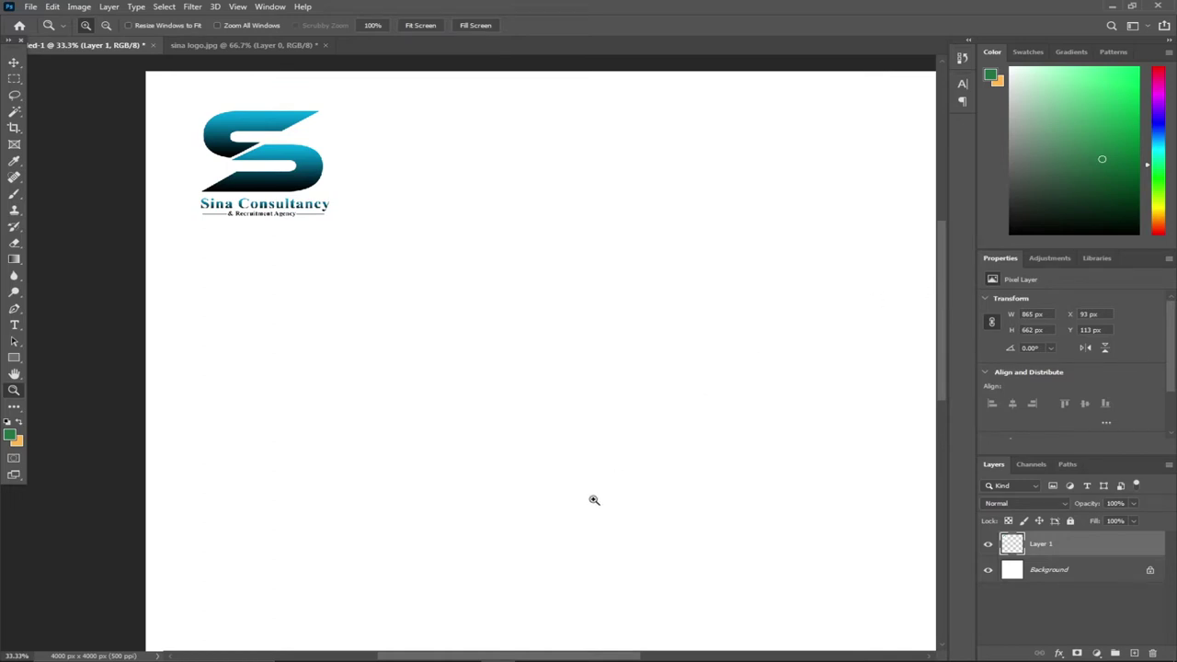
pyautogui.moveTo(516, 659); pyautogui.dragTo(531, 646)
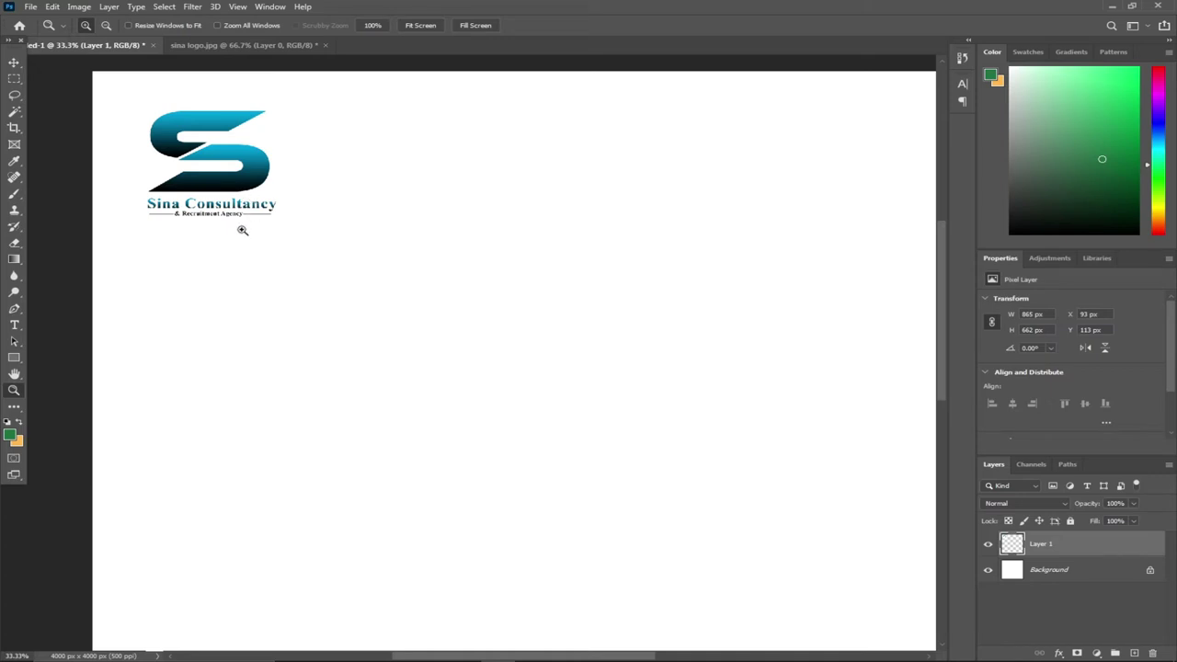
pyautogui.click(14, 327)
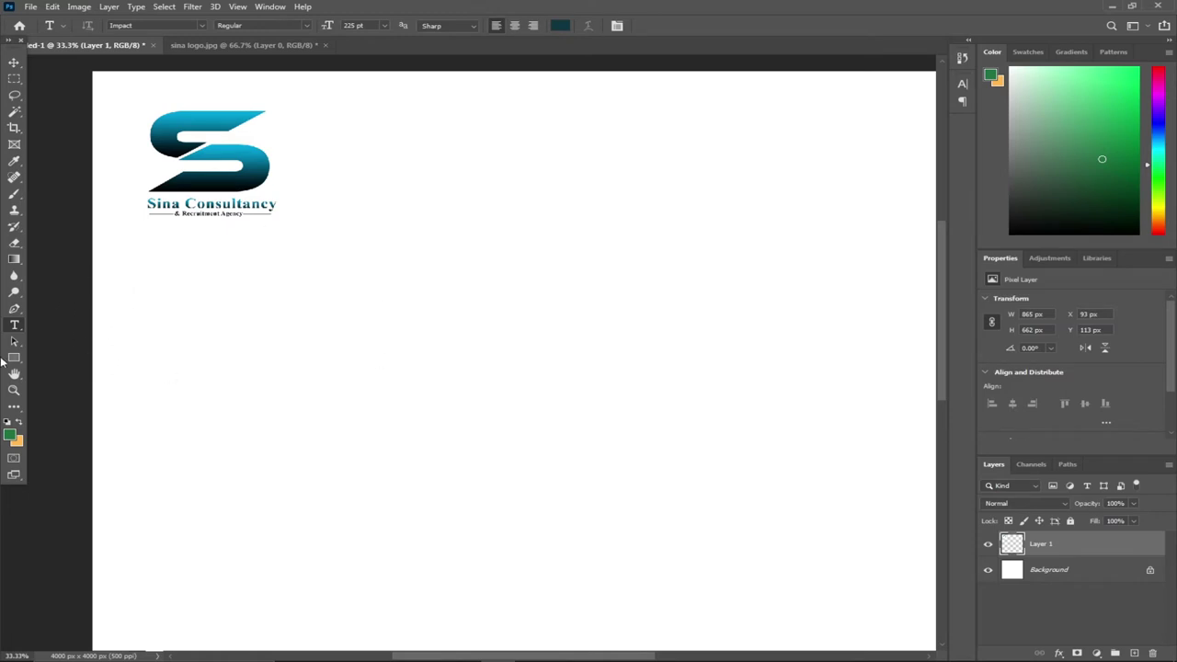
# Type a capital S near the canvas centre and set it in the Ethnocentric font.
pyautogui.click(442, 408)
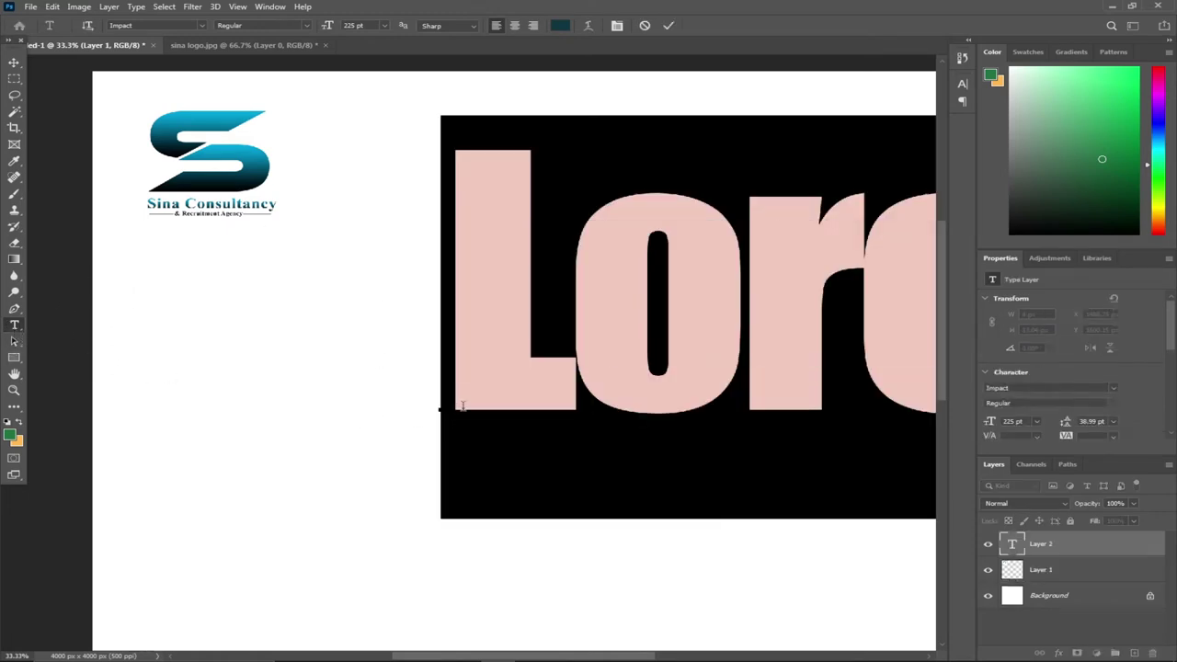
pyautogui.write('S')
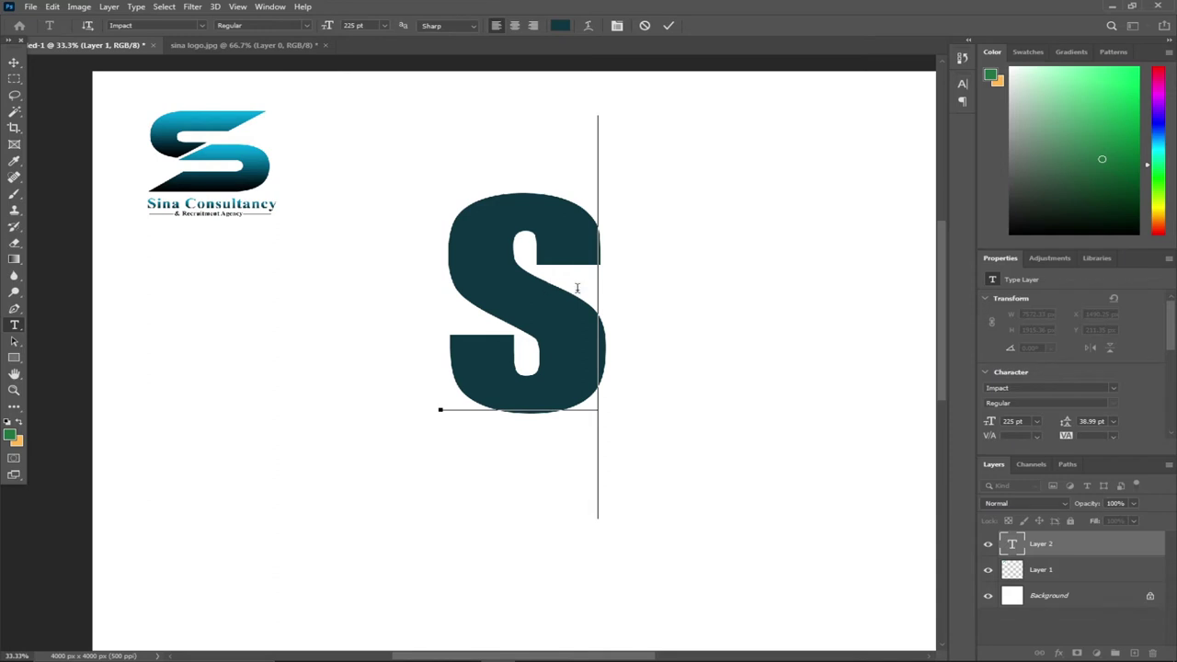
pyautogui.moveTo(600, 289); pyautogui.dragTo(447, 293)
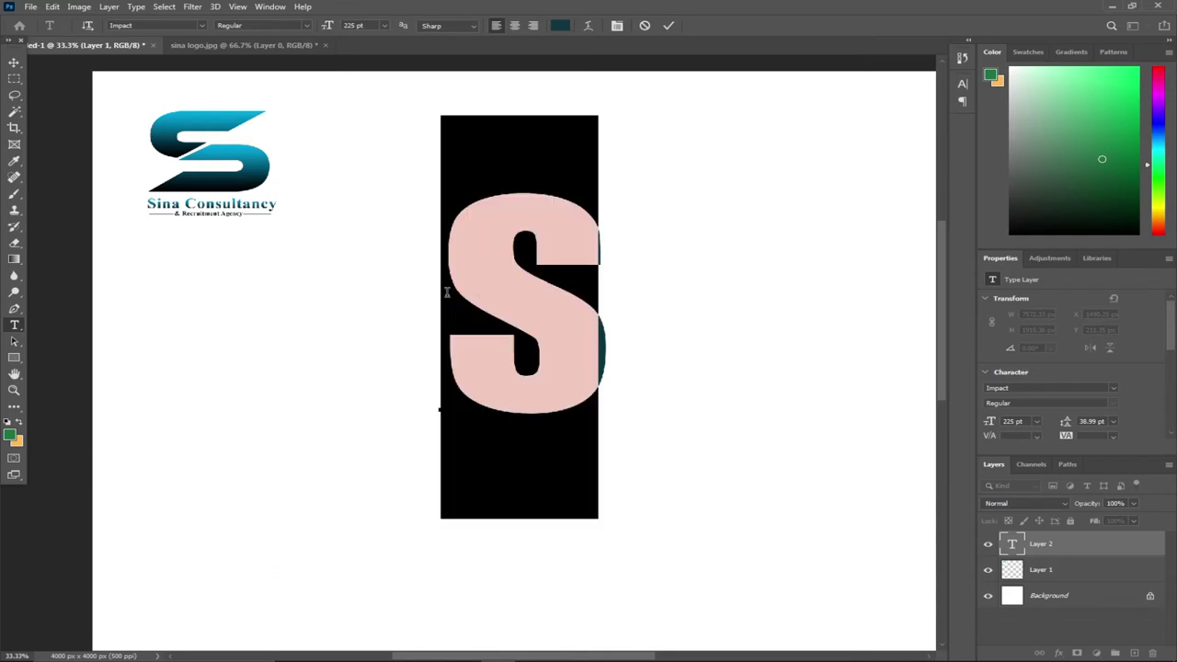
pyautogui.click(199, 27)
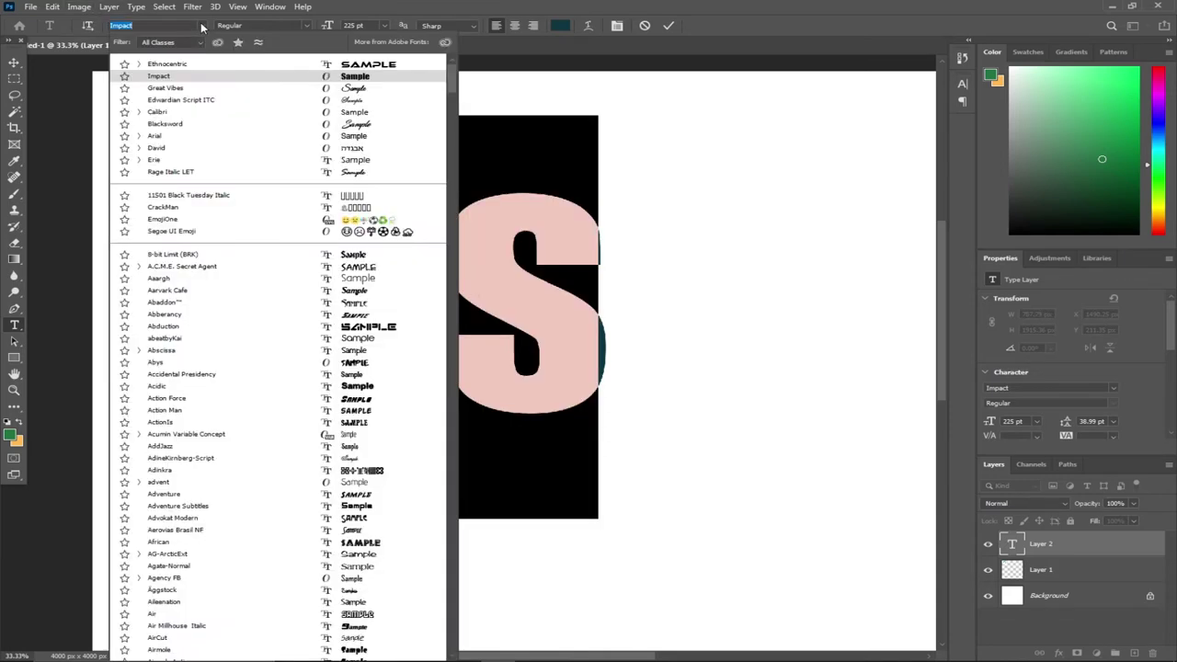
pyautogui.click(160, 25)
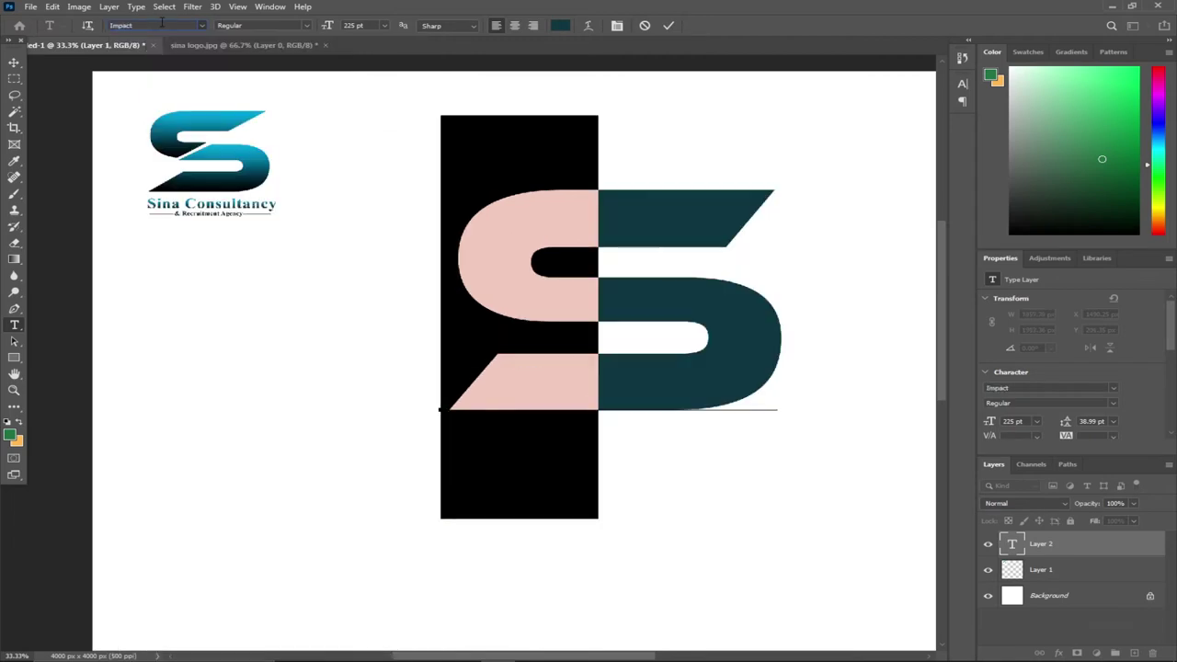
pyautogui.click(160, 25)
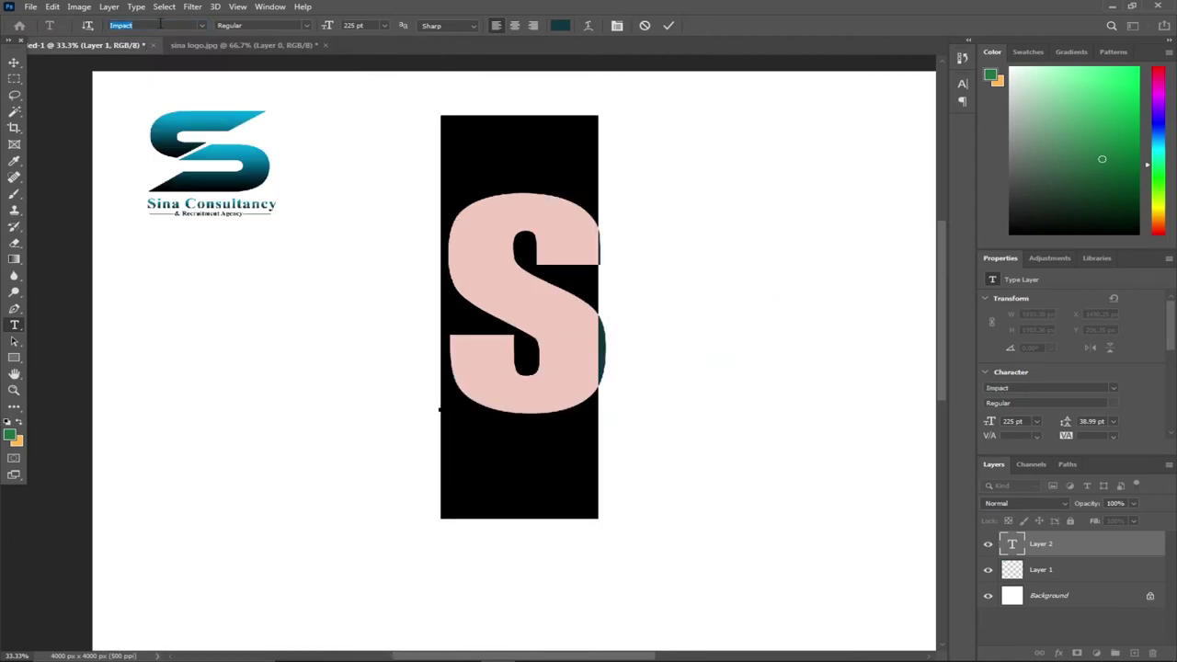
pyautogui.write('entr')
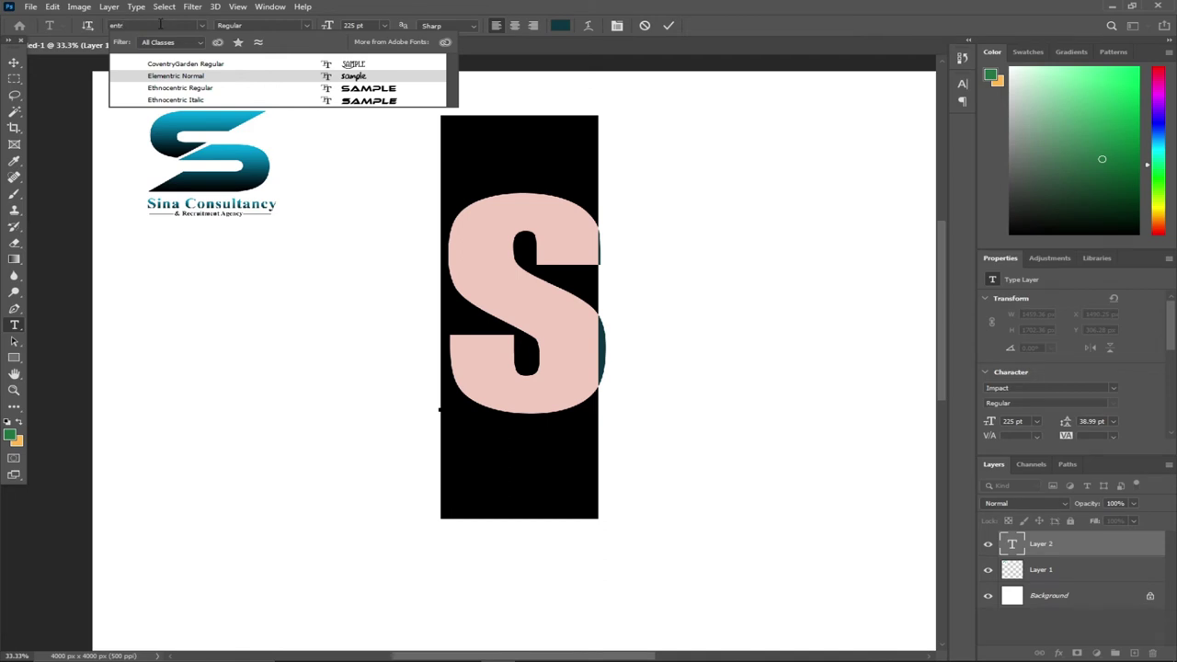
pyautogui.press('Down')
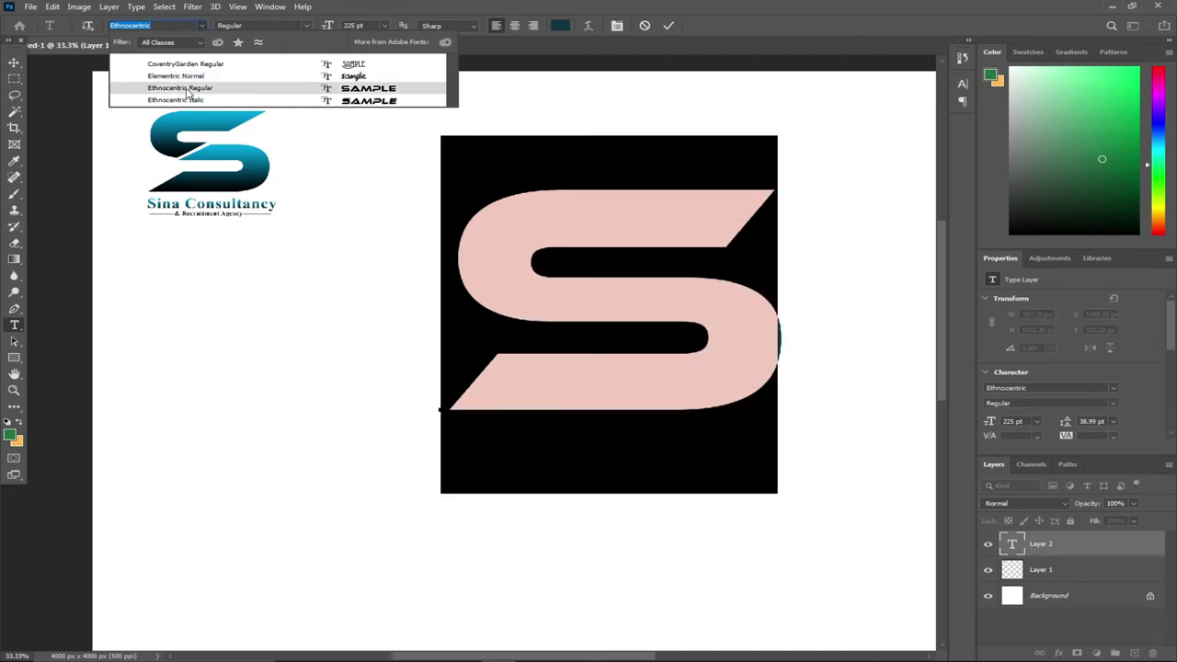
pyautogui.click(188, 88)
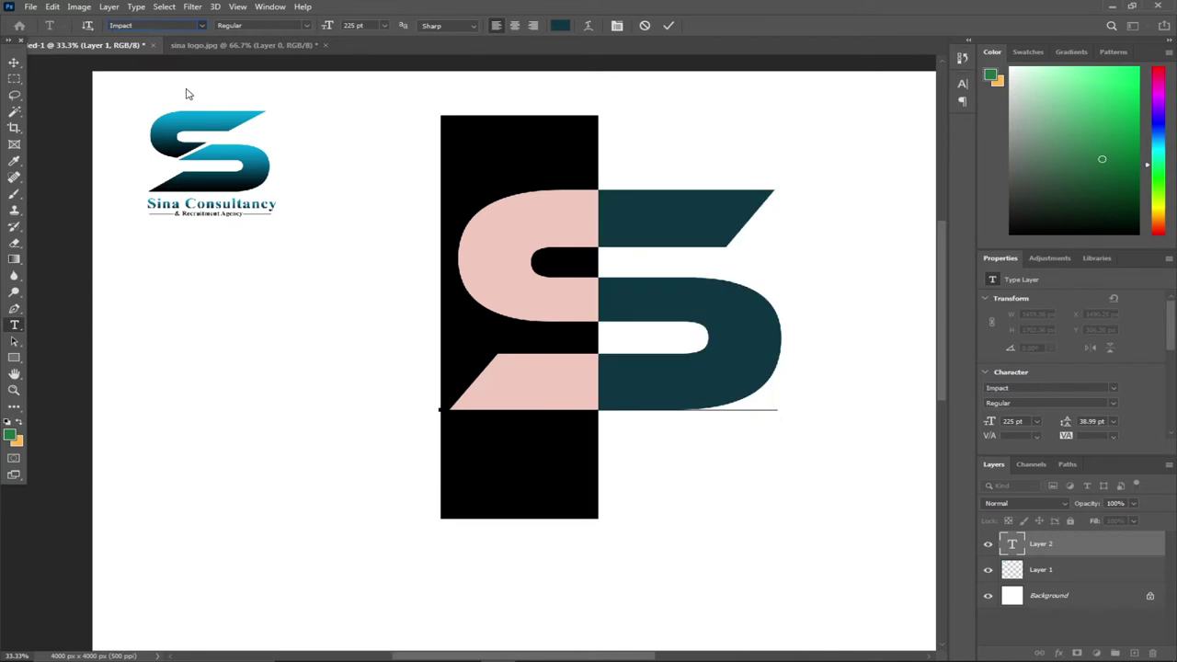
pyautogui.click(14, 62)
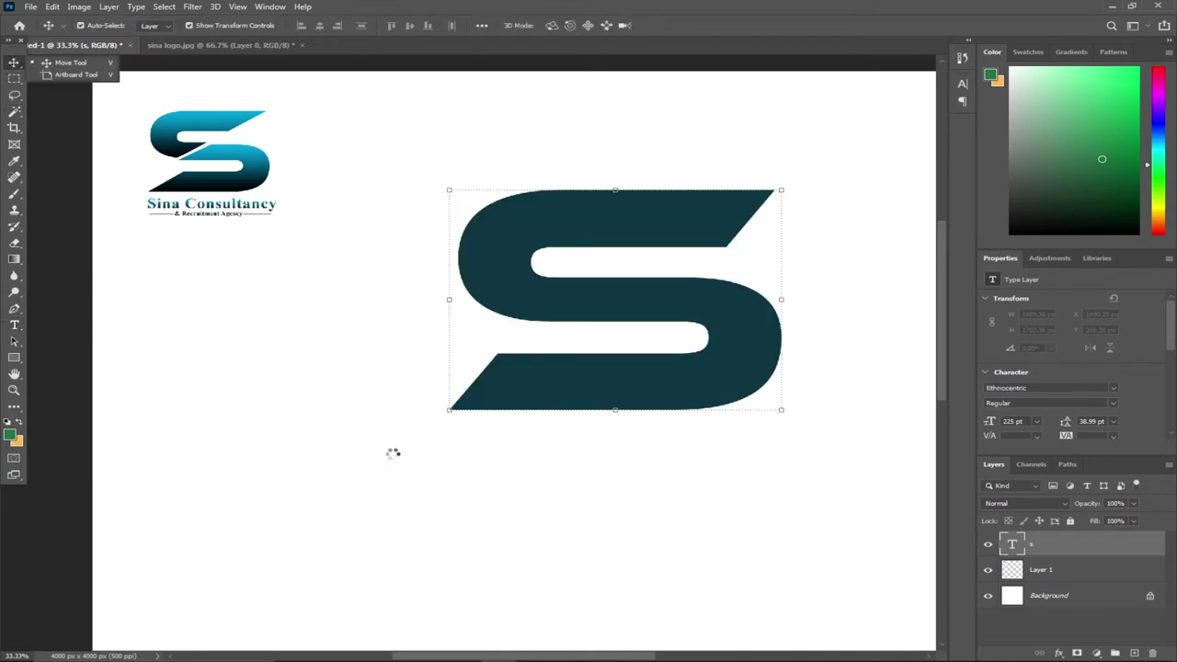
# Rasterize the S text layer and reposition it near the canvas centre.
pyautogui.moveTo(536, 297); pyautogui.dragTo(457, 327)
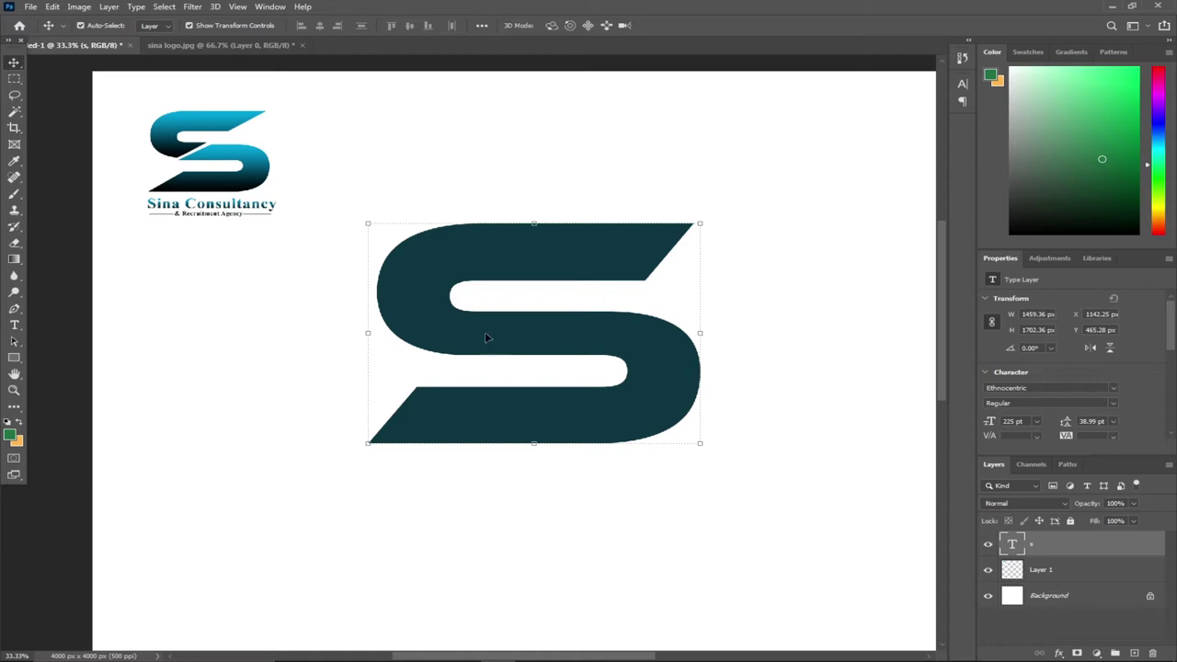
pyautogui.rightClick(1057, 545)
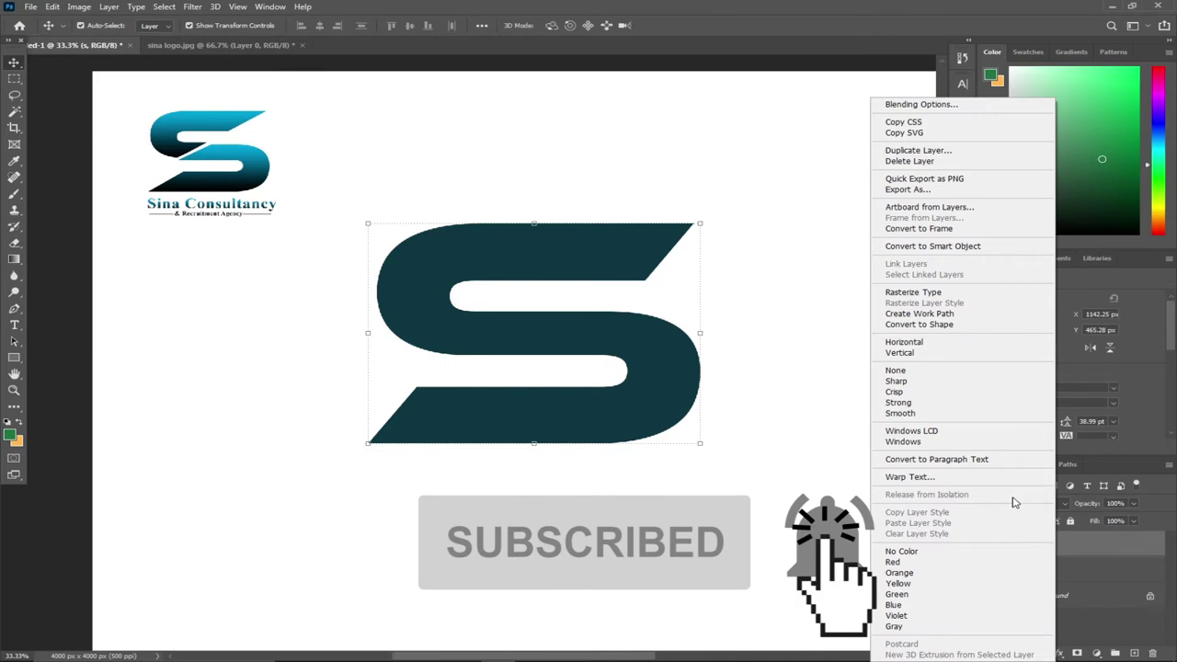
pyautogui.click(925, 292)
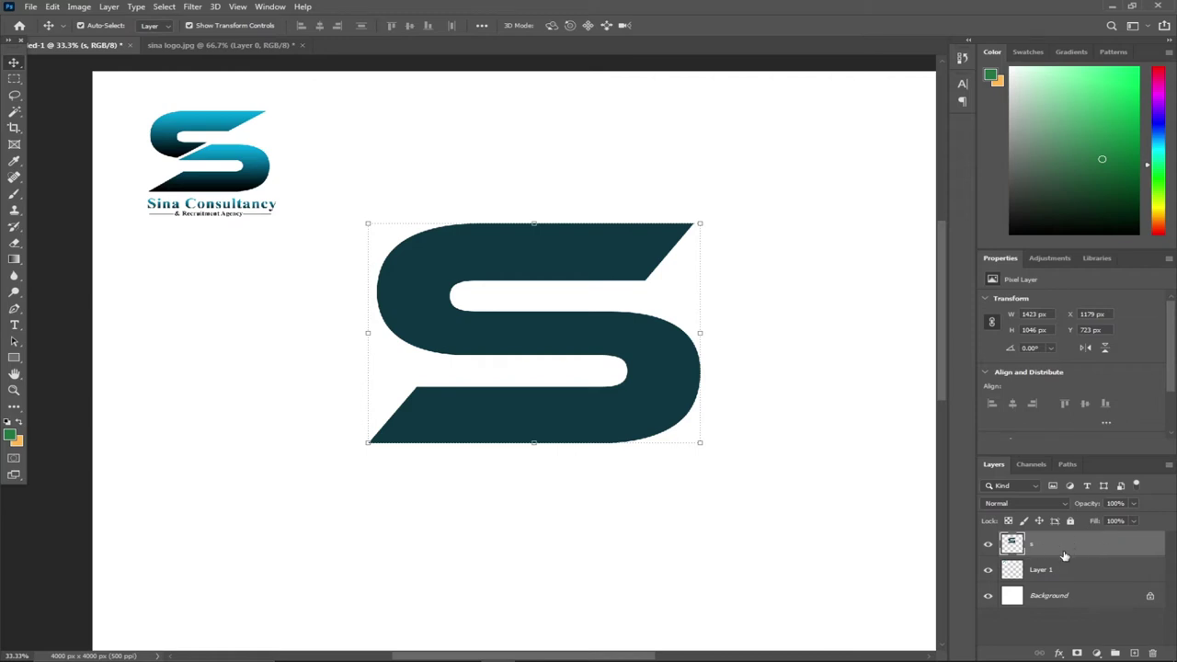
pyautogui.moveTo(622, 340); pyautogui.dragTo(575, 341)
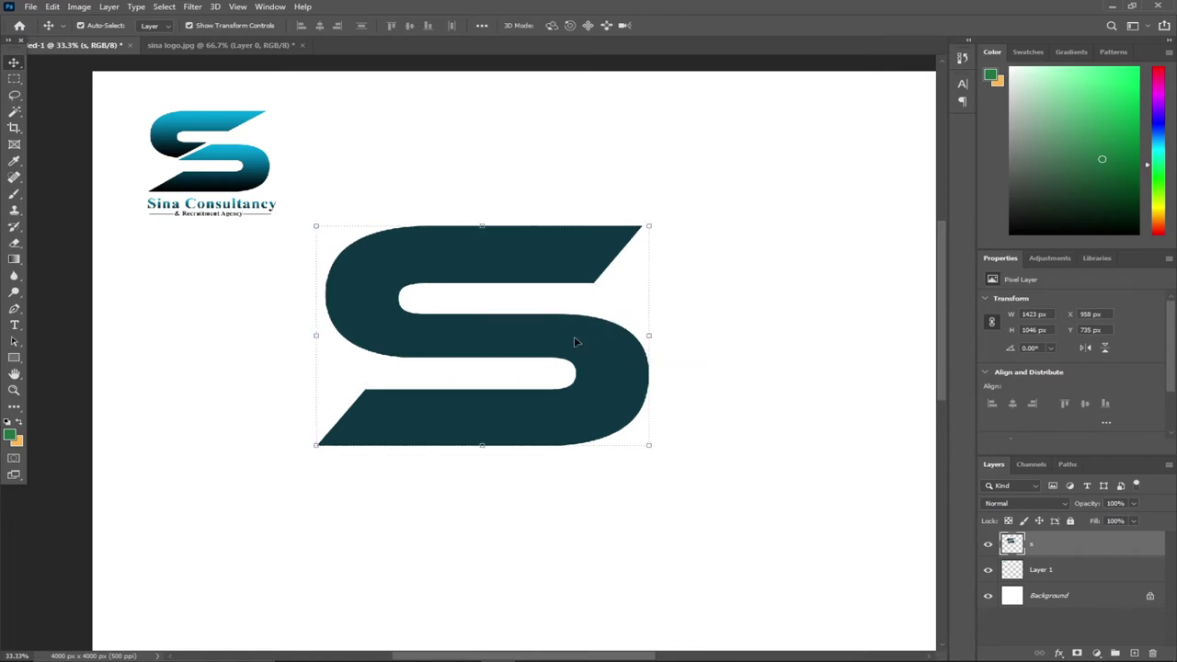
pyautogui.moveTo(576, 339); pyautogui.dragTo(590, 336)
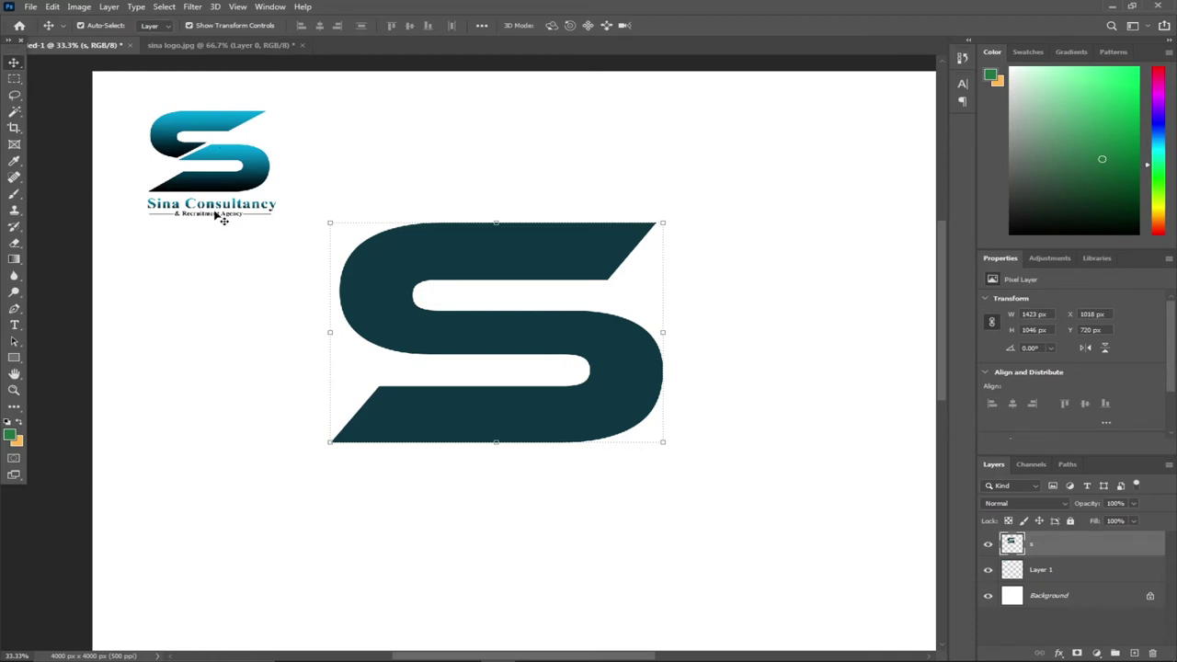
pyautogui.click(14, 309)
# Trace a pen path around the S's top half and make it an unfeathered selection.
pyautogui.click(655, 224)
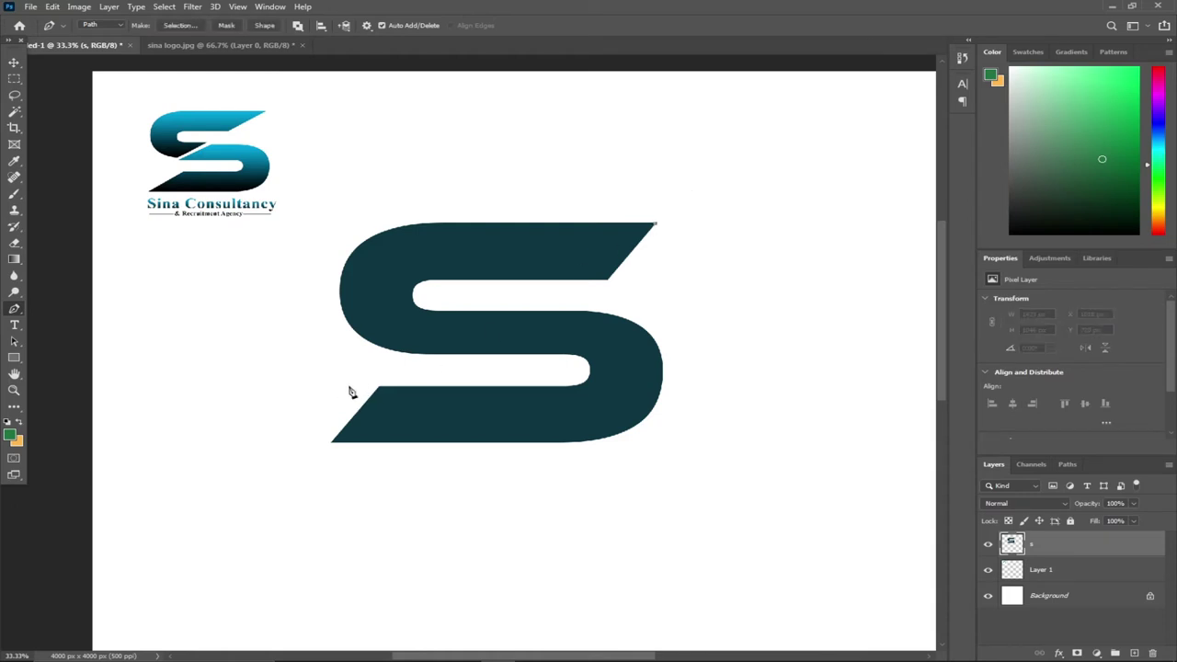
pyautogui.click(349, 388)
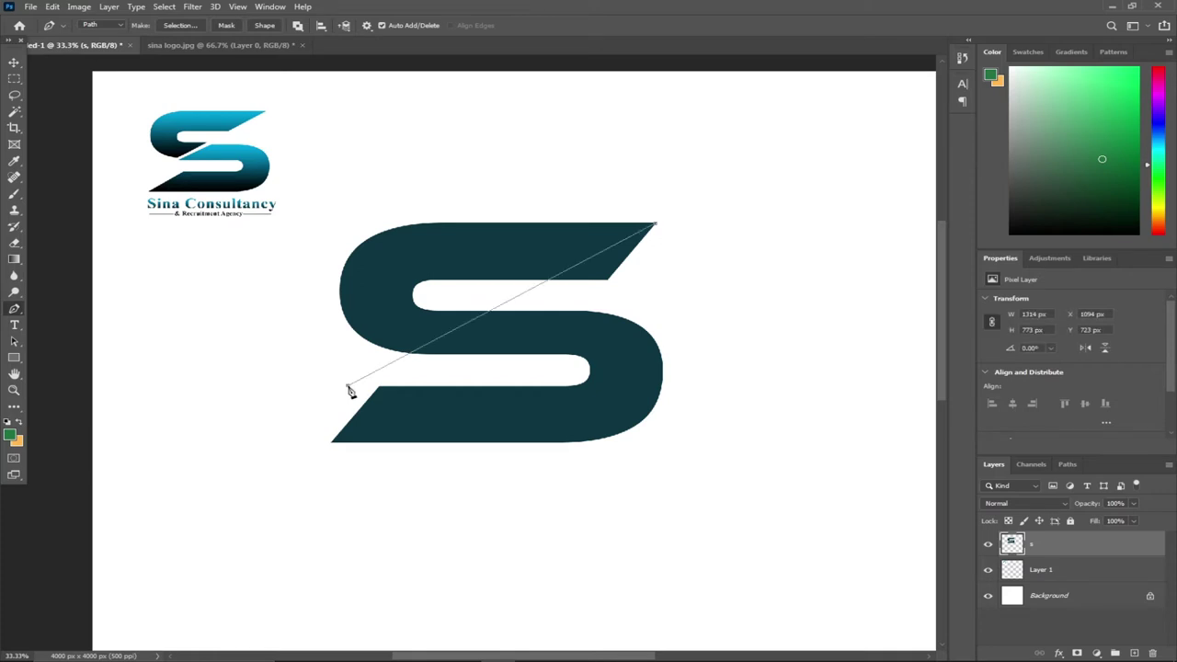
pyautogui.moveTo(185, 280); pyautogui.dragTo(185, 268)
pyautogui.moveTo(383, 179); pyautogui.dragTo(392, 174)
pyautogui.moveTo(674, 154); pyautogui.dragTo(727, 173)
pyautogui.click(656, 225)
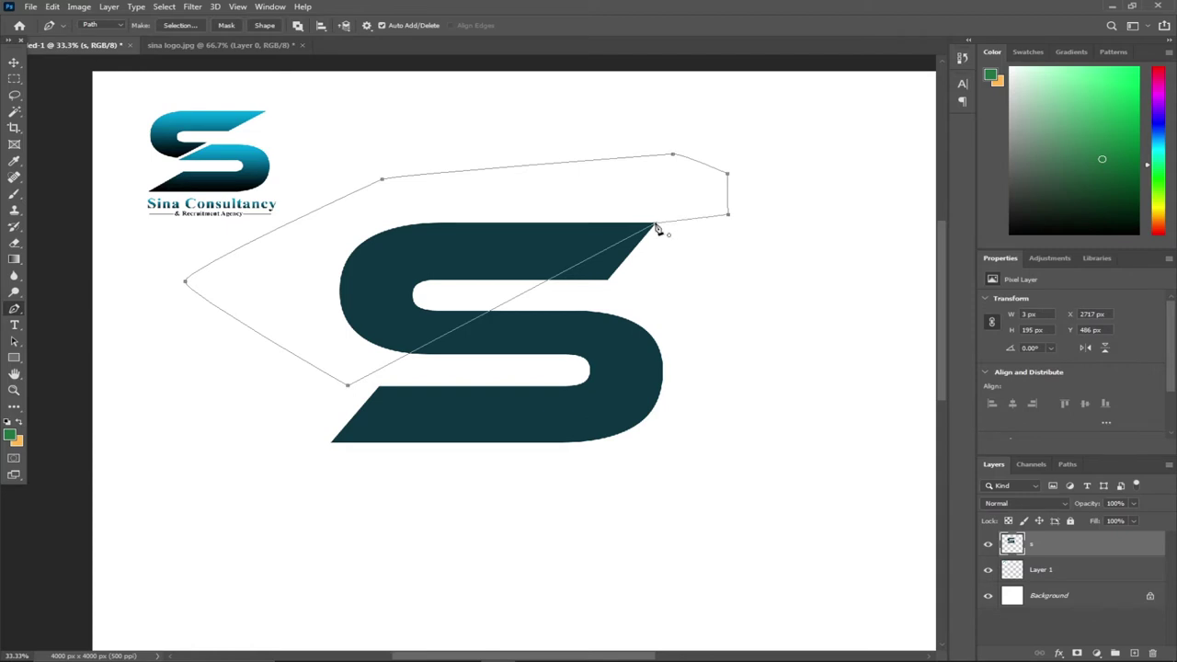
pyautogui.rightClick(483, 253)
pyautogui.click(531, 306)
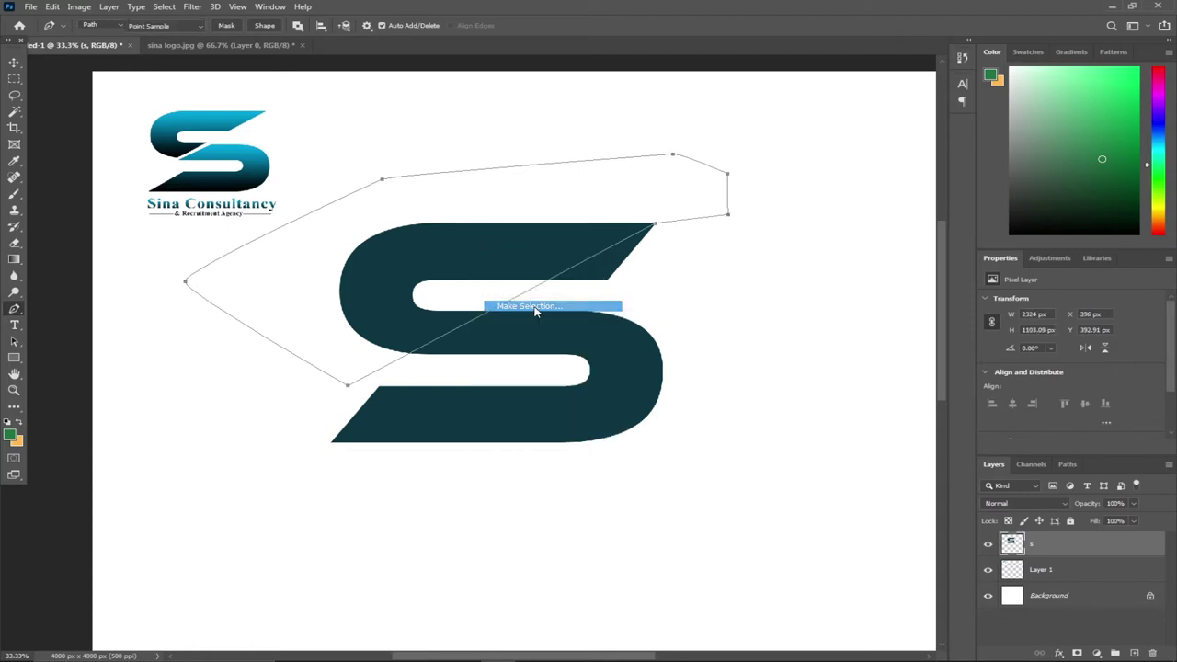
pyautogui.click(658, 181)
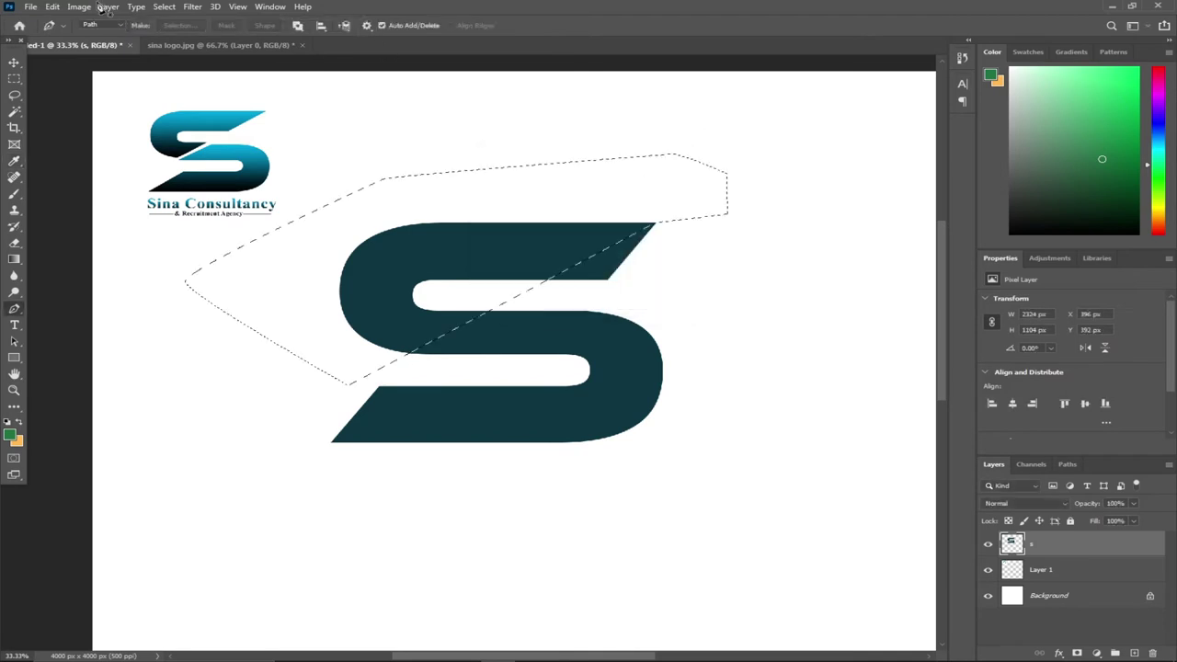
# Cut and paste the top half onto Layer 2 and shift it up and left.
pyautogui.click(51, 7)
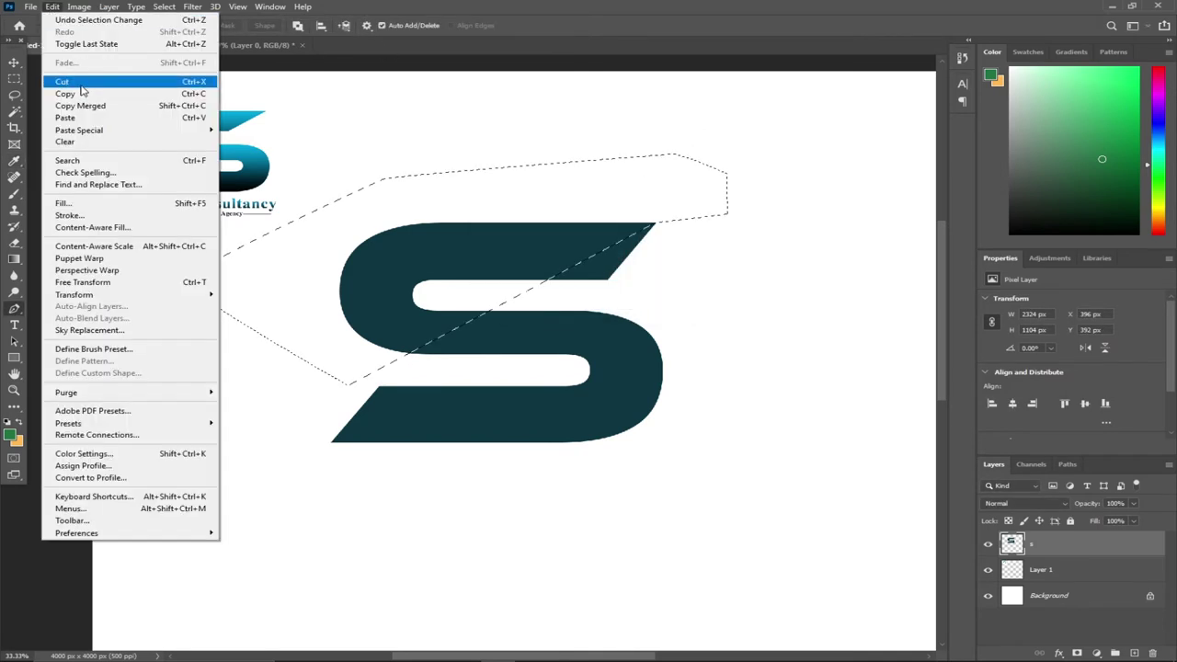
pyautogui.click(79, 82)
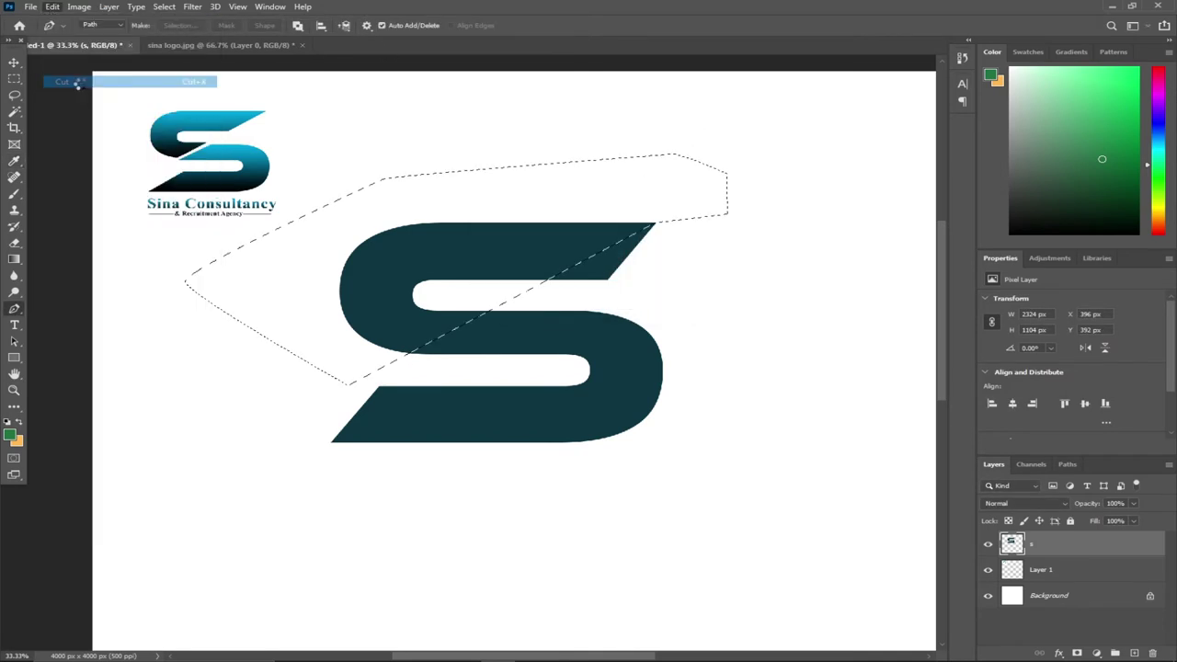
pyautogui.click(53, 6)
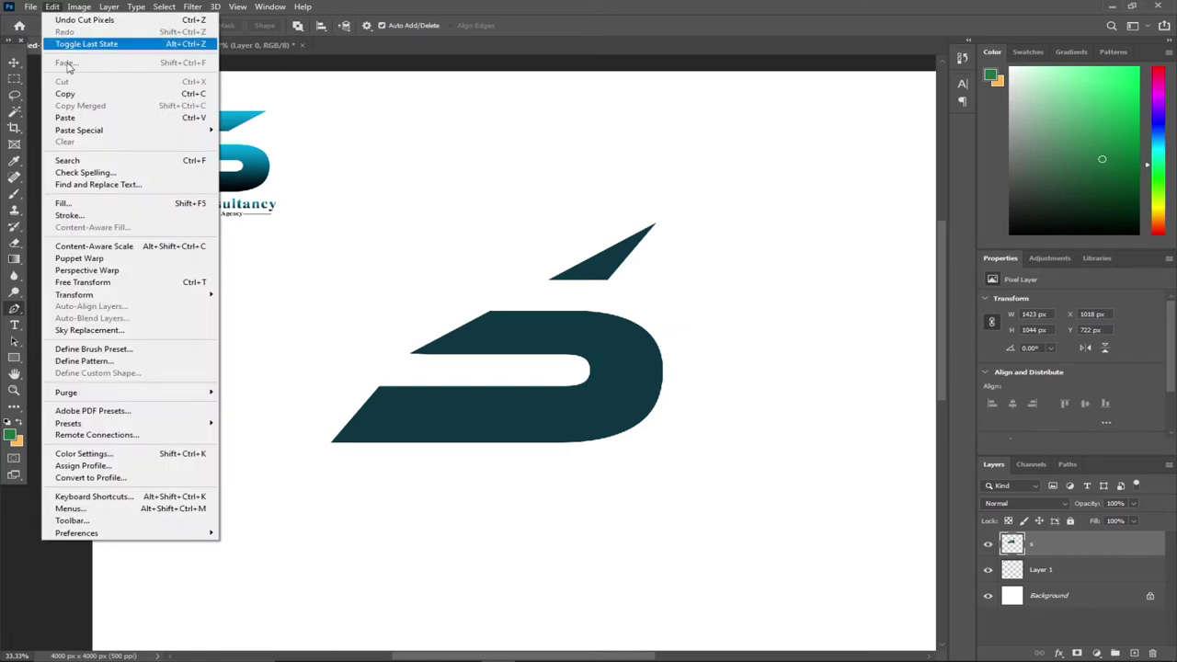
pyautogui.click(76, 118)
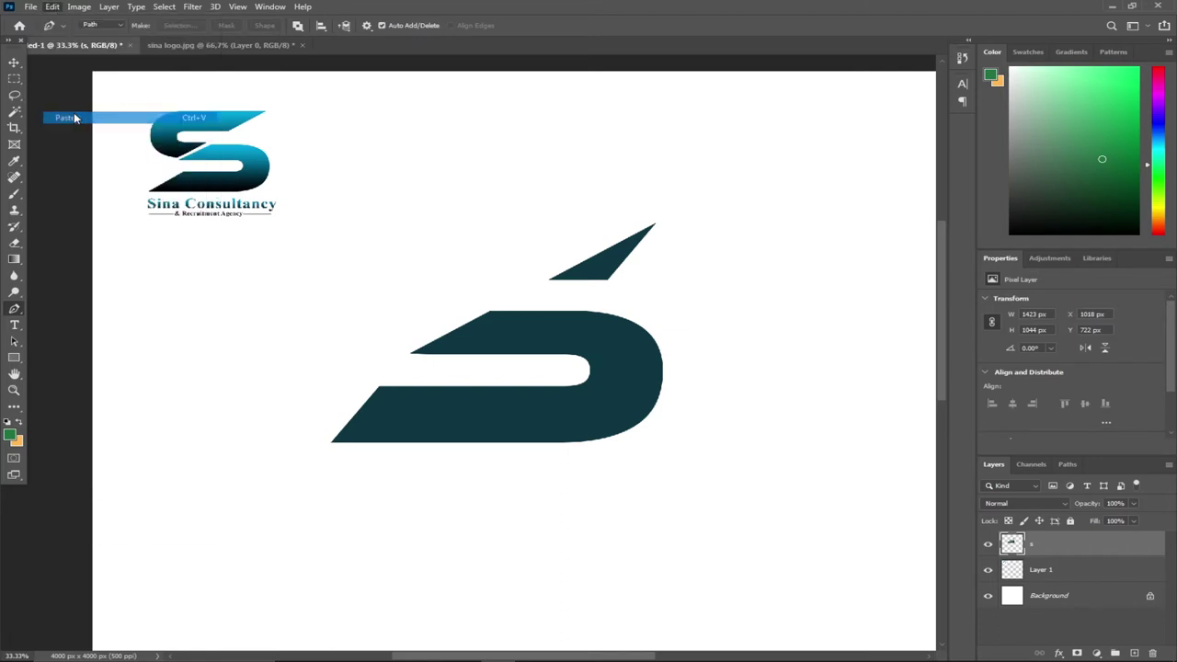
pyautogui.click(14, 62)
pyautogui.moveTo(485, 319); pyautogui.dragTo(602, 303)
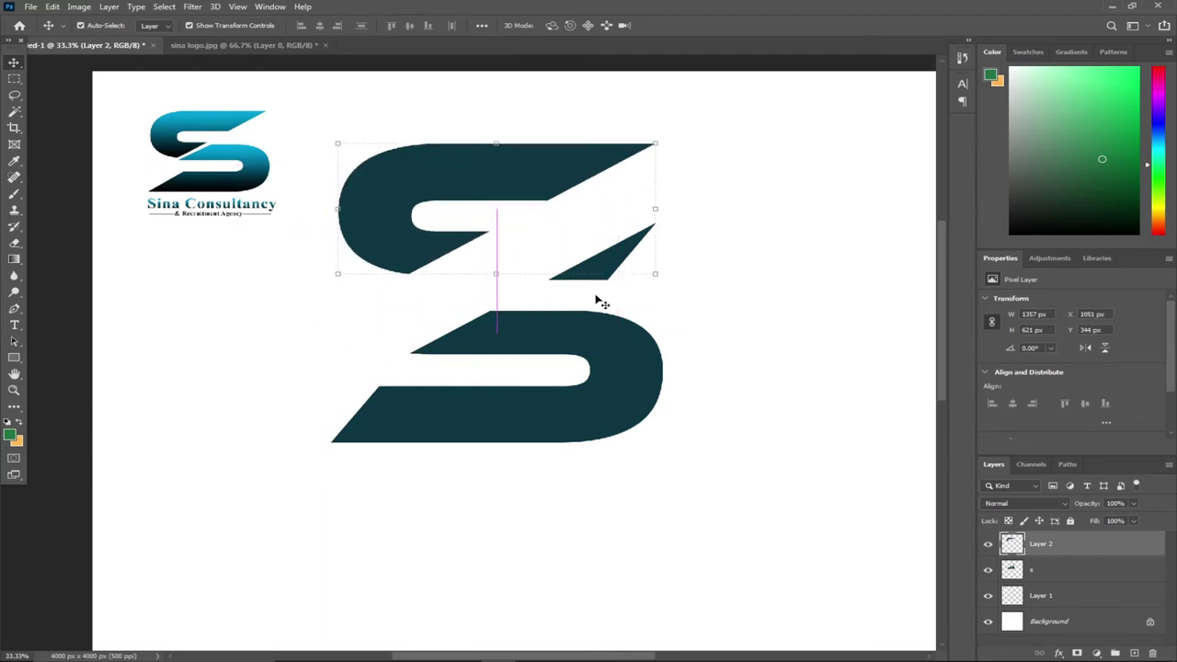
# Shift the lower S piece and delete the small leftover triangle with a rectangular selection.
pyautogui.moveTo(594, 358); pyautogui.dragTo(601, 381)
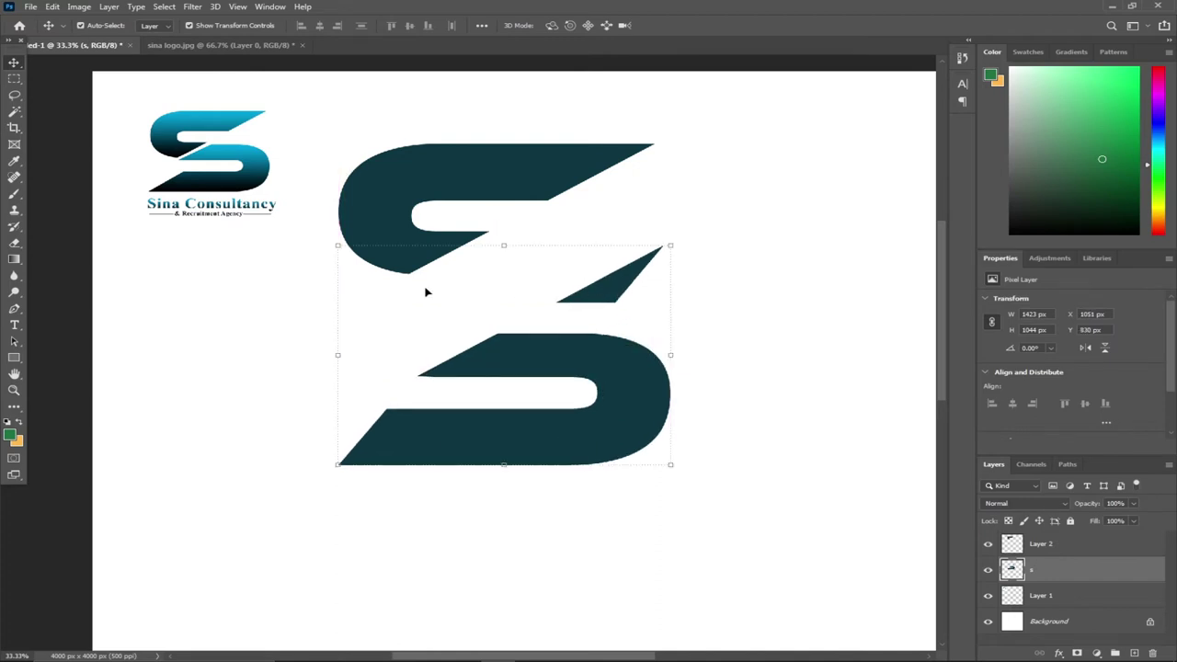
pyautogui.click(15, 80)
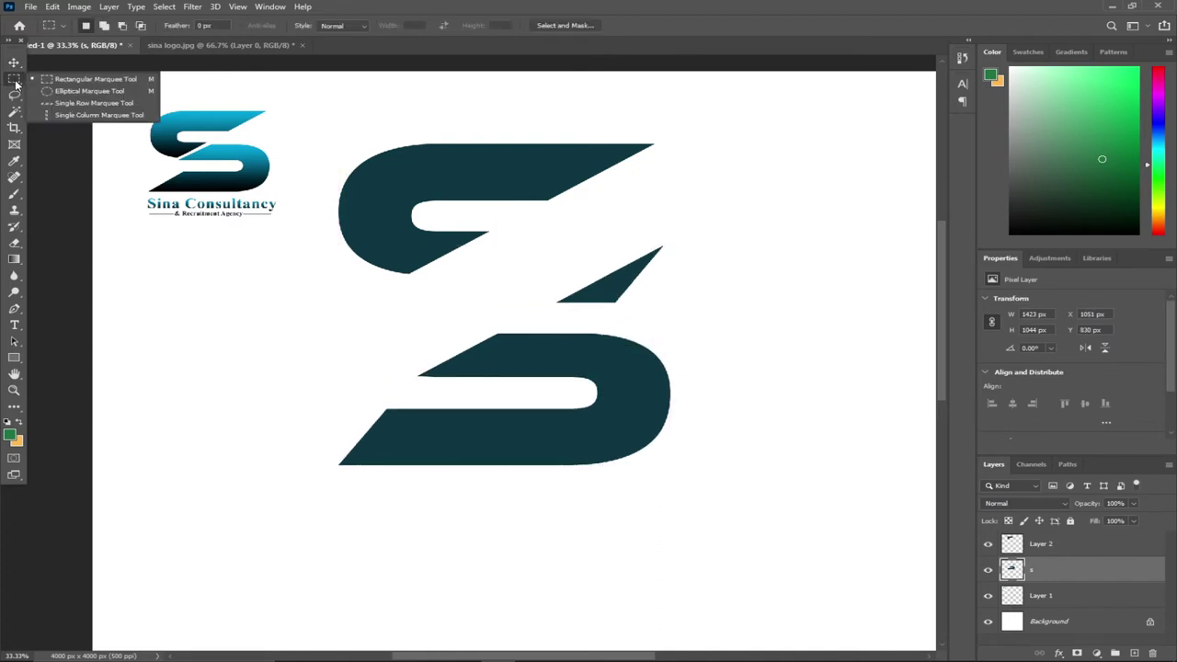
pyautogui.click(83, 79)
pyautogui.moveTo(537, 245); pyautogui.dragTo(721, 325)
pyautogui.press('Delete')
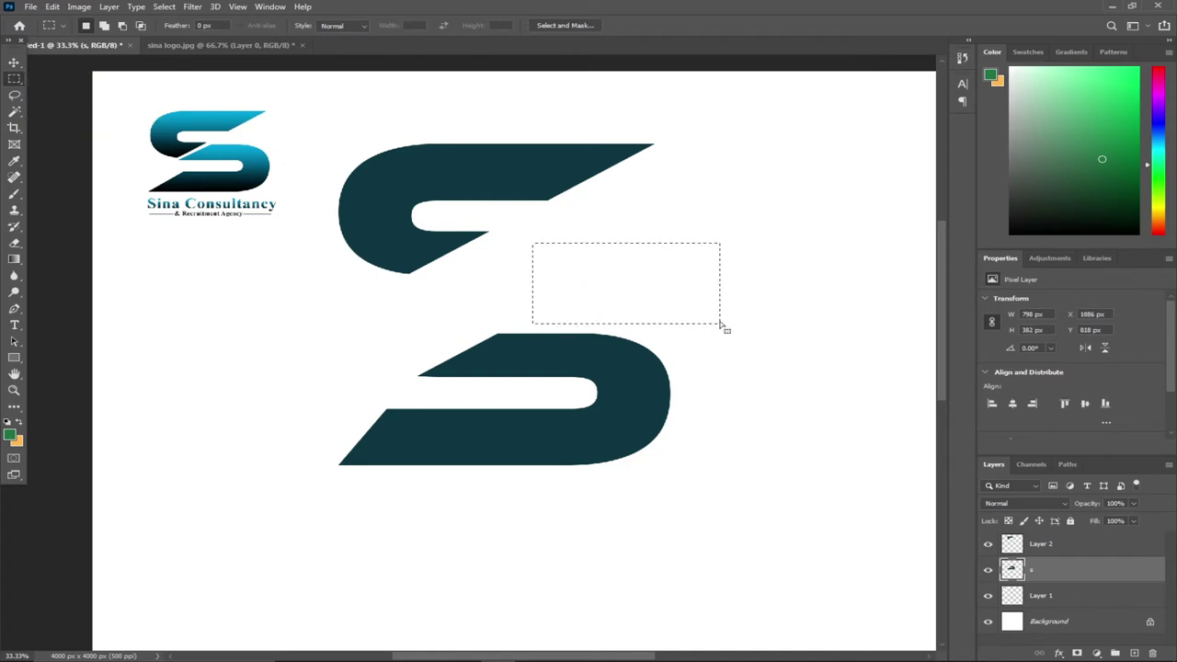
pyautogui.hotkey('ctrl', 'd')
# Realign both S halves with a diagonal gap and select the lower half's layer.
pyautogui.click(13, 62)
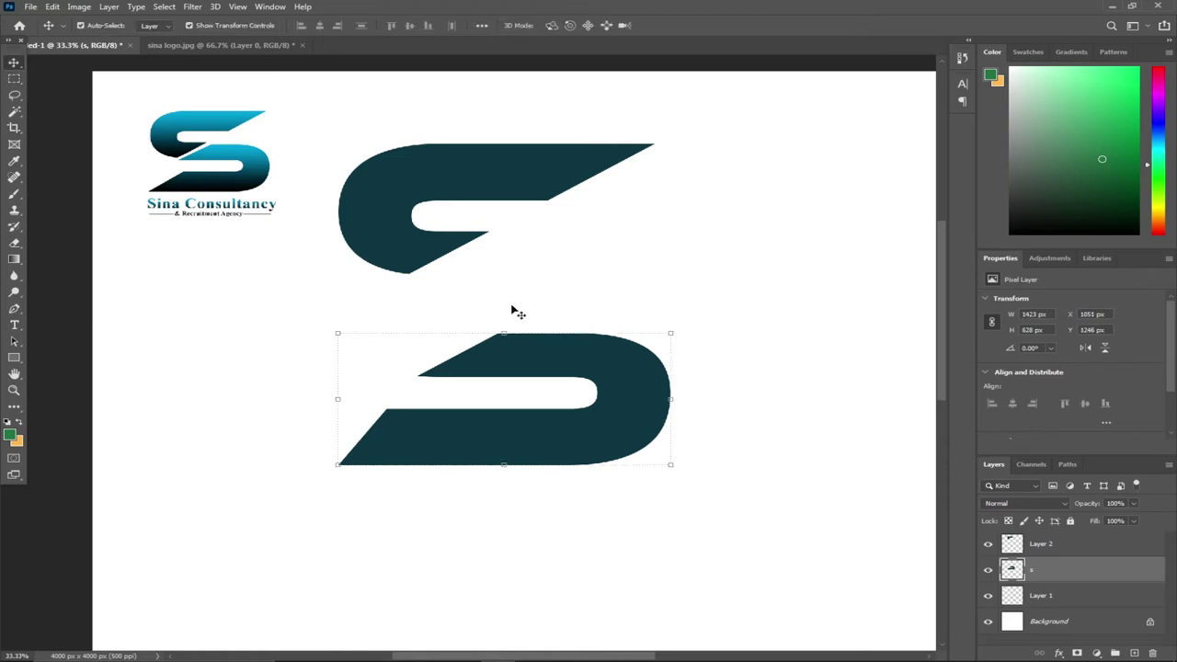
pyautogui.moveTo(584, 344); pyautogui.dragTo(655, 341)
pyautogui.moveTo(387, 242); pyautogui.dragTo(449, 282)
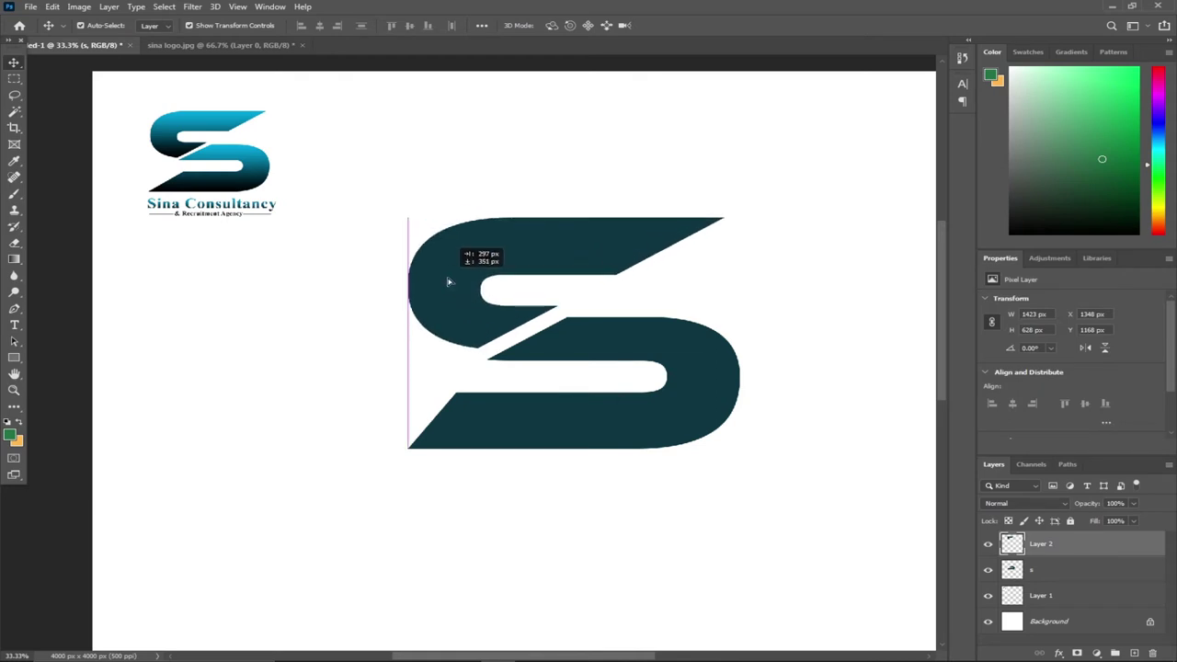
pyautogui.moveTo(449, 282); pyautogui.dragTo(449, 283)
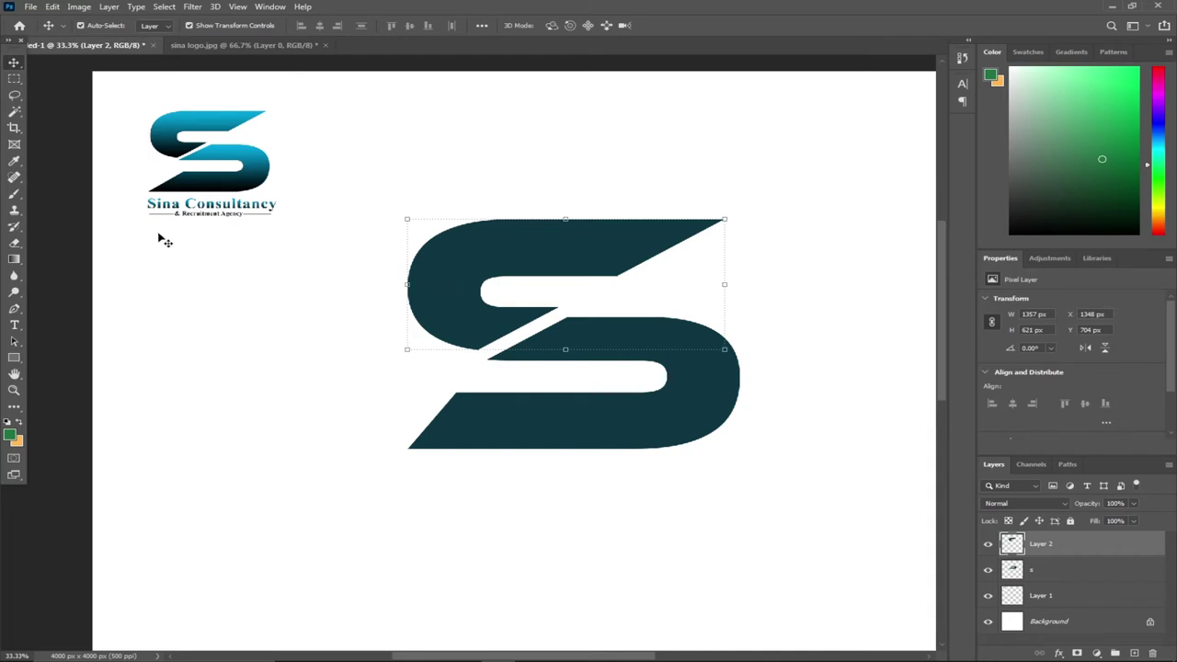
pyautogui.click(485, 420)
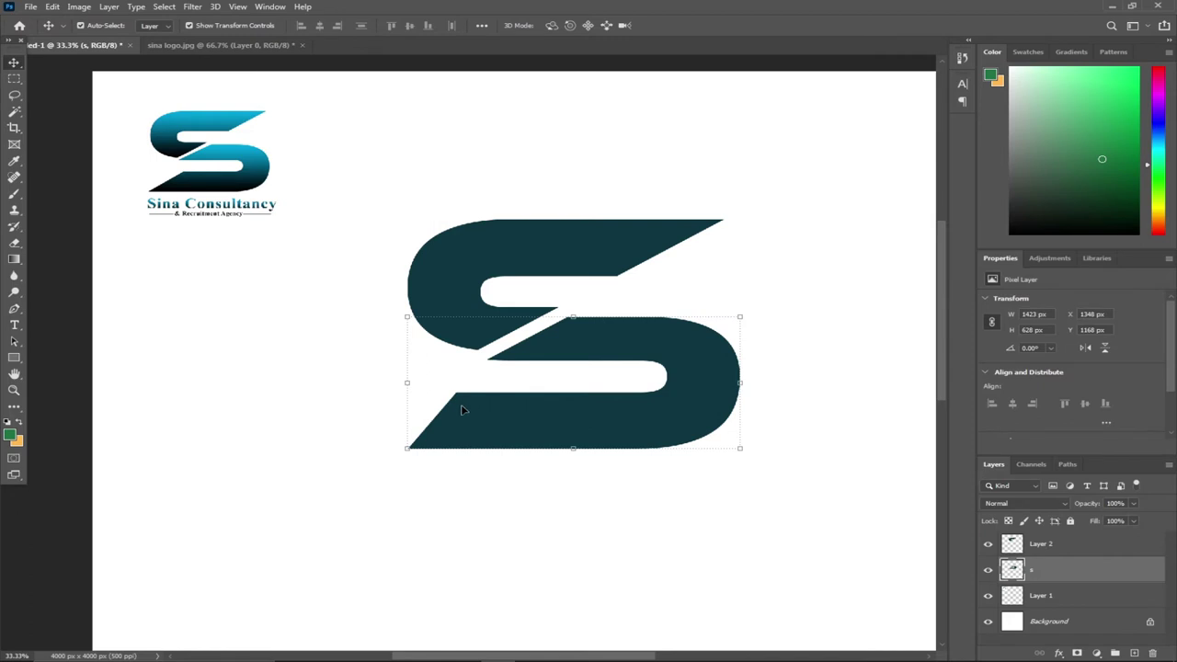
pyautogui.click(14, 309)
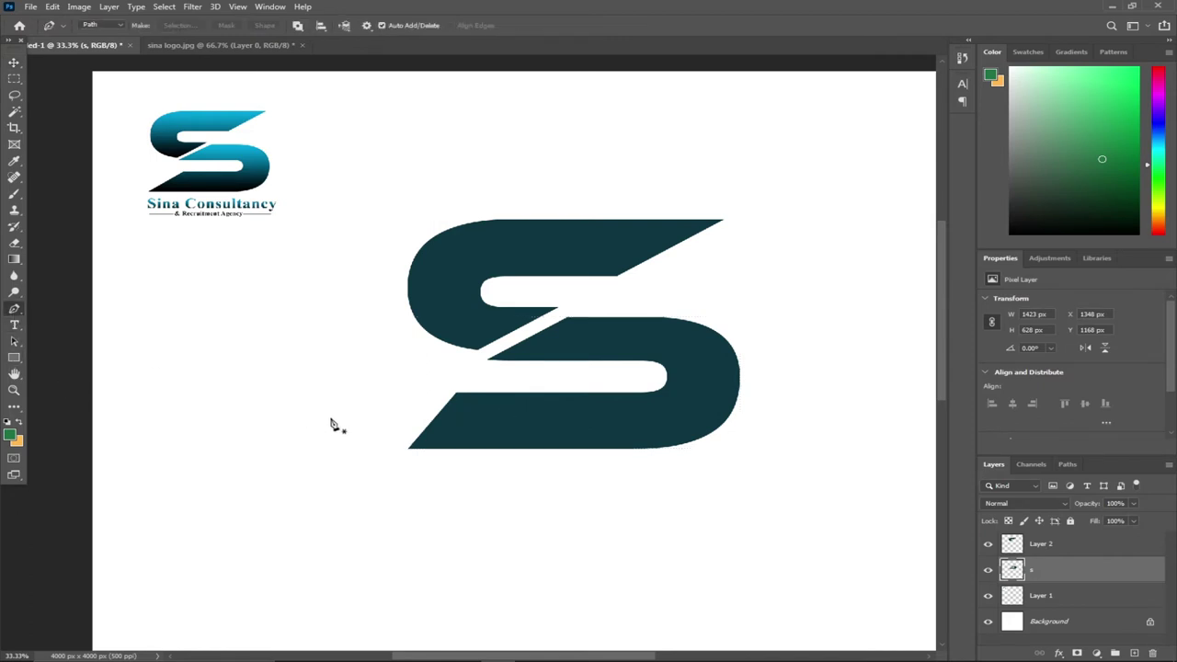
# Trim a thin sliver off the lower-left tip of the S's bottom half with a pen selection.
pyautogui.click(410, 448)
pyautogui.click(531, 380)
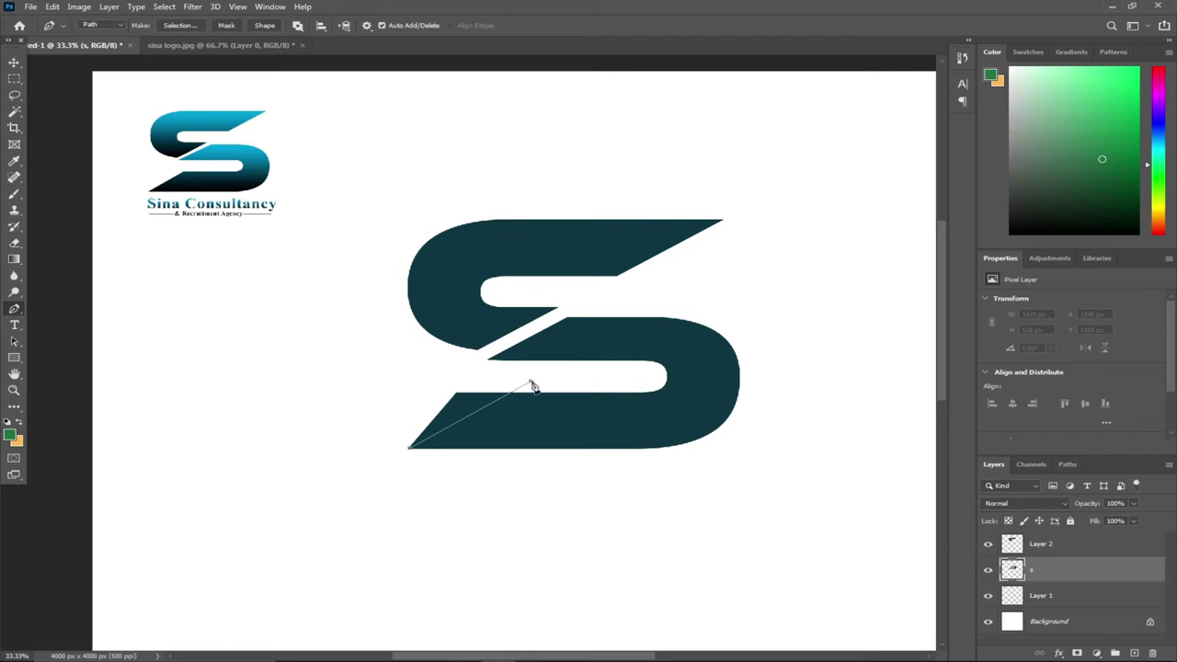
pyautogui.click(398, 371)
pyautogui.click(296, 416)
pyautogui.click(358, 467)
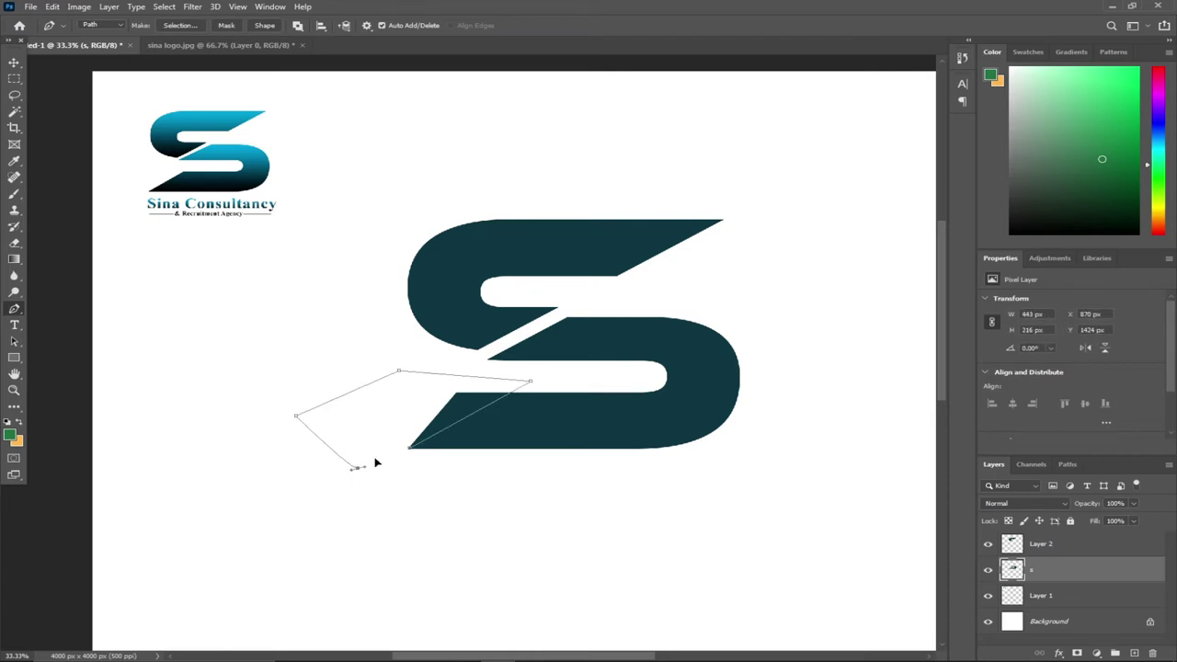
pyautogui.click(410, 448)
pyautogui.rightClick(393, 421)
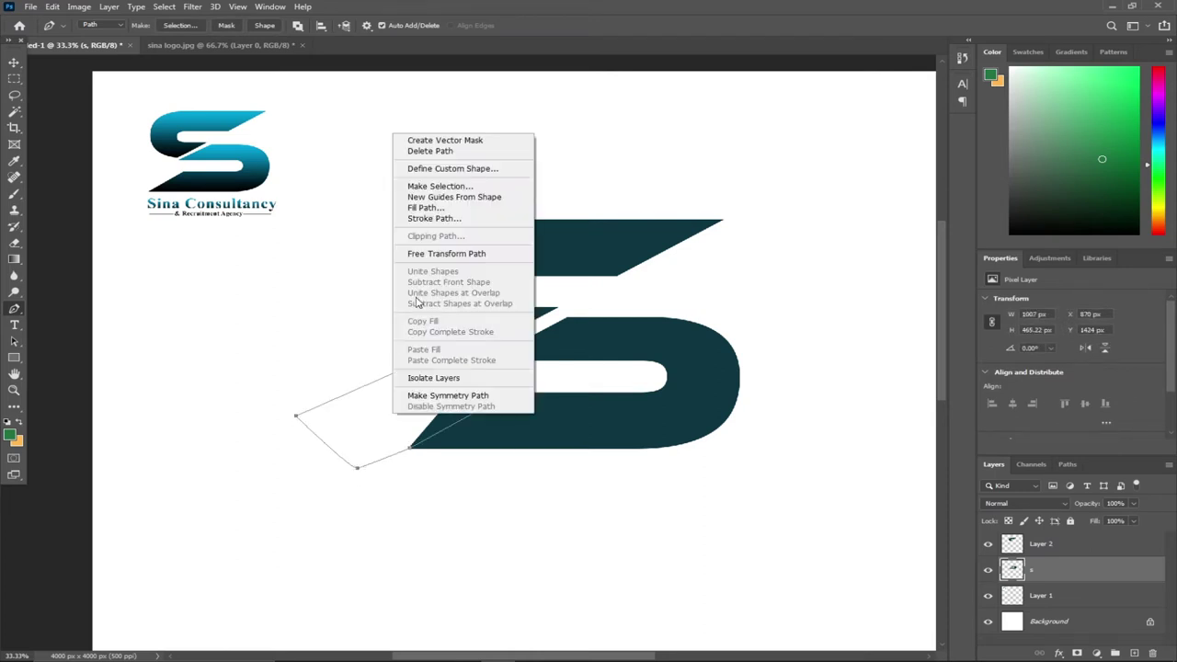
pyautogui.click(449, 189)
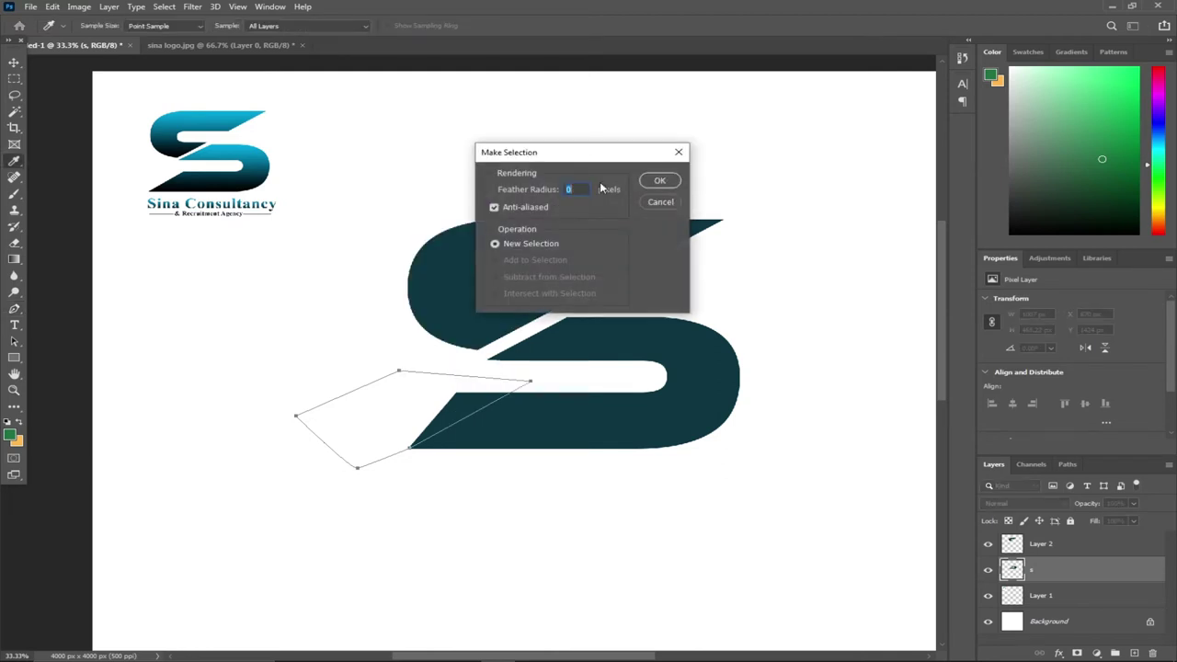
pyautogui.click(660, 181)
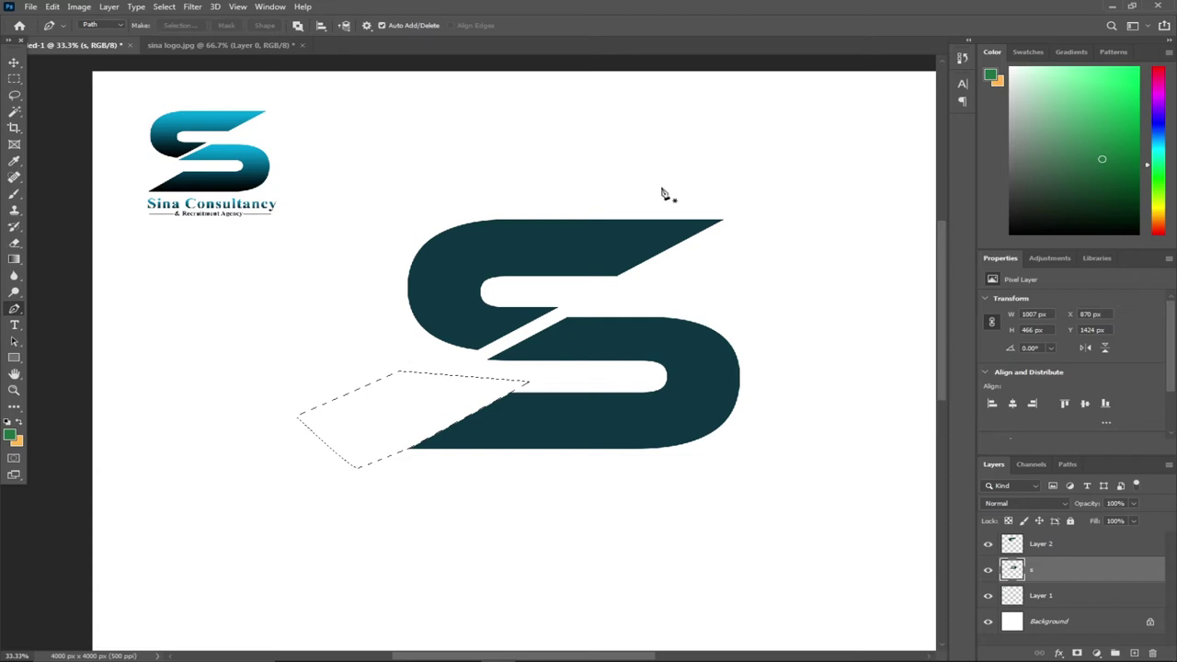
pyautogui.hotkey('ctrl', 'd')
pyautogui.click(15, 62)
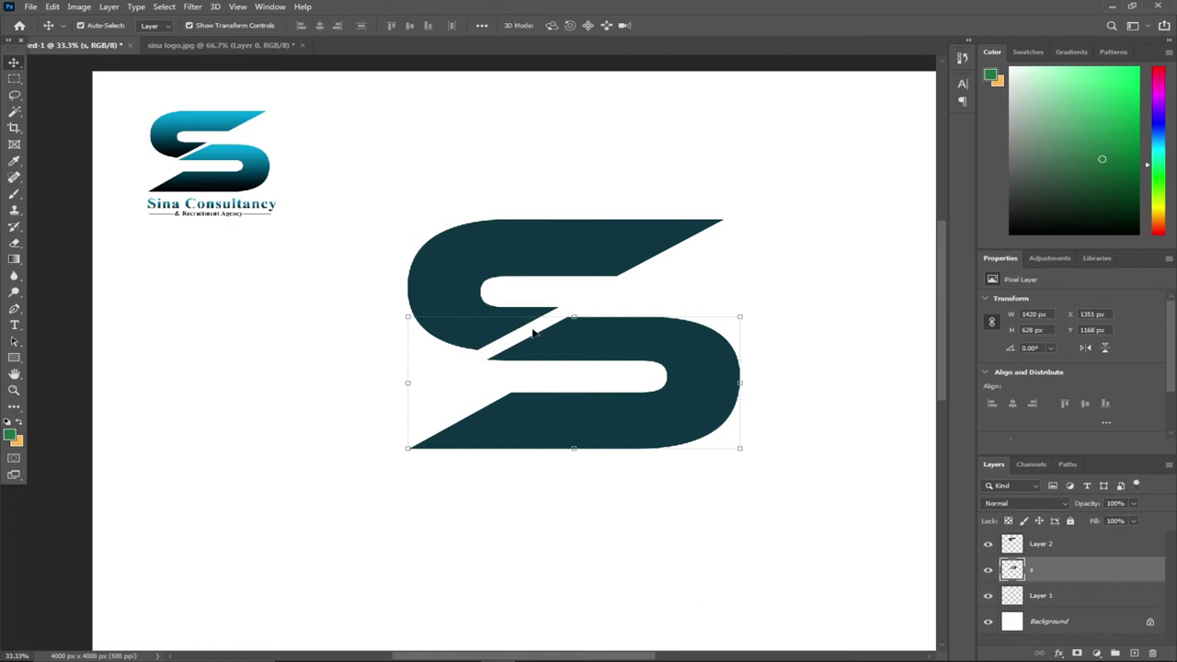
# Add a Gradient Overlay layer style to the lower S layer.
pyautogui.doubleClick(1089, 571)
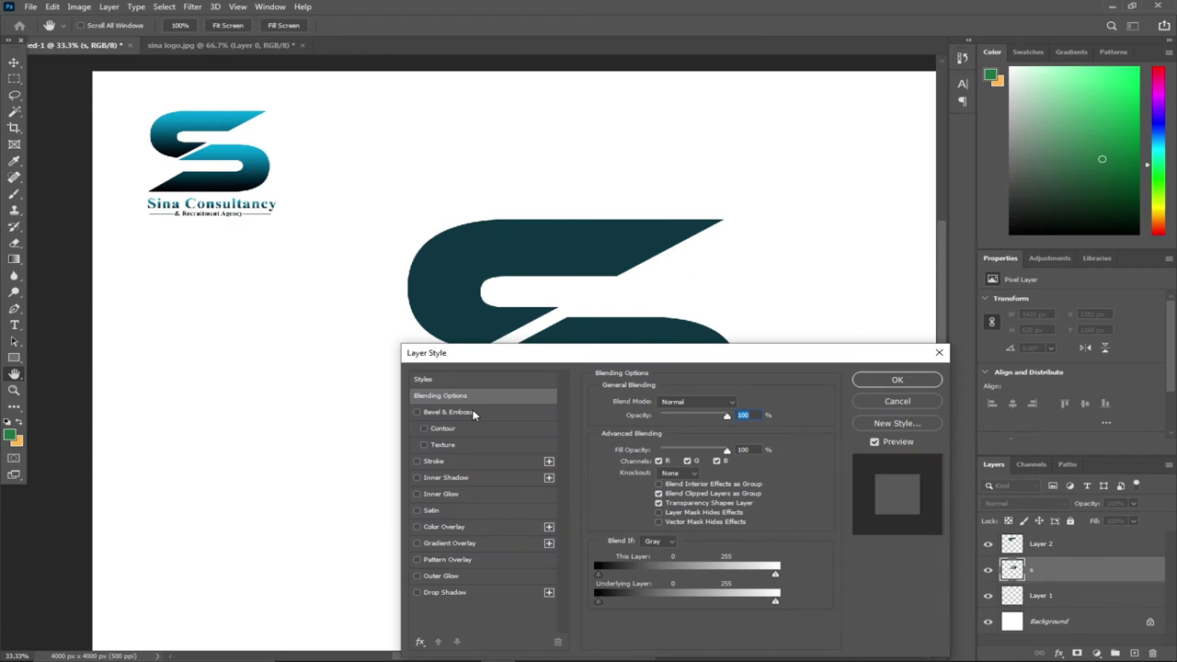
pyautogui.moveTo(501, 359); pyautogui.dragTo(799, 172)
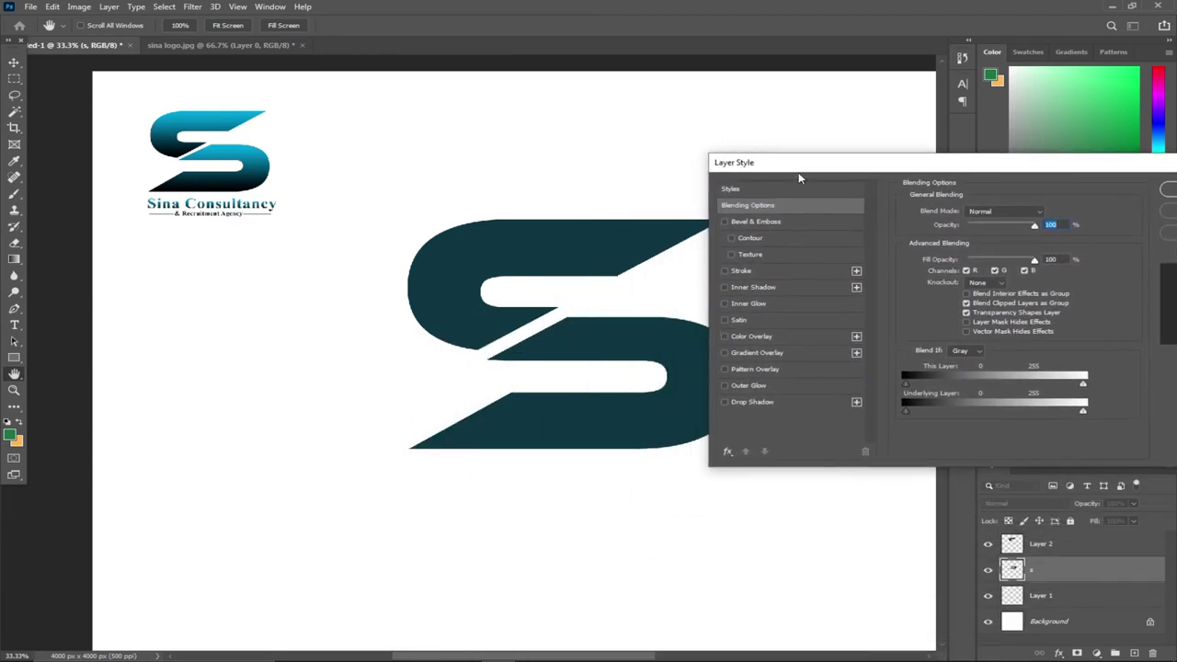
pyautogui.click(725, 353)
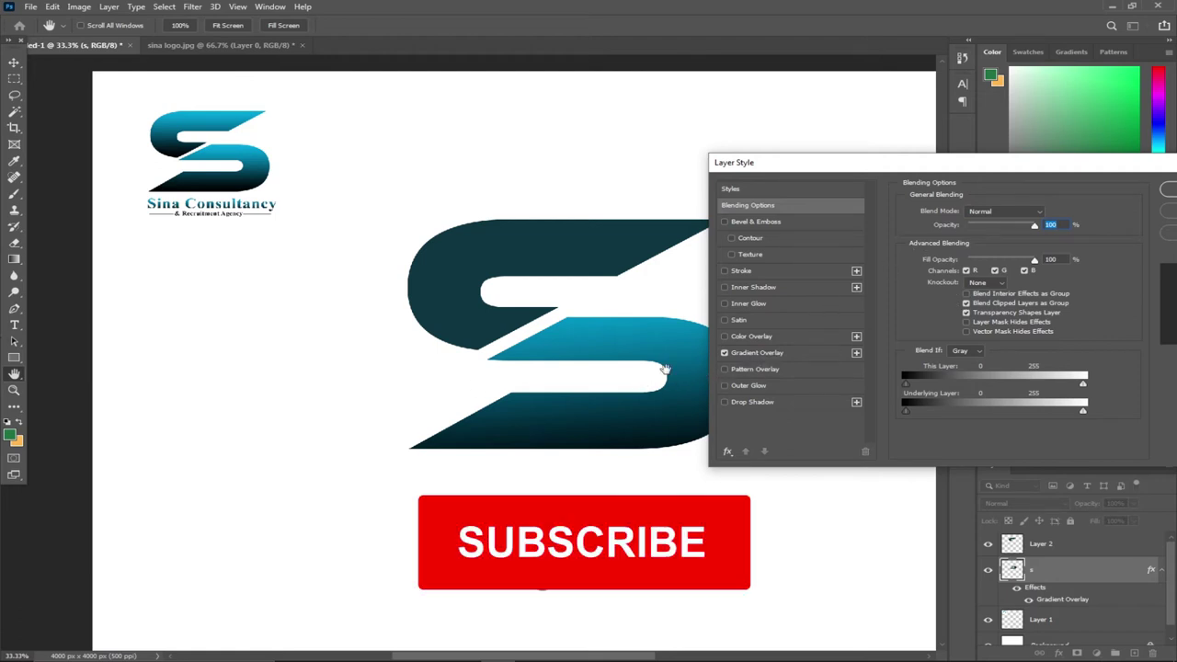
pyautogui.click(763, 352)
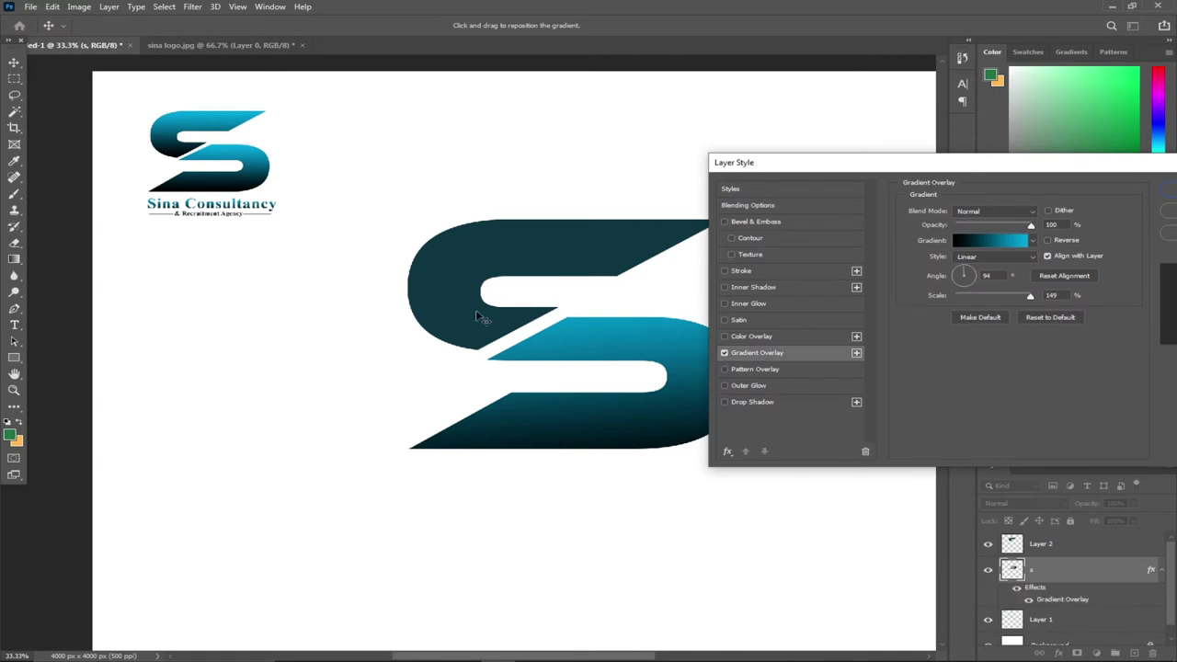
pyautogui.click(1034, 242)
# Choose the teal-to-black gradient preset for the overlay and confirm it.
pyautogui.scroll(-2, 1005, 317)
pyautogui.scroll(2, 1007, 315)
pyautogui.scroll(-2, 1009, 313)
pyautogui.scroll(3, 1012, 309)
pyautogui.scroll(-6, 1011, 308)
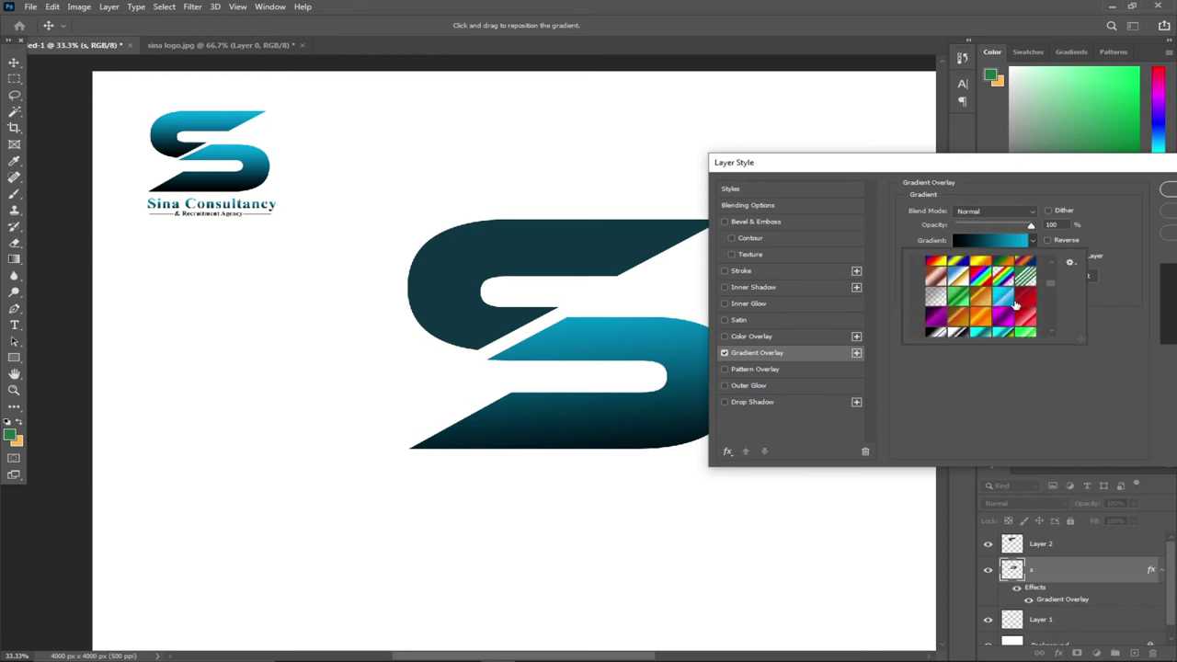
pyautogui.scroll(-1, 1016, 305)
pyautogui.click(1002, 296)
pyautogui.click(948, 304)
pyautogui.click(1003, 304)
pyautogui.scroll(2, 1026, 306)
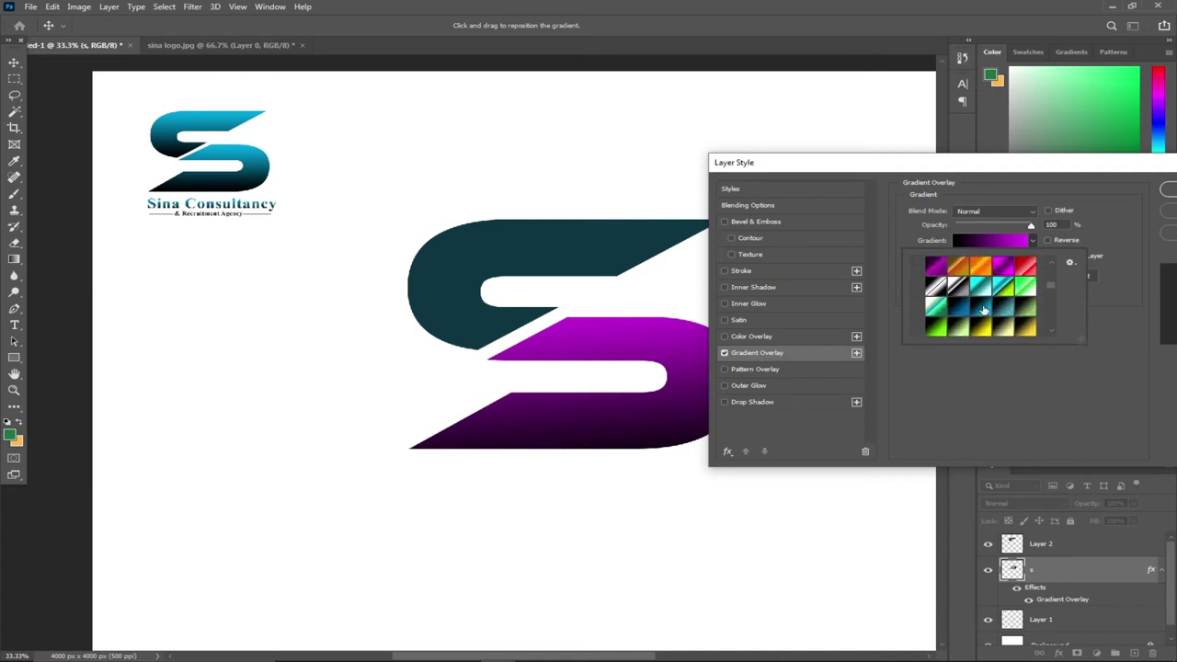
pyautogui.click(982, 309)
pyautogui.moveTo(950, 175); pyautogui.dragTo(391, 312)
pyautogui.click(667, 316)
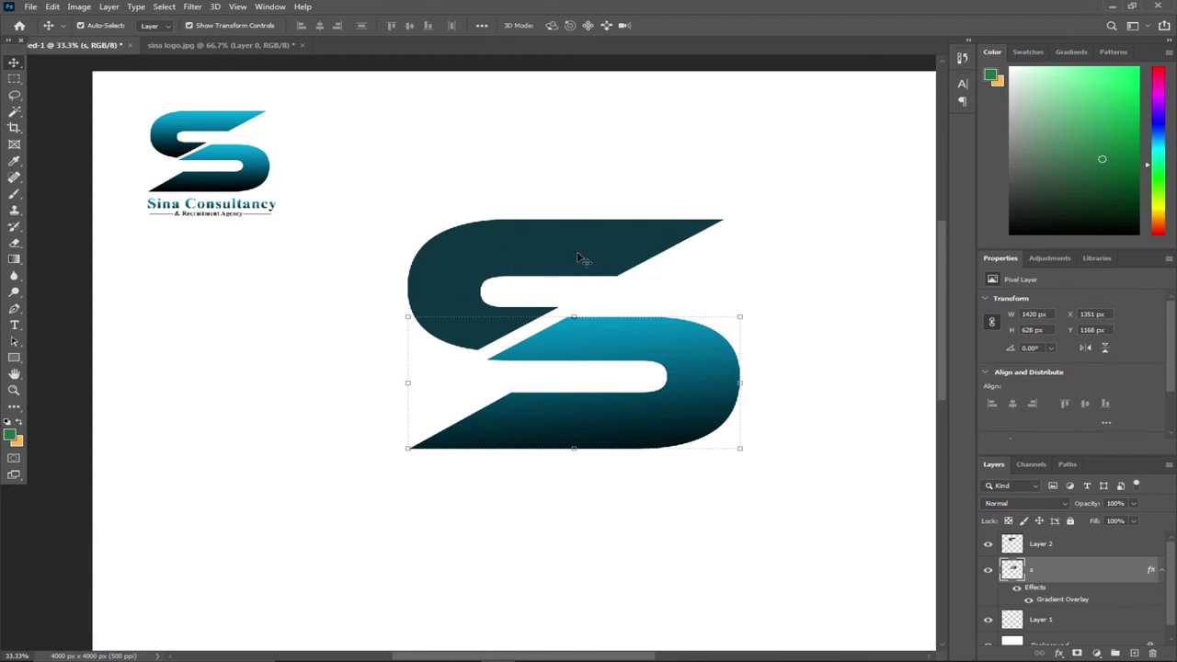
# Copy the 's' layer's gradient style, paste it onto Layer 2, and select both S layers.
pyautogui.rightClick(1091, 578)
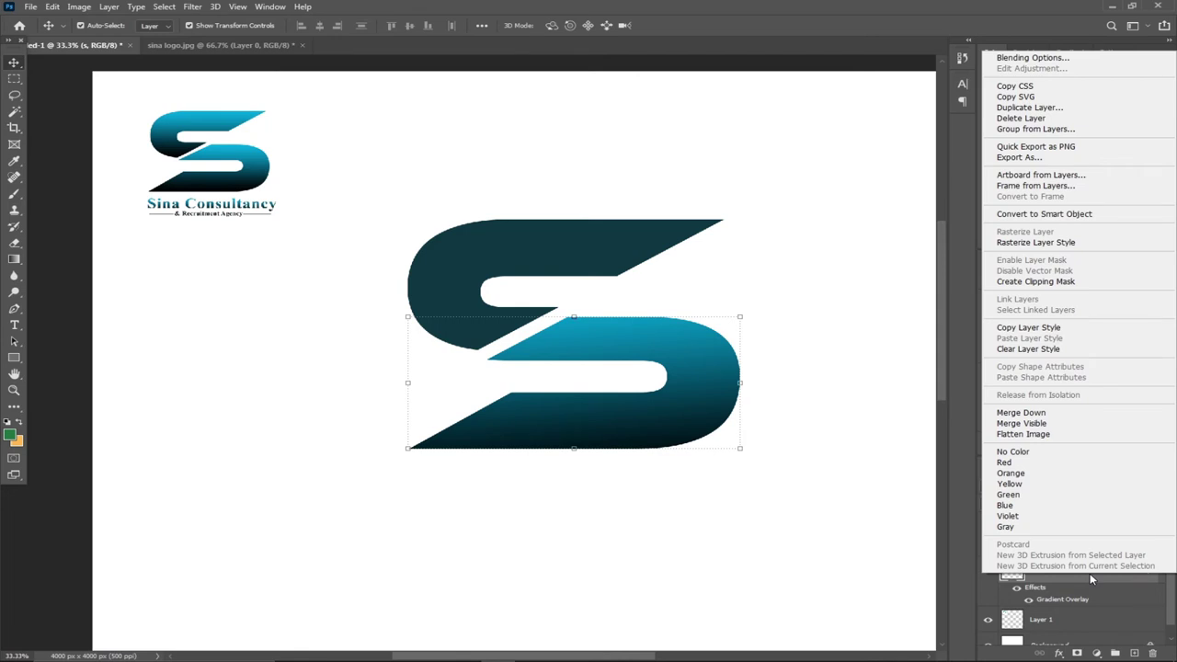
pyautogui.click(1029, 328)
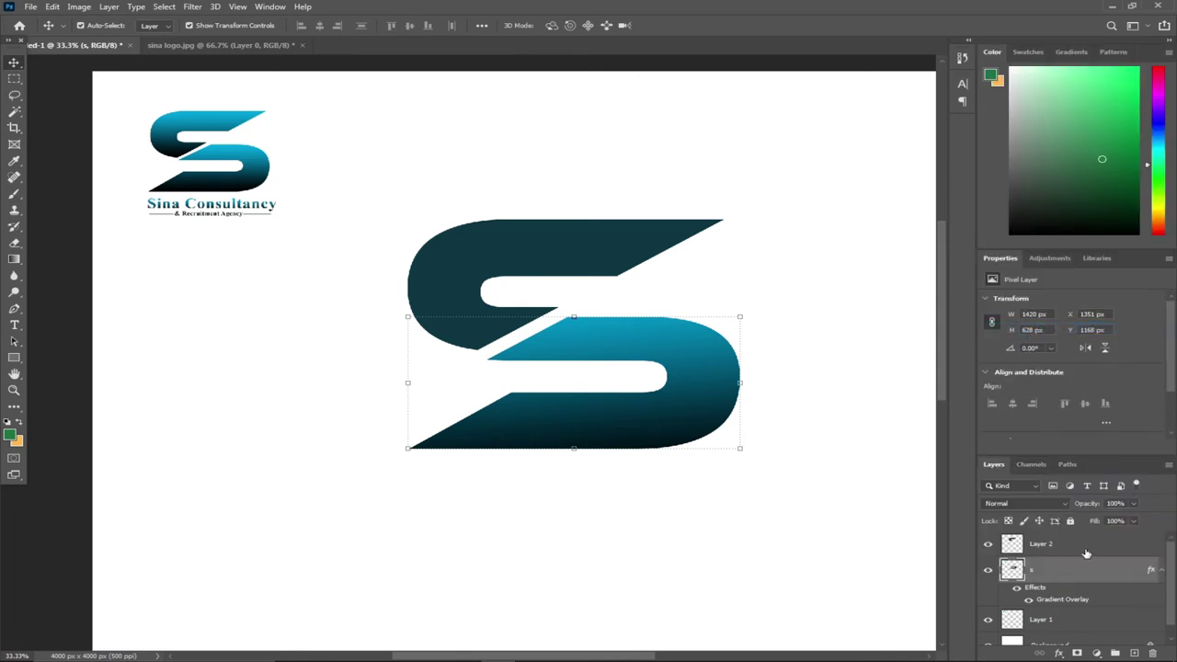
pyautogui.click(1087, 550)
pyautogui.rightClick(1092, 552)
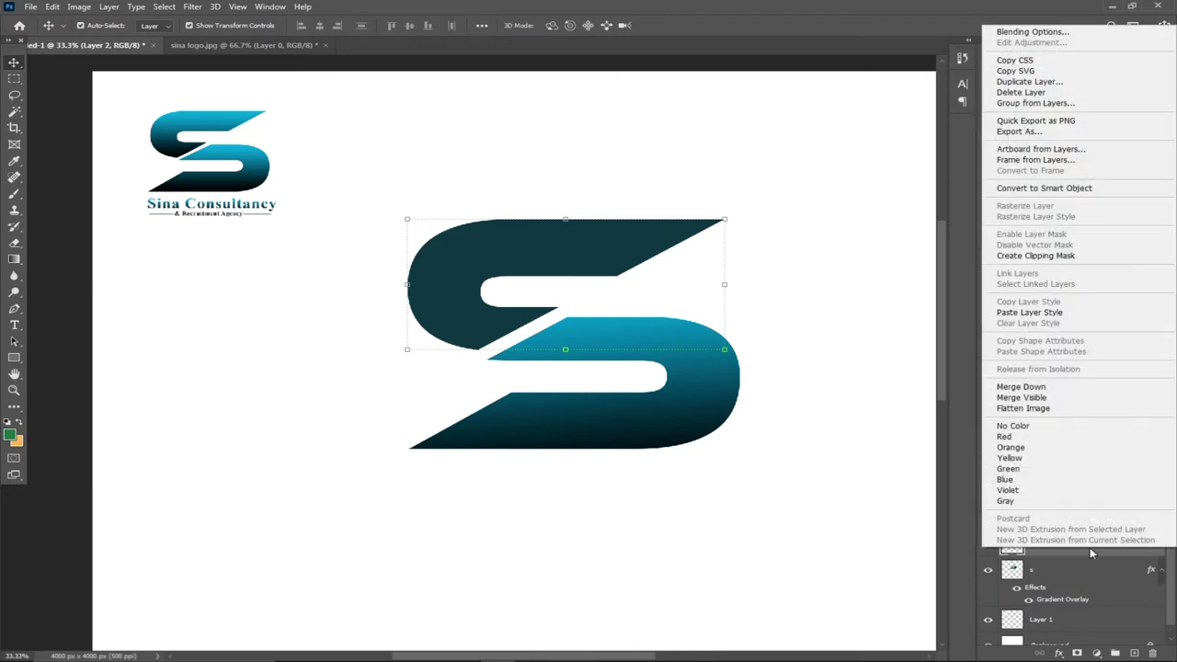
pyautogui.click(1021, 313)
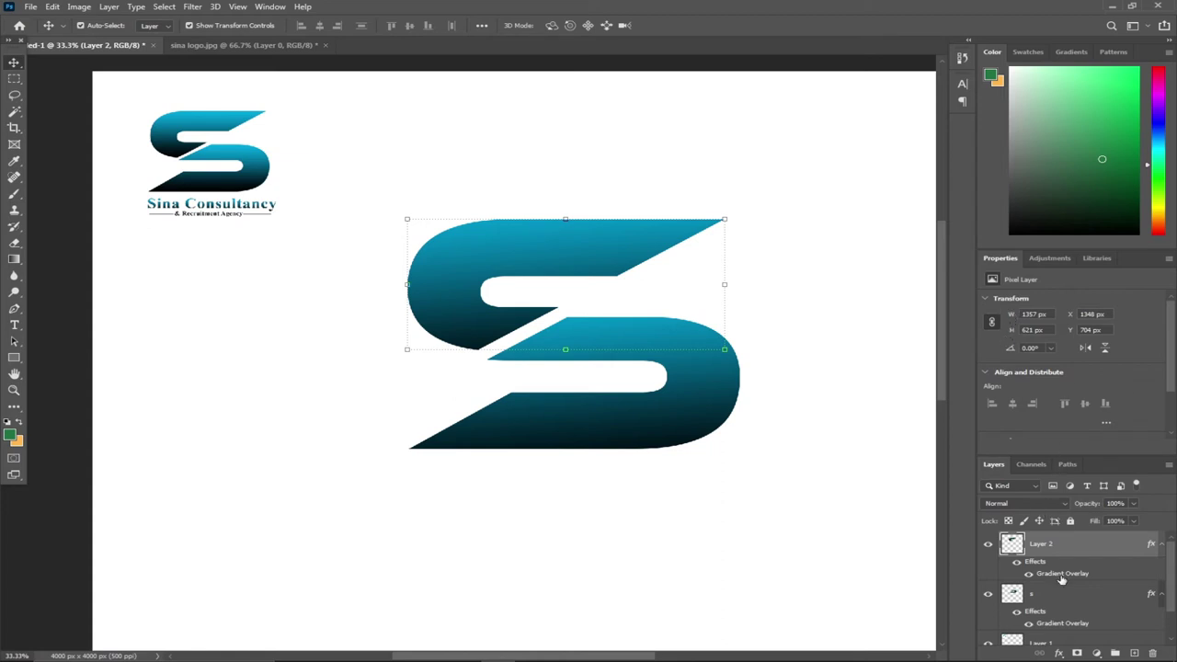
pyautogui.keyDown('shift'); pyautogui.click(1079, 607); pyautogui.keyUp('shift')
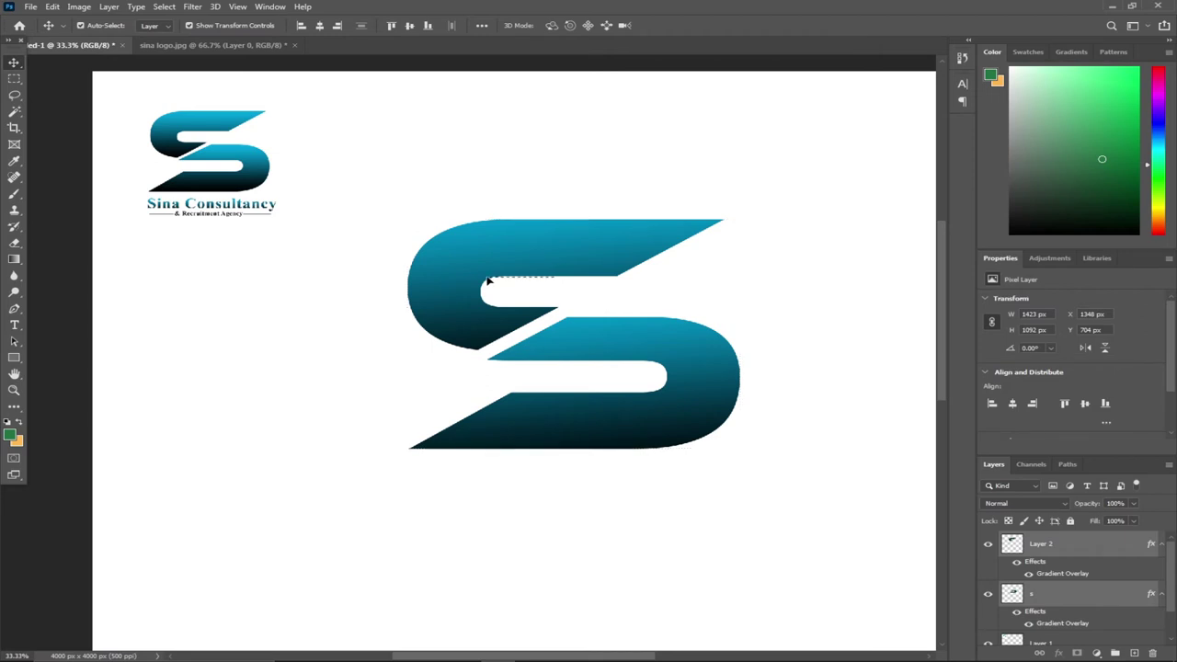
pyautogui.click(516, 257)
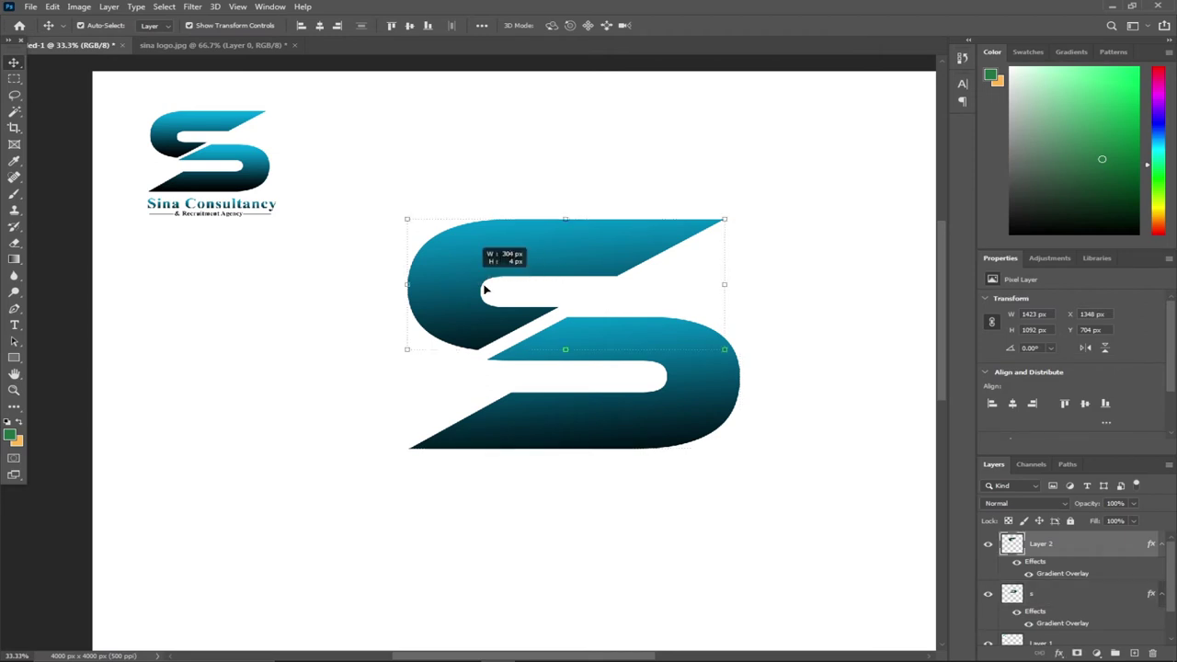
pyautogui.keyDown('shift'); pyautogui.click(1093, 593); pyautogui.keyUp('shift')
# Move both S layers slightly up-left and scale them proportionally to about 119%.
pyautogui.moveTo(570, 265)
pyautogui.mouseDown()
pyautogui.moveTo(446, 269)
pyautogui.moveTo(579, 247)
pyautogui.mouseUp()
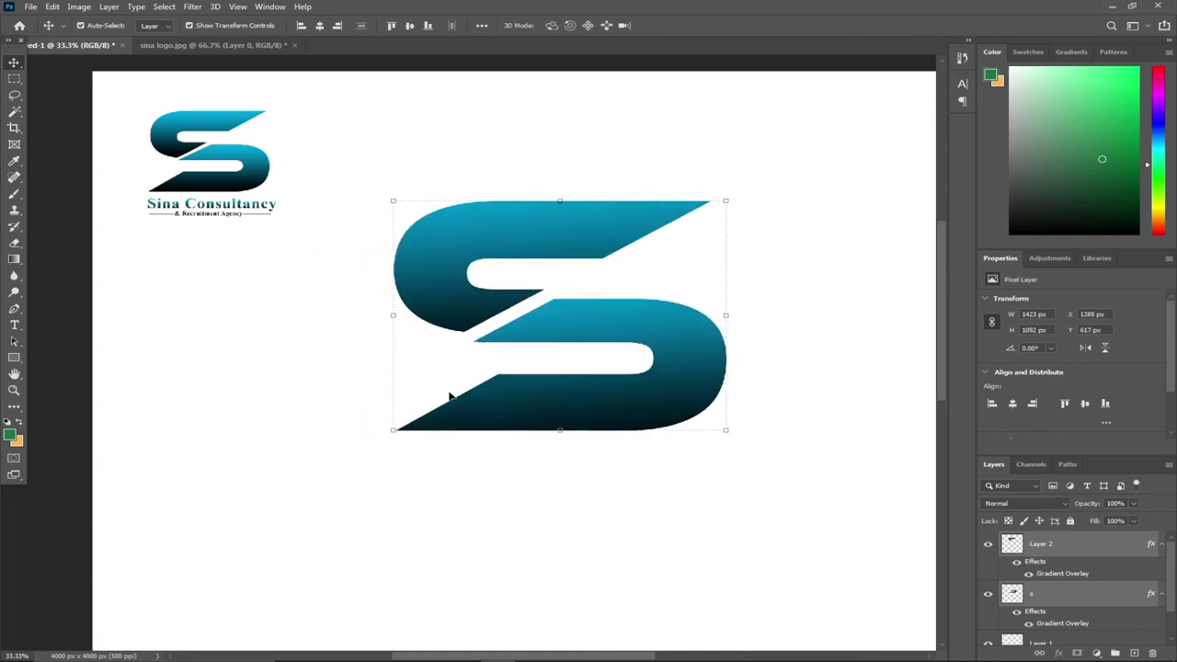
pyautogui.moveTo(391, 432); pyautogui.dragTo(299, 442)
pyautogui.press('Return')
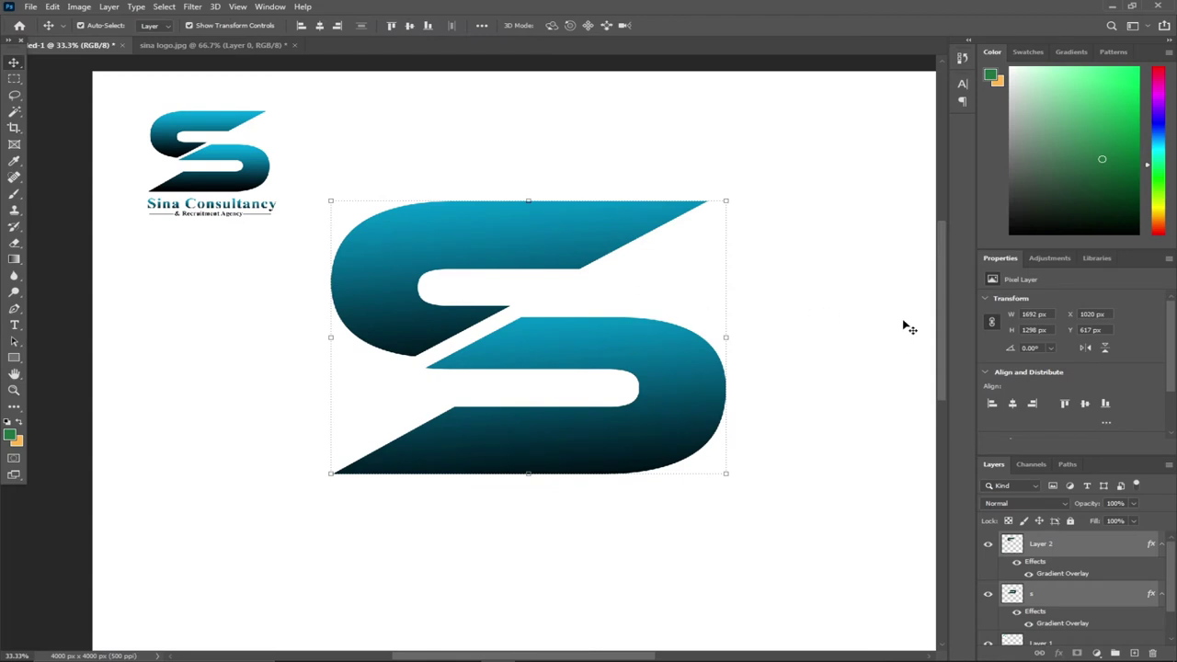
pyautogui.moveTo(941, 299)
pyautogui.mouseDown()
pyautogui.moveTo(944, 333)
pyautogui.moveTo(941, 301)
pyautogui.mouseUp()
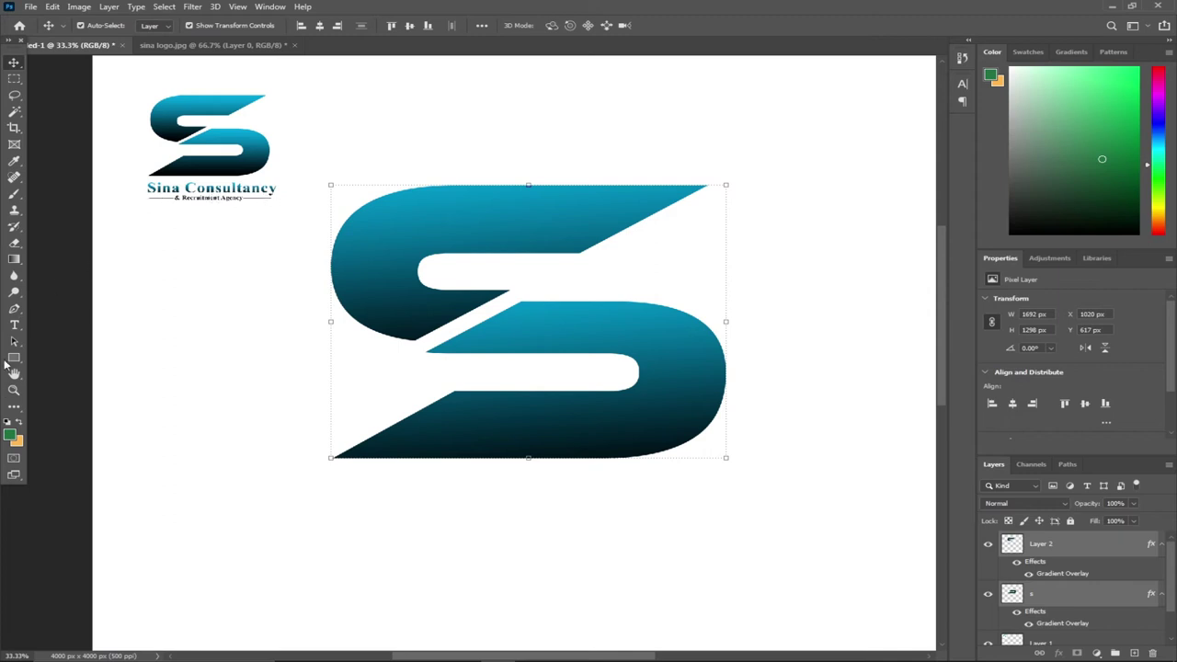
# Add a 14 pt Times New Roman Regular text line reading 'Sina Consultancy' below the S.
pyautogui.click(13, 328)
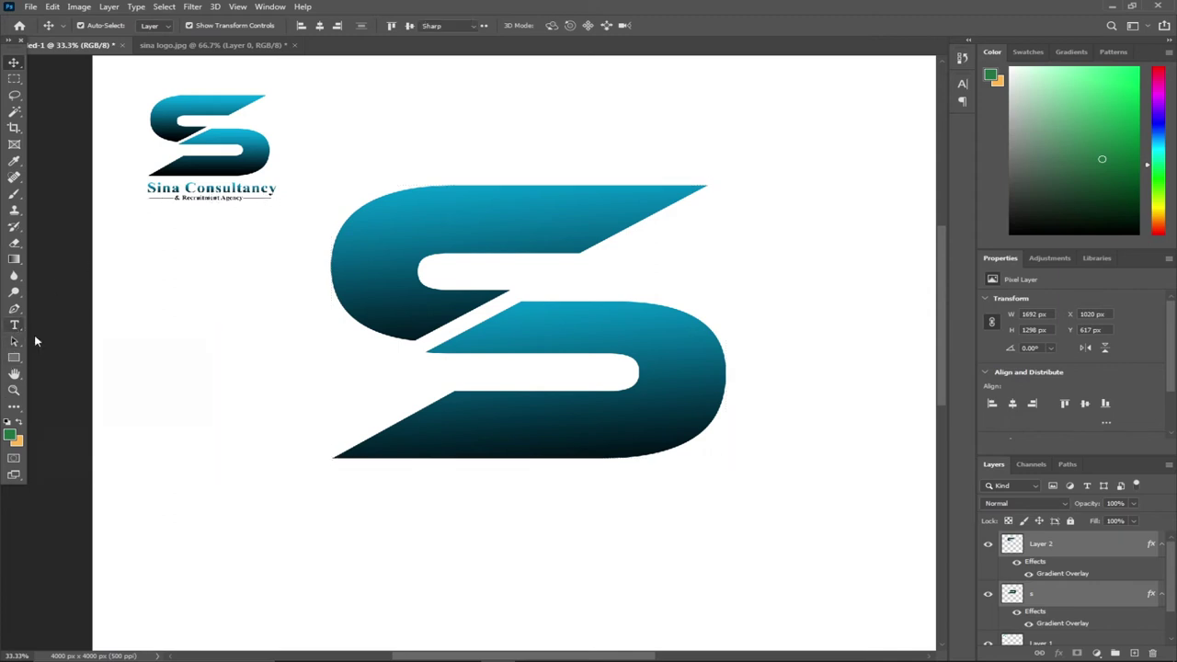
pyautogui.click(333, 494)
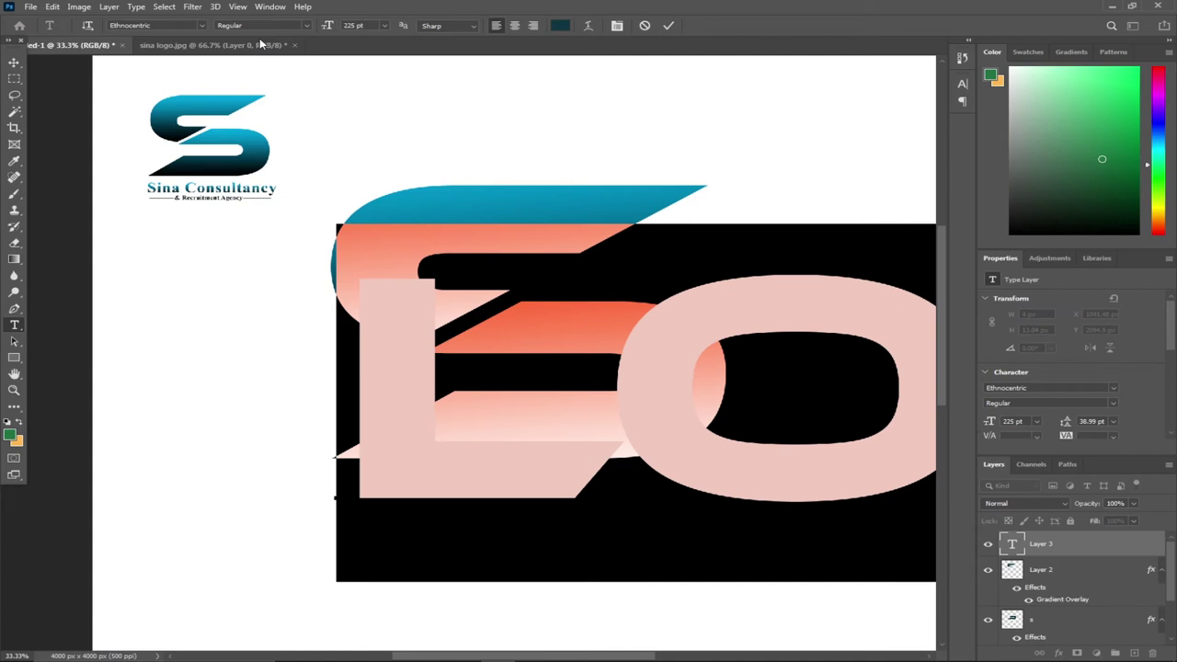
pyautogui.click(386, 26)
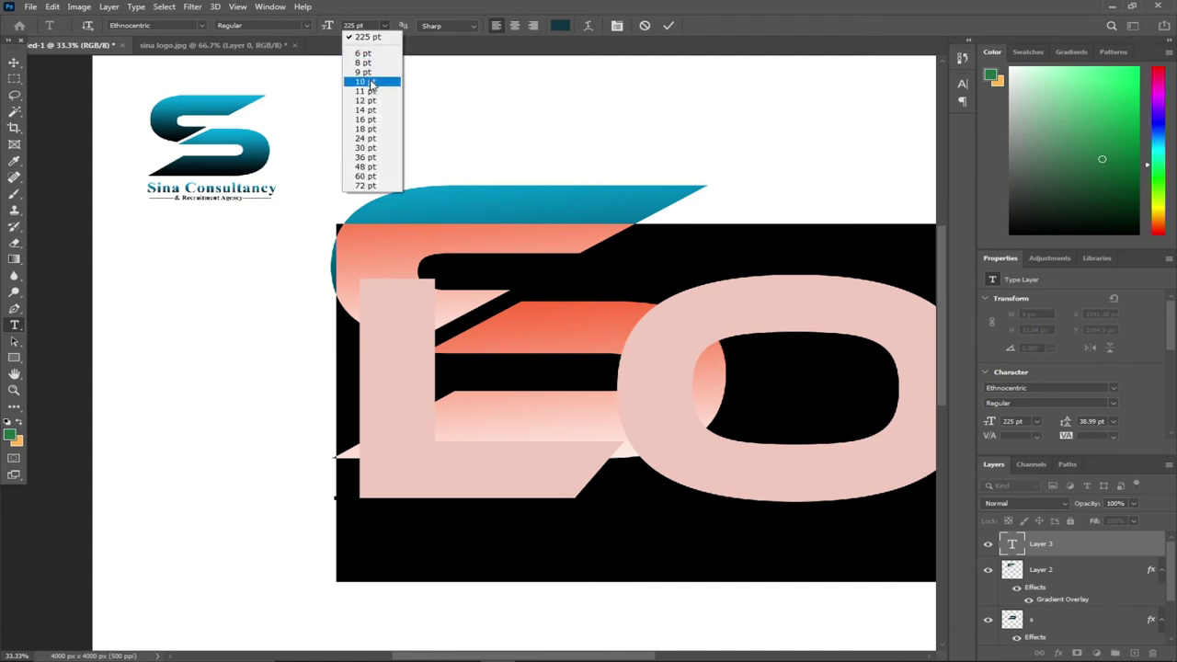
pyautogui.click(367, 110)
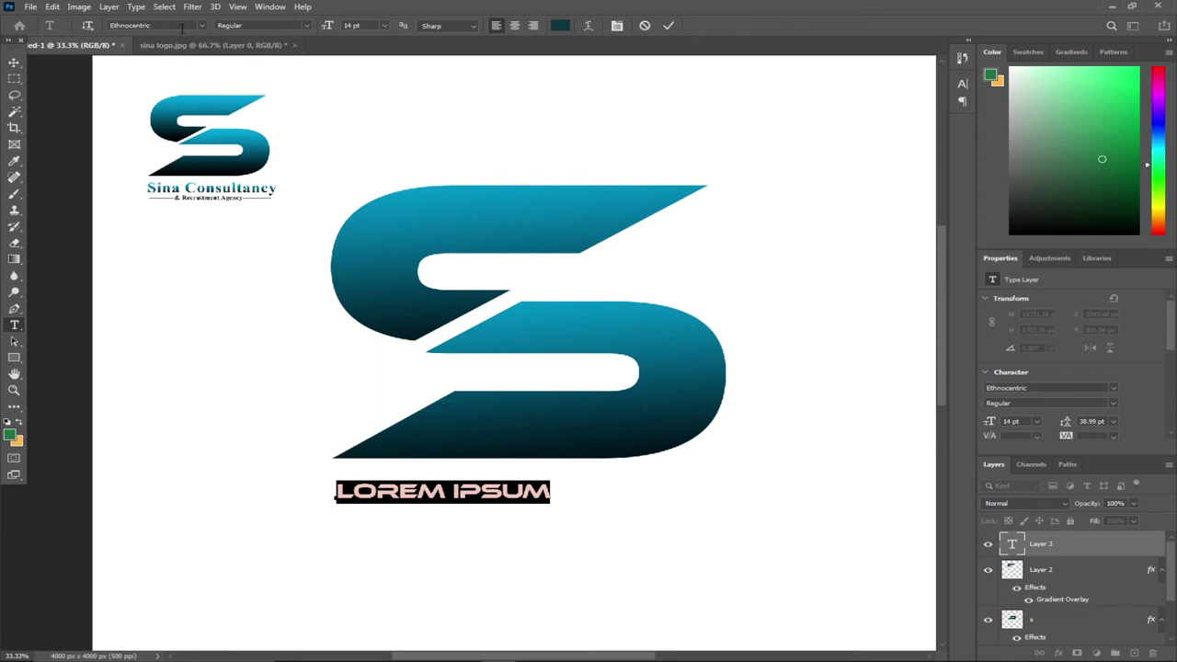
pyautogui.click(209, 26)
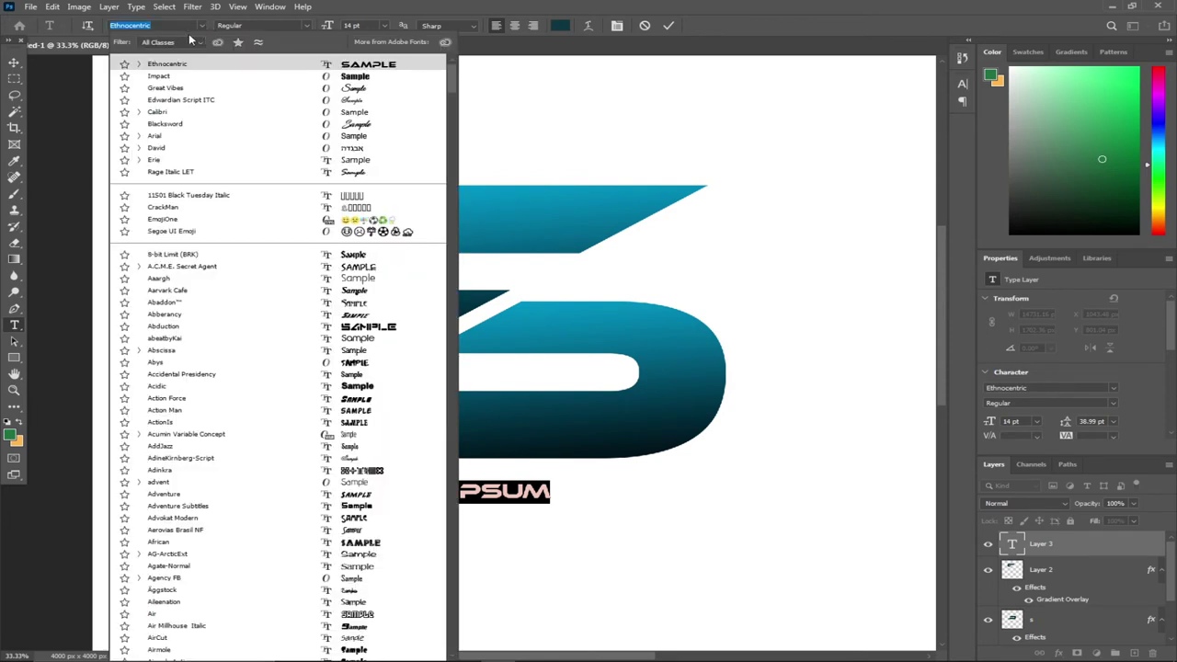
pyautogui.write('time')
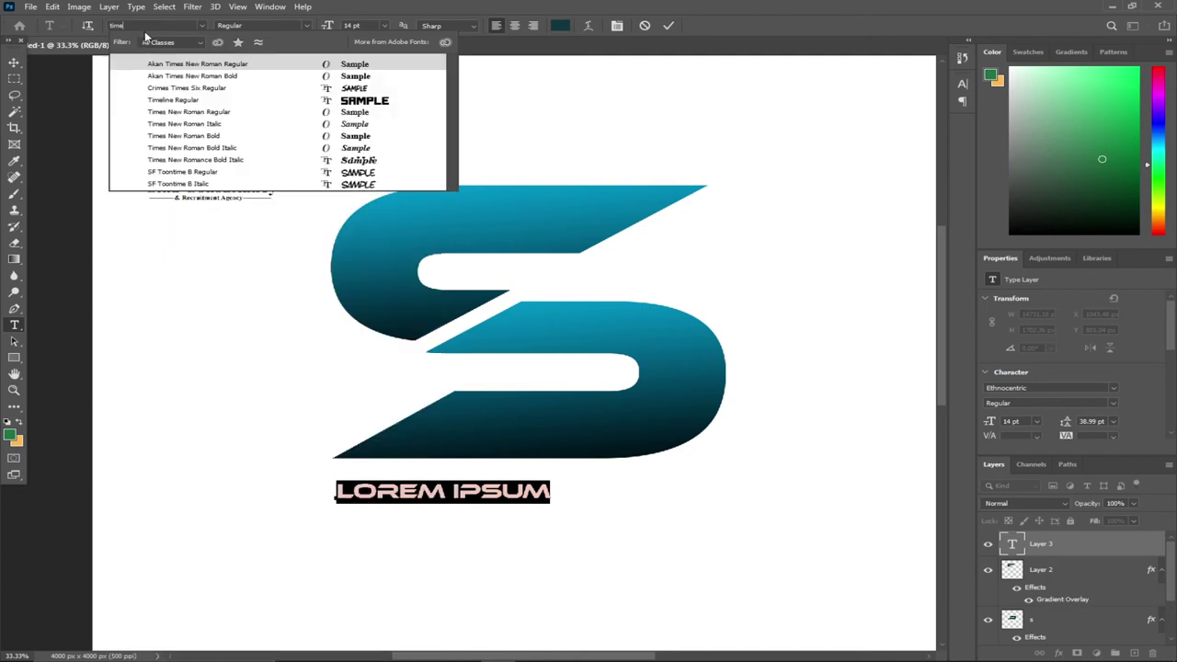
pyautogui.click(192, 115)
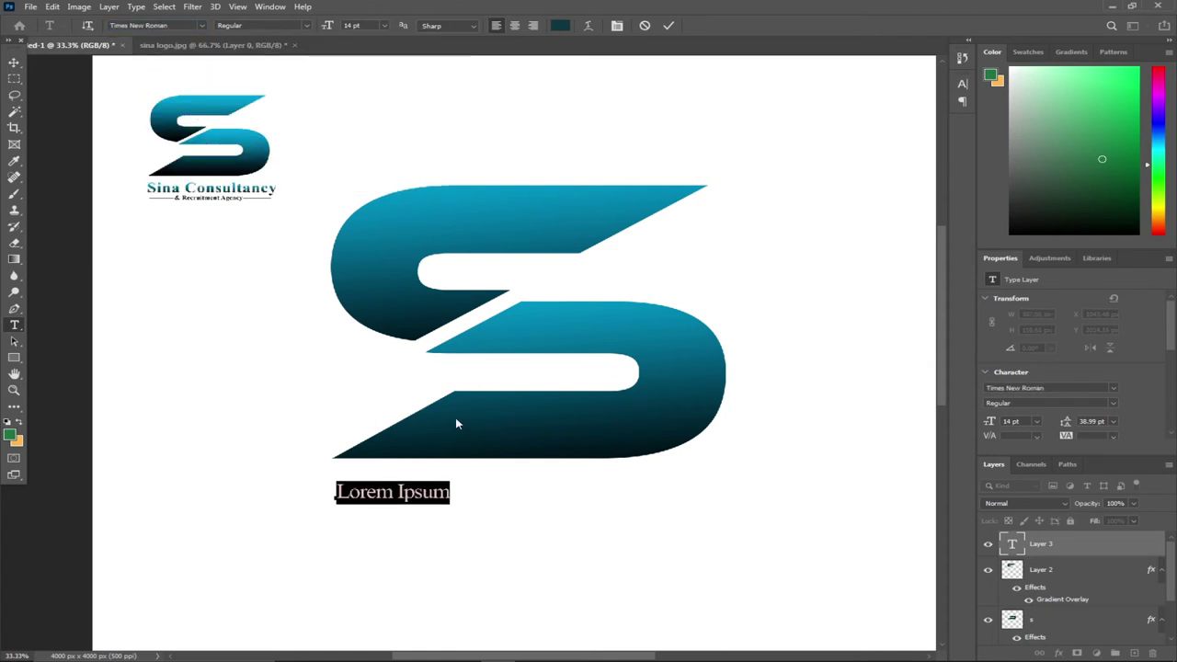
pyautogui.write('Sina Consultancy')
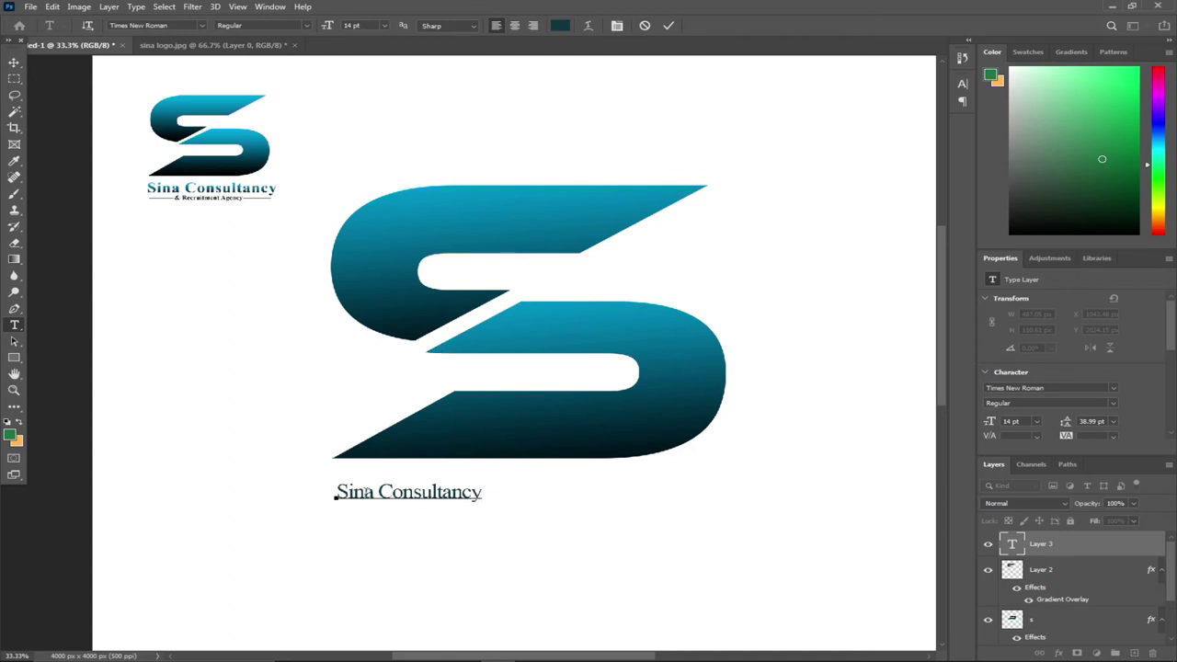
pyautogui.click(21, 63)
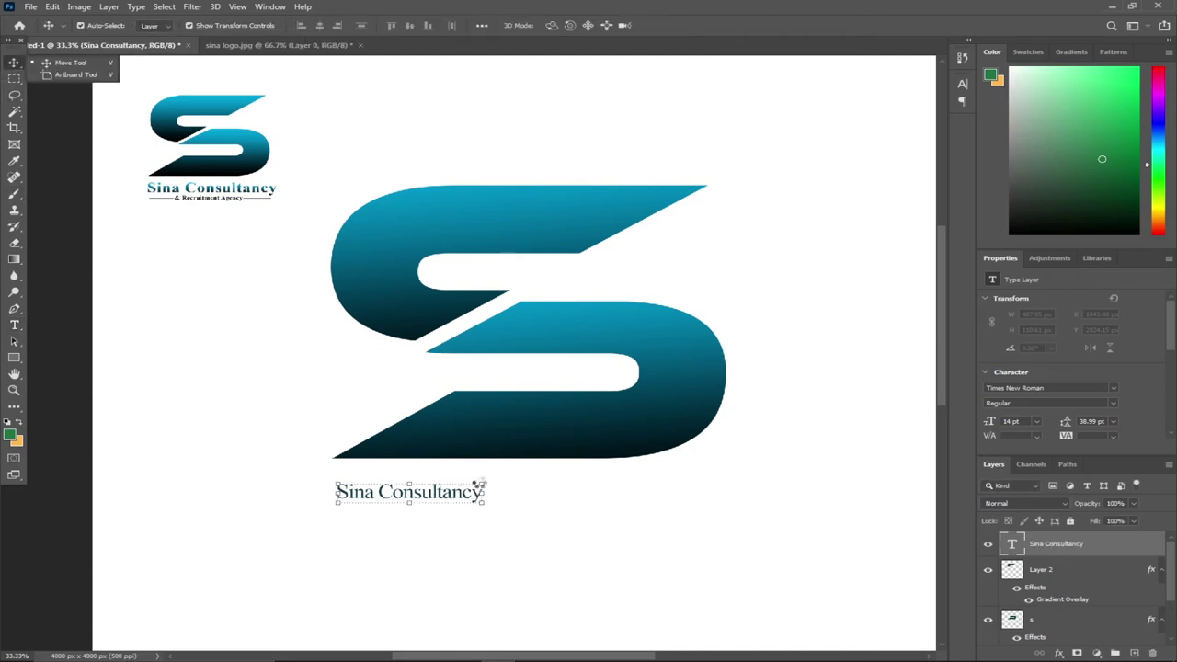
# Scale the 'Sina Consultancy' text up about 254% and lower it slightly beneath the S.
pyautogui.moveTo(480, 484); pyautogui.dragTo(711, 472)
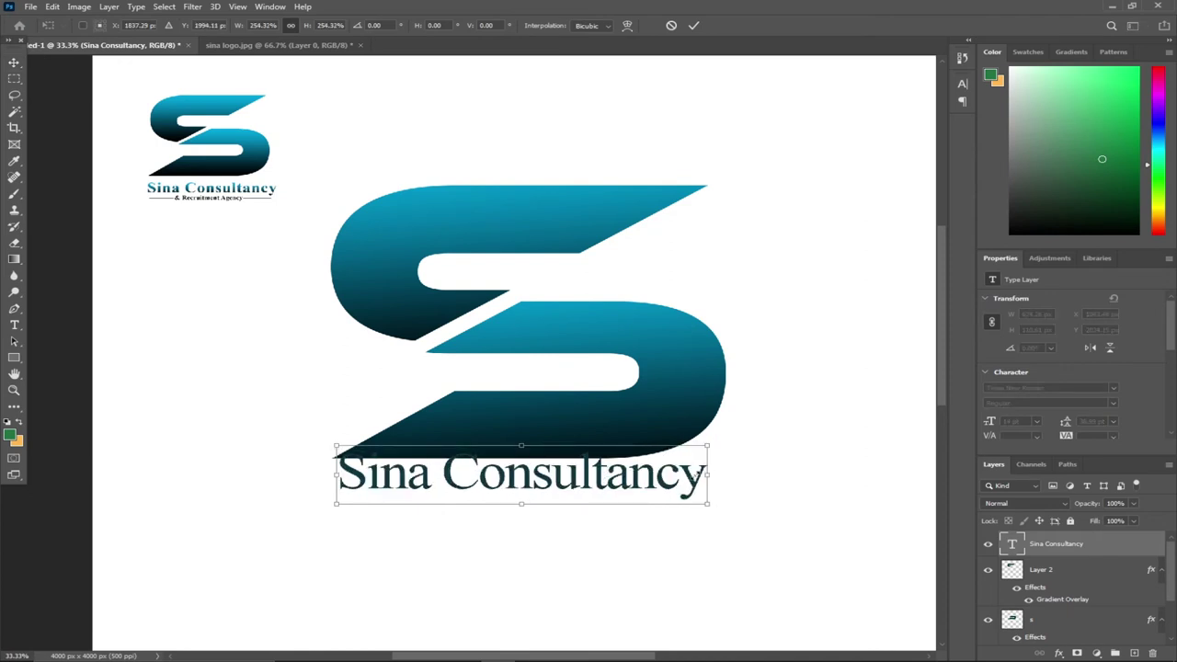
pyautogui.moveTo(602, 488); pyautogui.dragTo(604, 498)
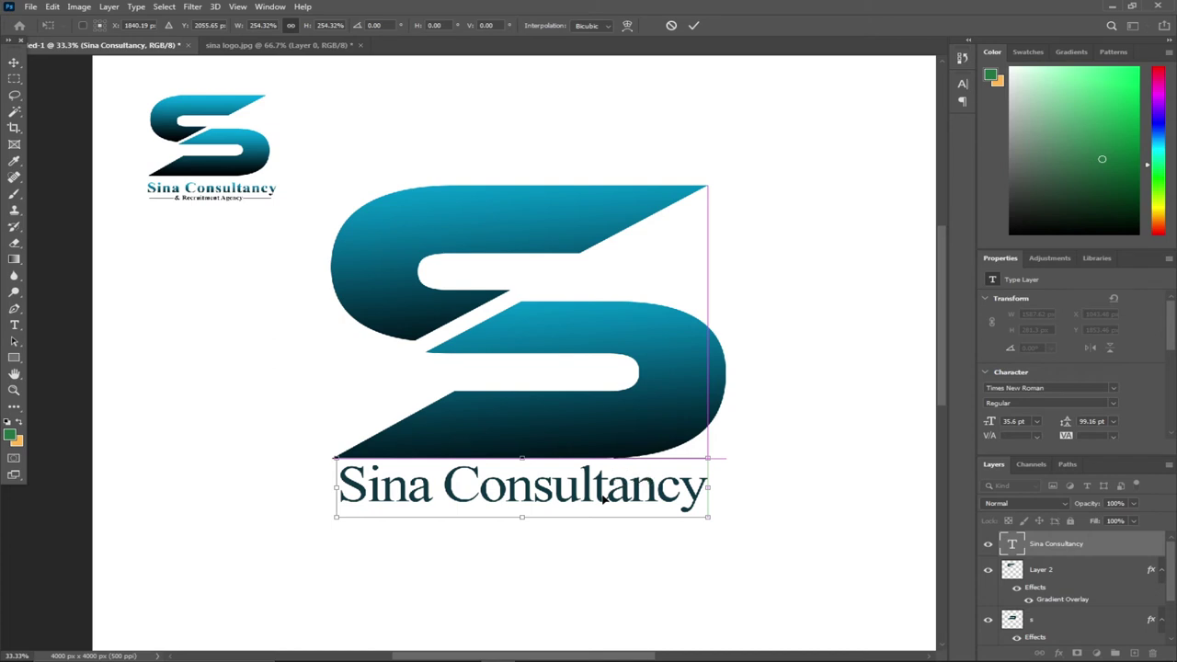
# Paste the S's teal-to-black gradient layer style onto 'Sina Consultancy' and nudge it into place.
pyautogui.rightClick(1119, 549)
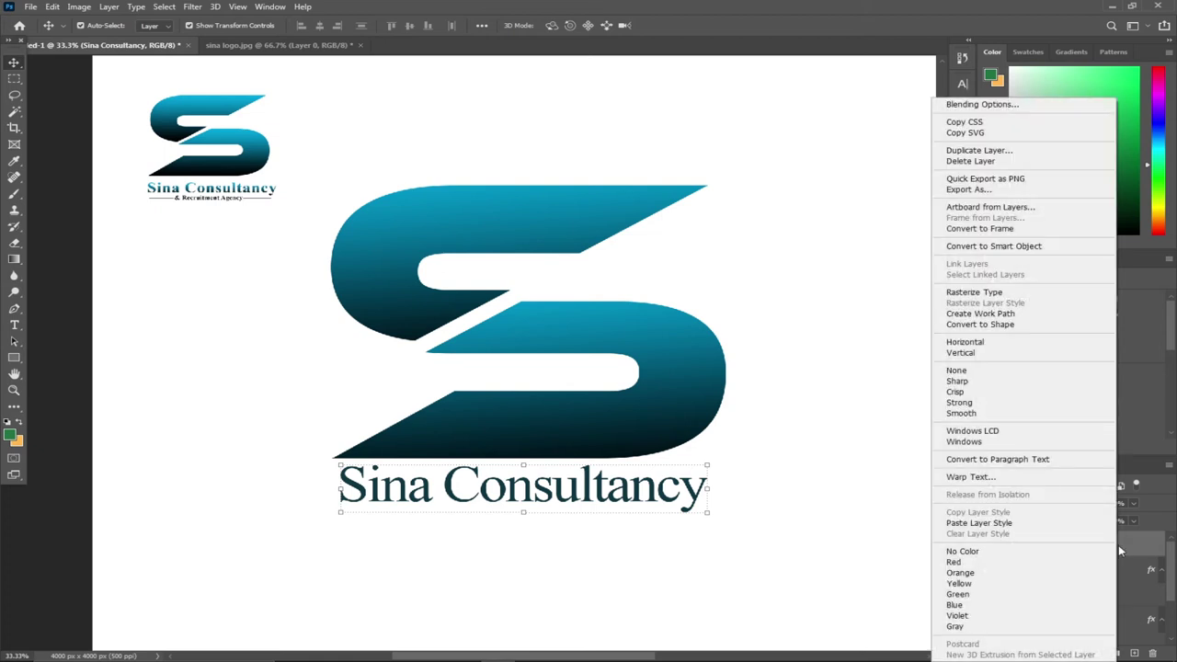
pyautogui.click(1021, 520)
pyautogui.moveTo(537, 494); pyautogui.dragTo(542, 494)
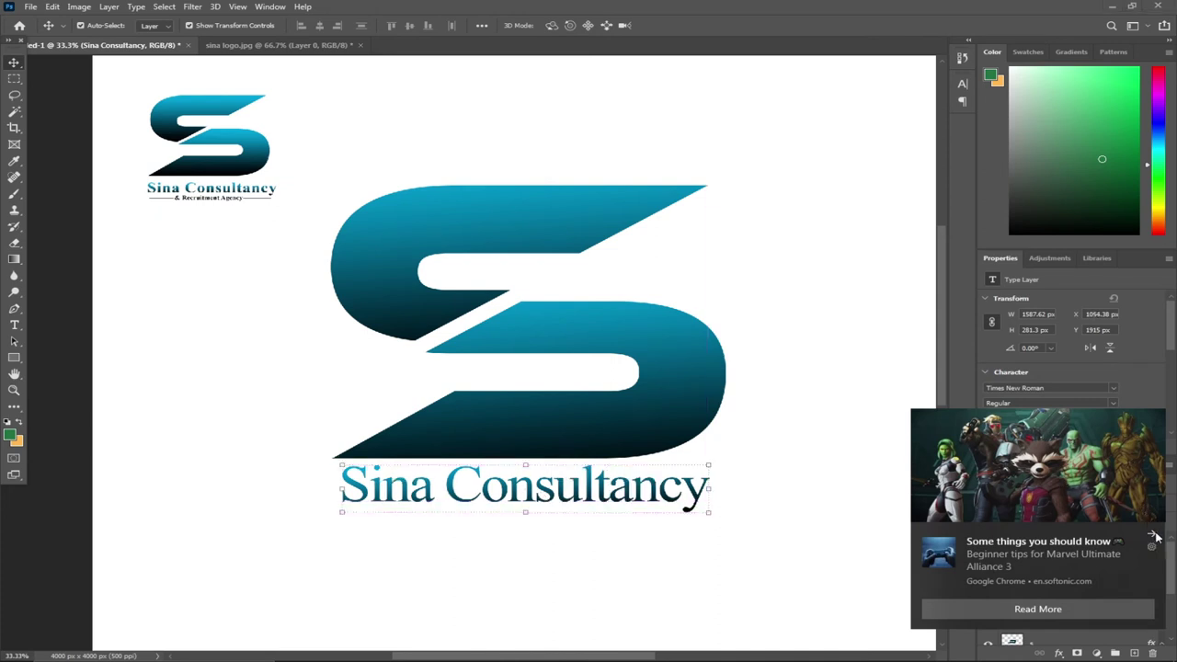
pyautogui.moveTo(520, 488); pyautogui.dragTo(517, 494)
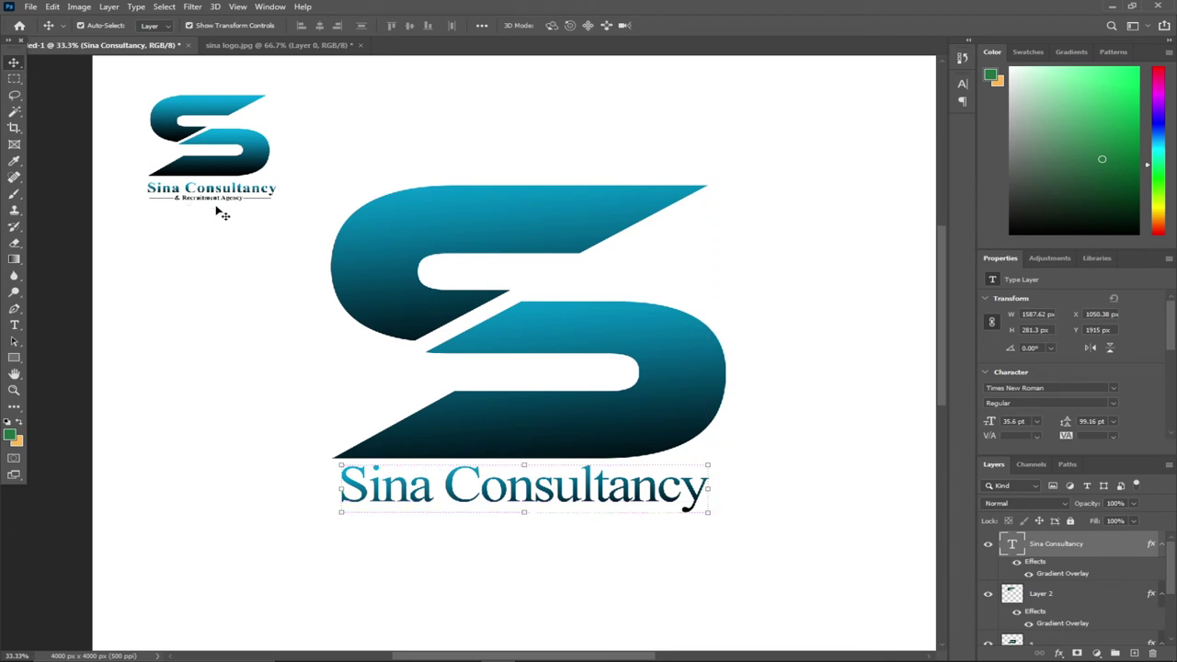
pyautogui.click(14, 326)
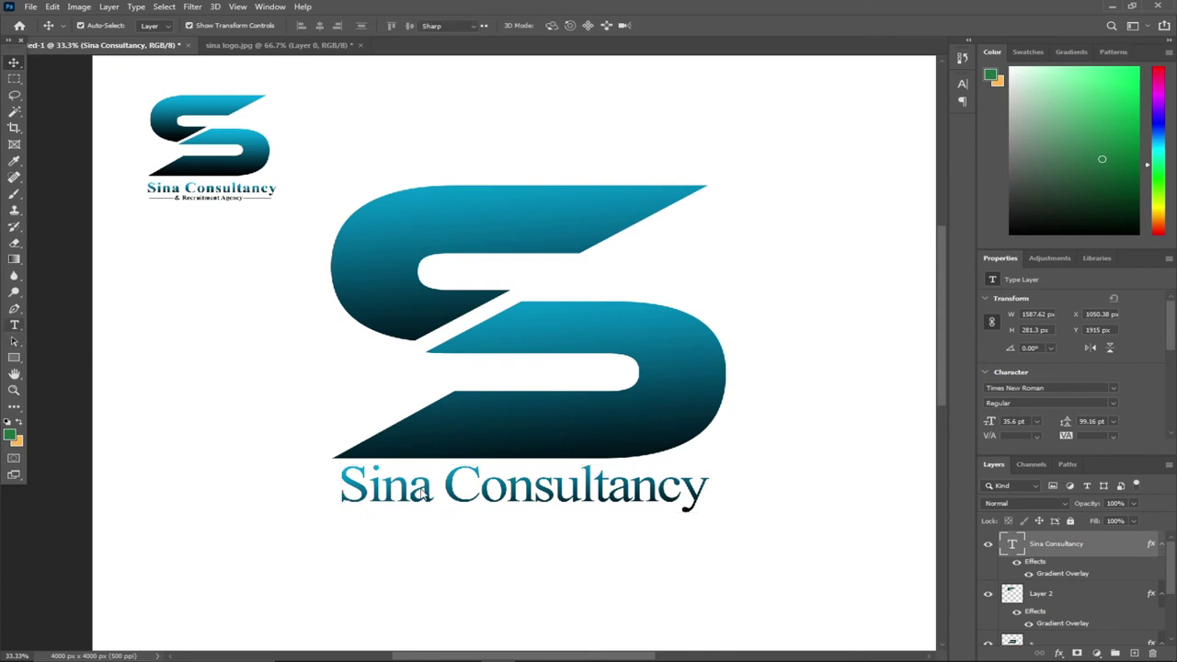
# Type '& Recruitment Agency' on a new line below the title and select it.
pyautogui.click(440, 541)
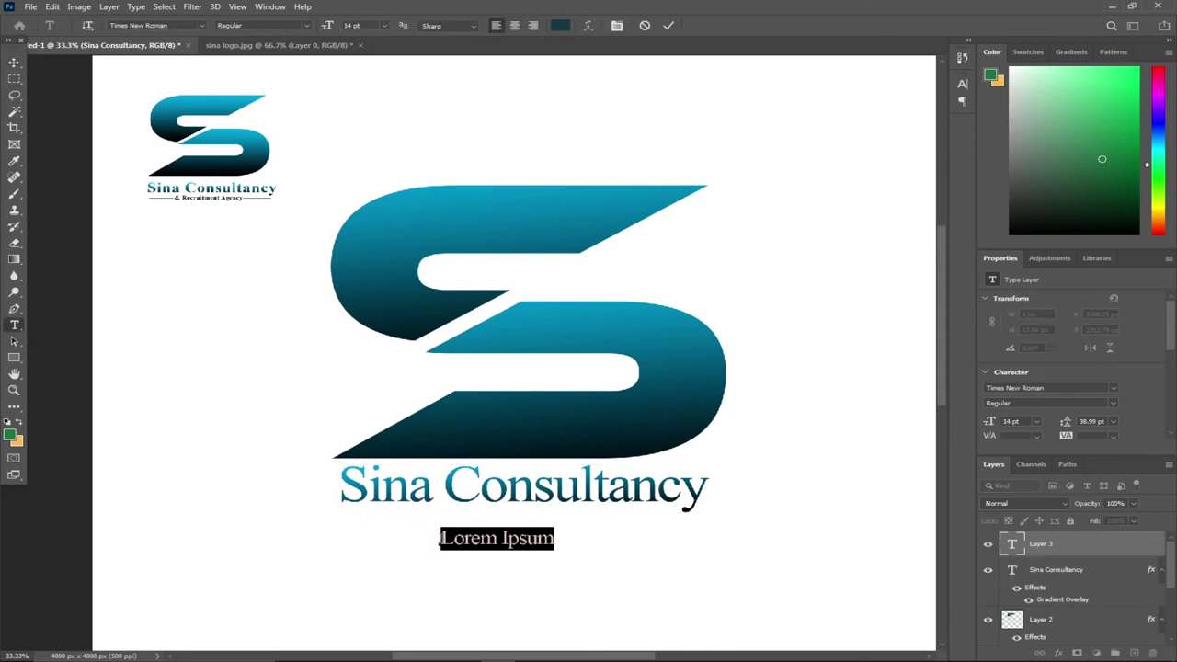
pyautogui.write('&')
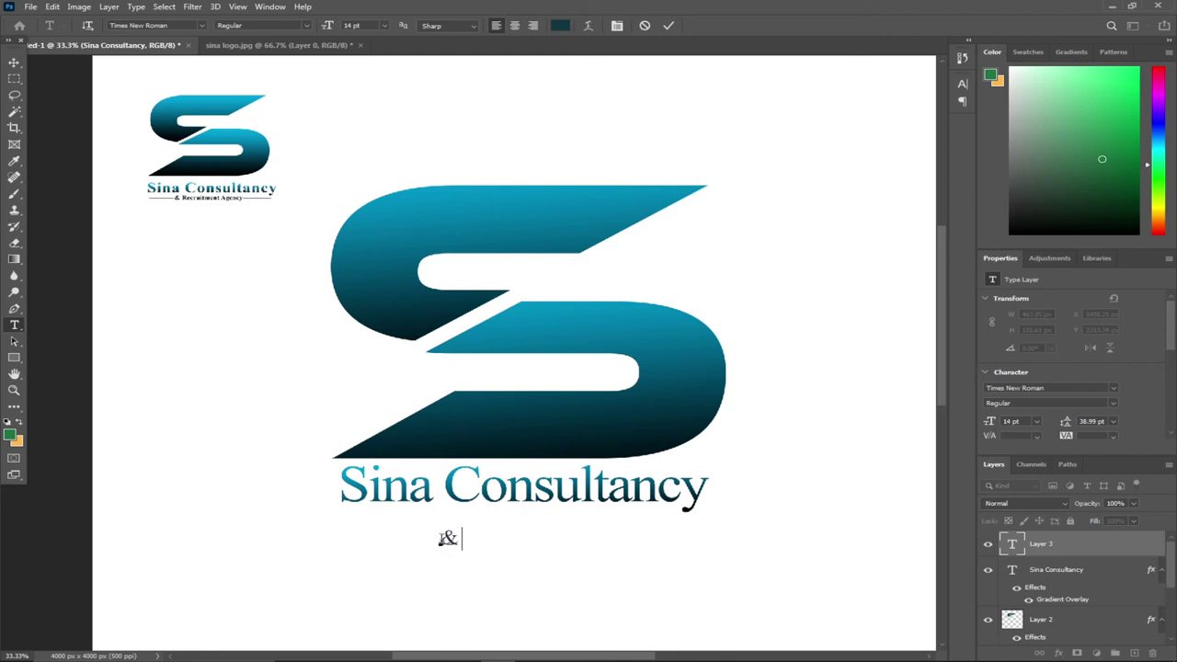
pyautogui.write(' Recruitment ')
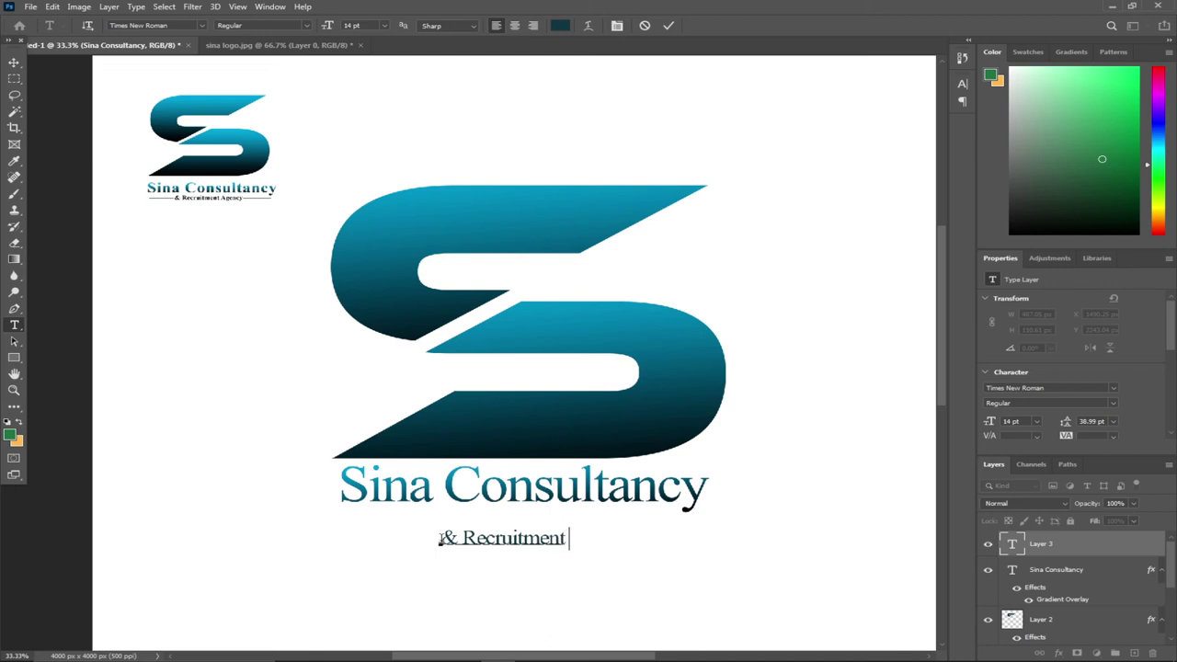
pyautogui.write('Agency')
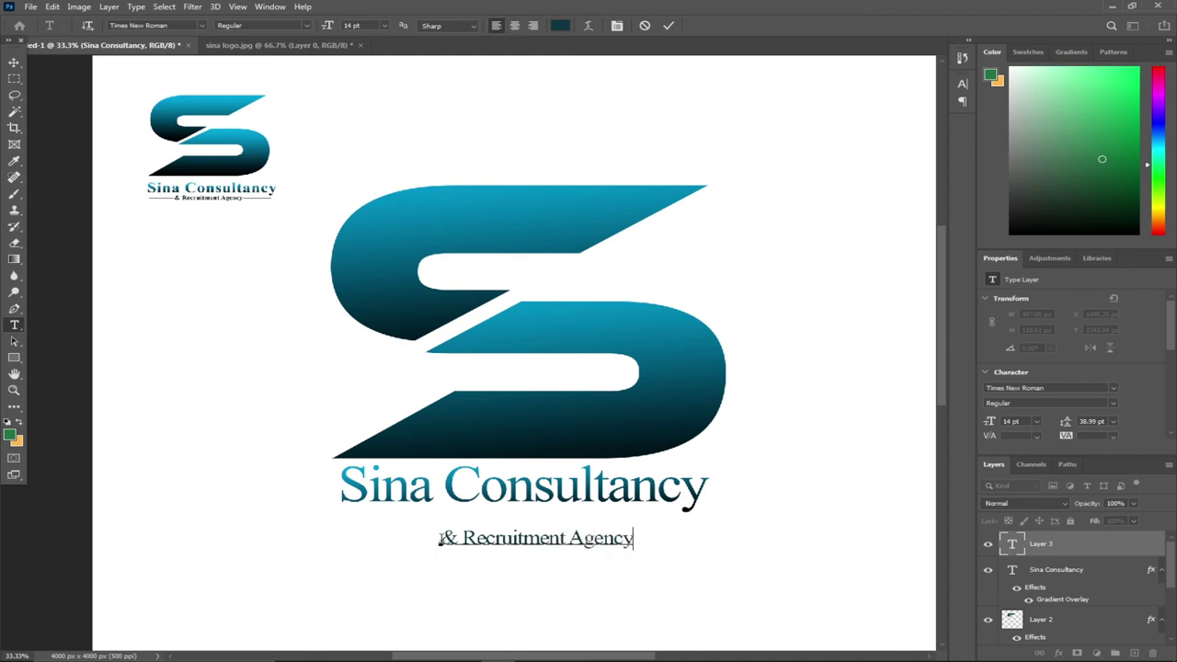
pyautogui.moveTo(438, 538); pyautogui.dragTo(462, 539)
pyautogui.moveTo(652, 548); pyautogui.dragTo(665, 548)
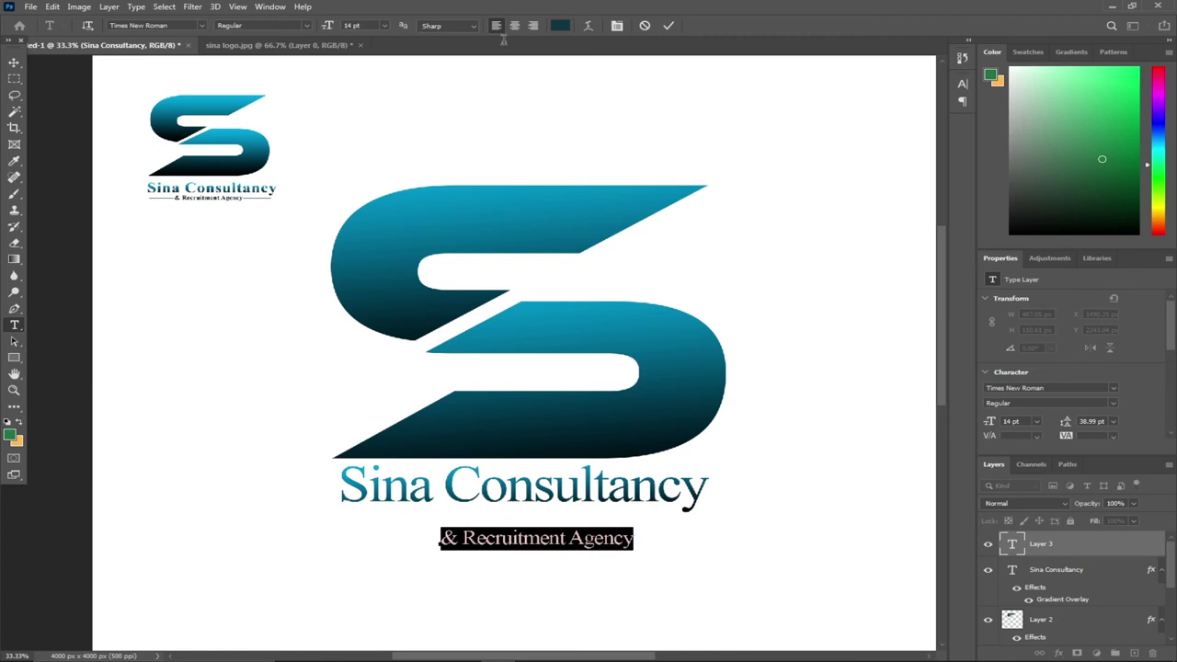
# Colour the tagline near-black #000506 and move it up directly beneath 'Sina Consultancy'.
pyautogui.click(560, 28)
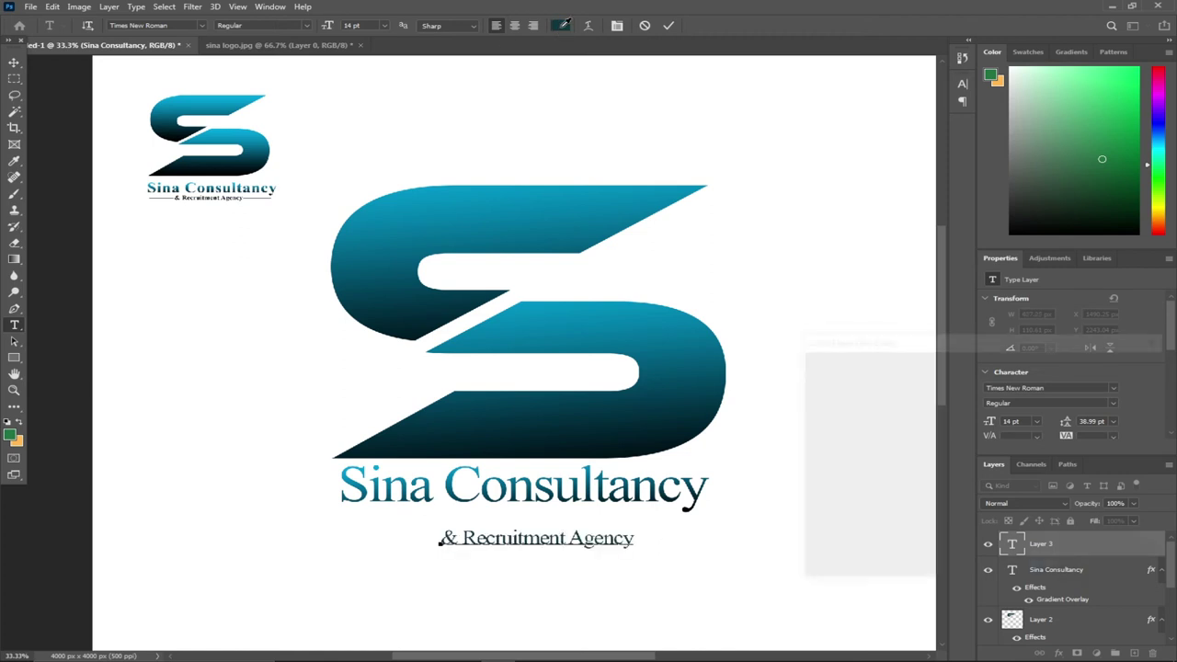
pyautogui.click(563, 447)
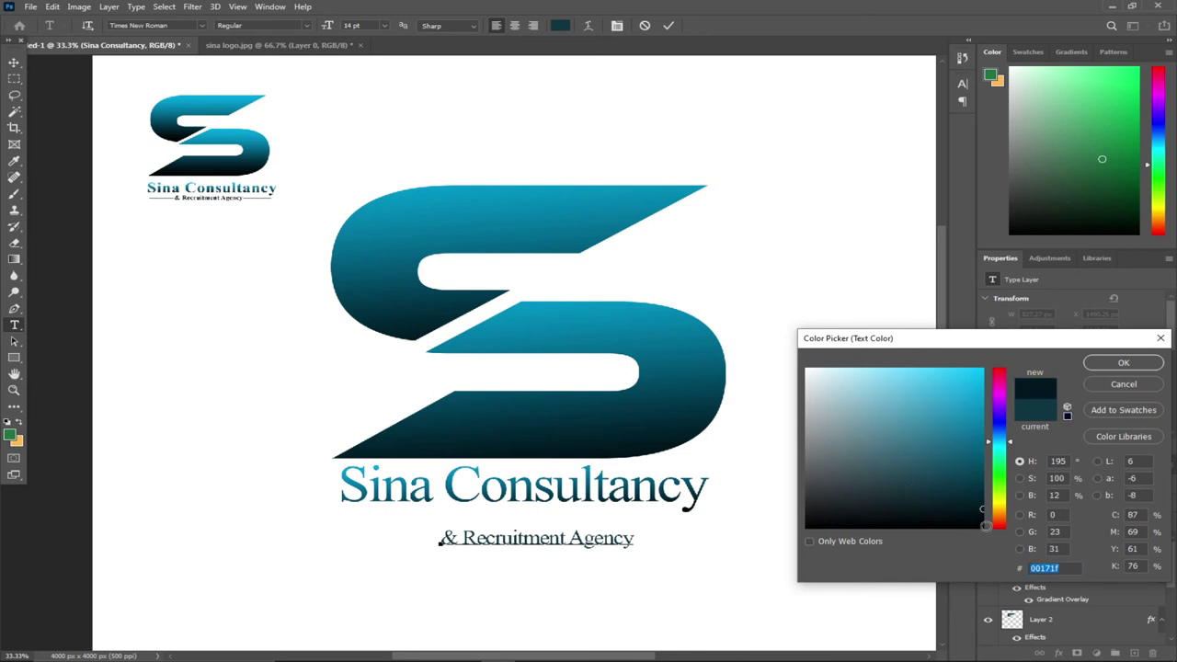
pyautogui.click(978, 525)
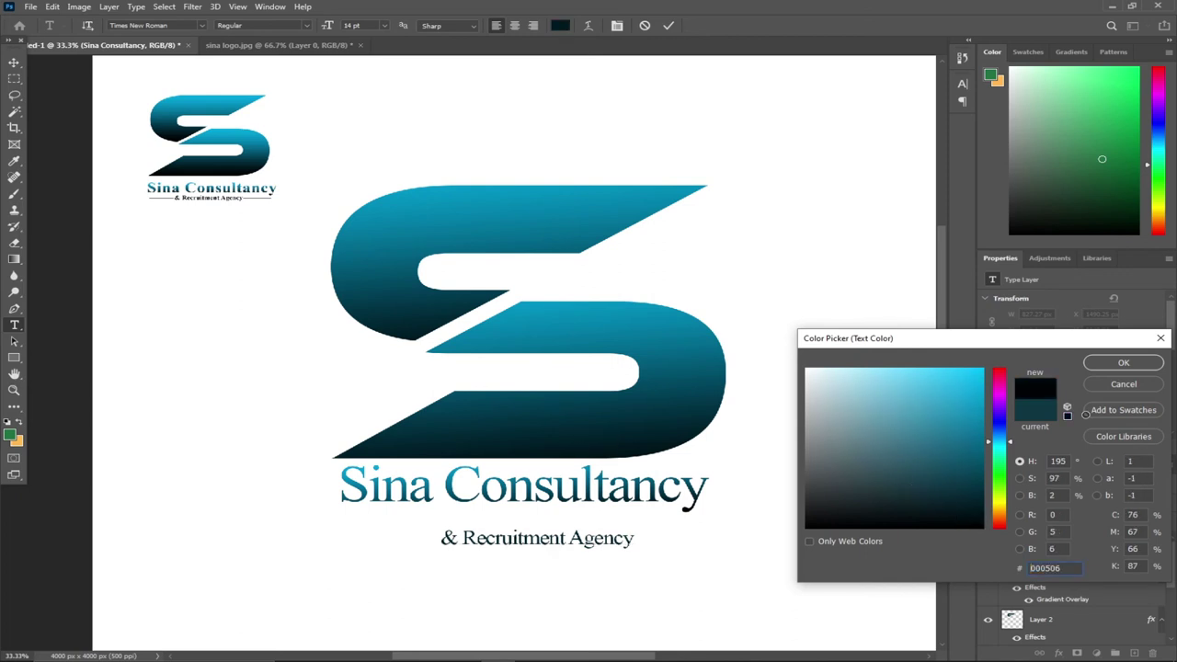
pyautogui.click(1096, 365)
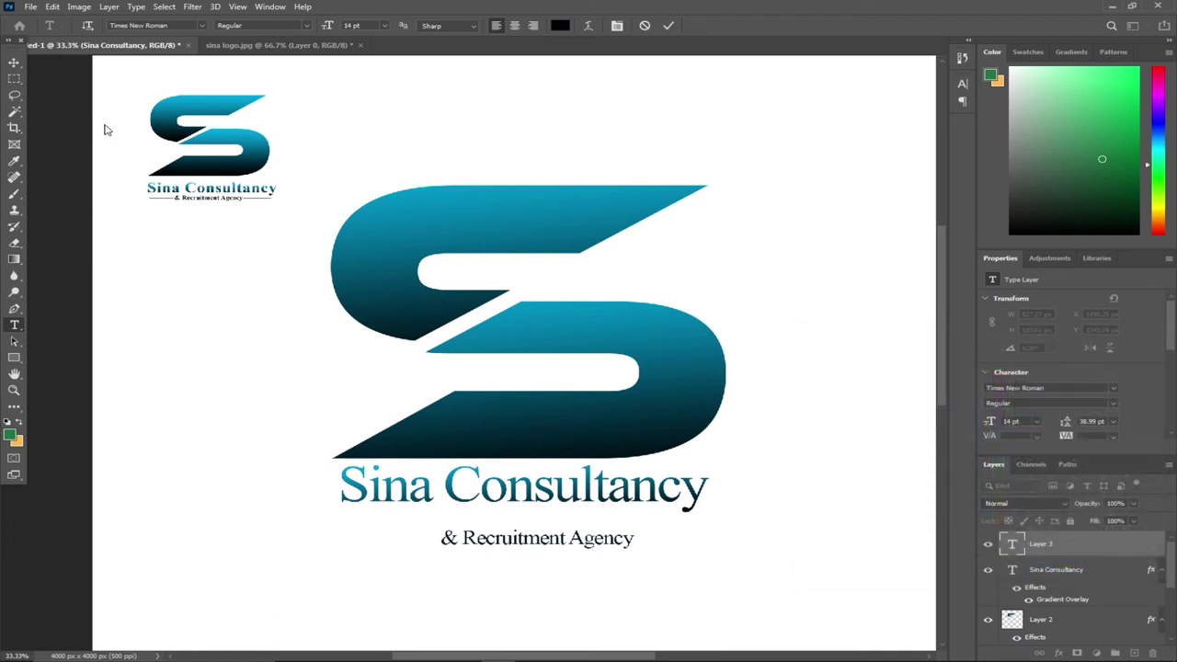
pyautogui.click(14, 66)
pyautogui.moveTo(511, 543); pyautogui.dragTo(489, 530)
# Draw a thin 4 px black rectangle across the title's width, nudged down onto the tagline.
pyautogui.click(14, 359)
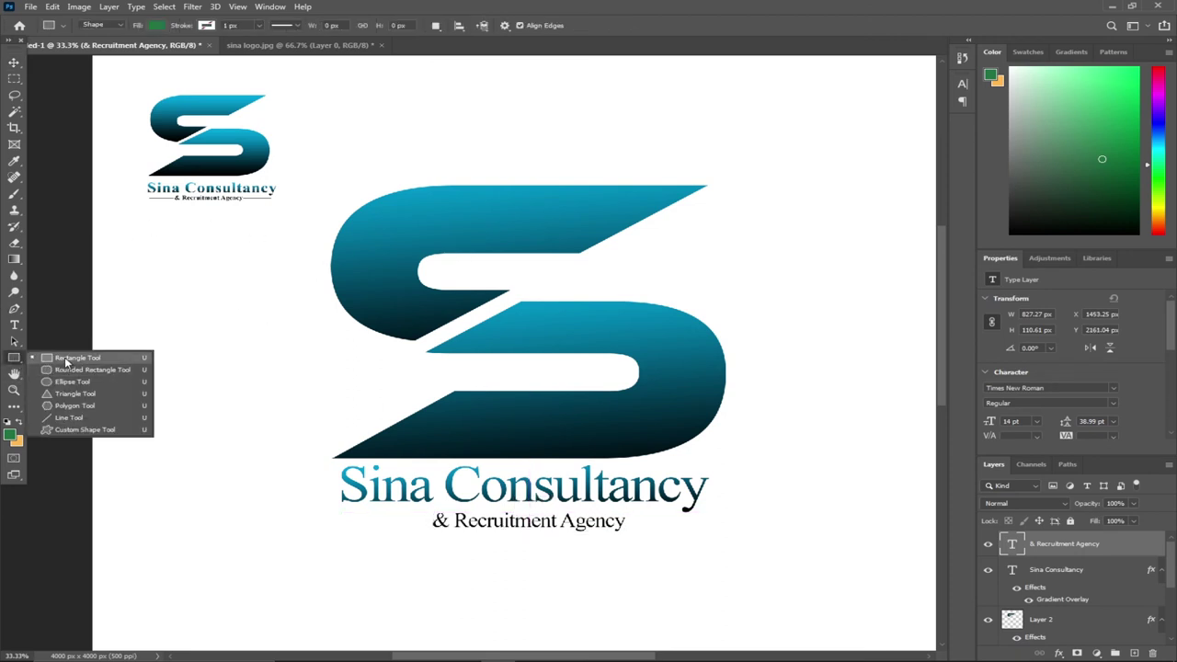
pyautogui.click(64, 357)
pyautogui.moveTo(349, 518); pyautogui.dragTo(694, 518)
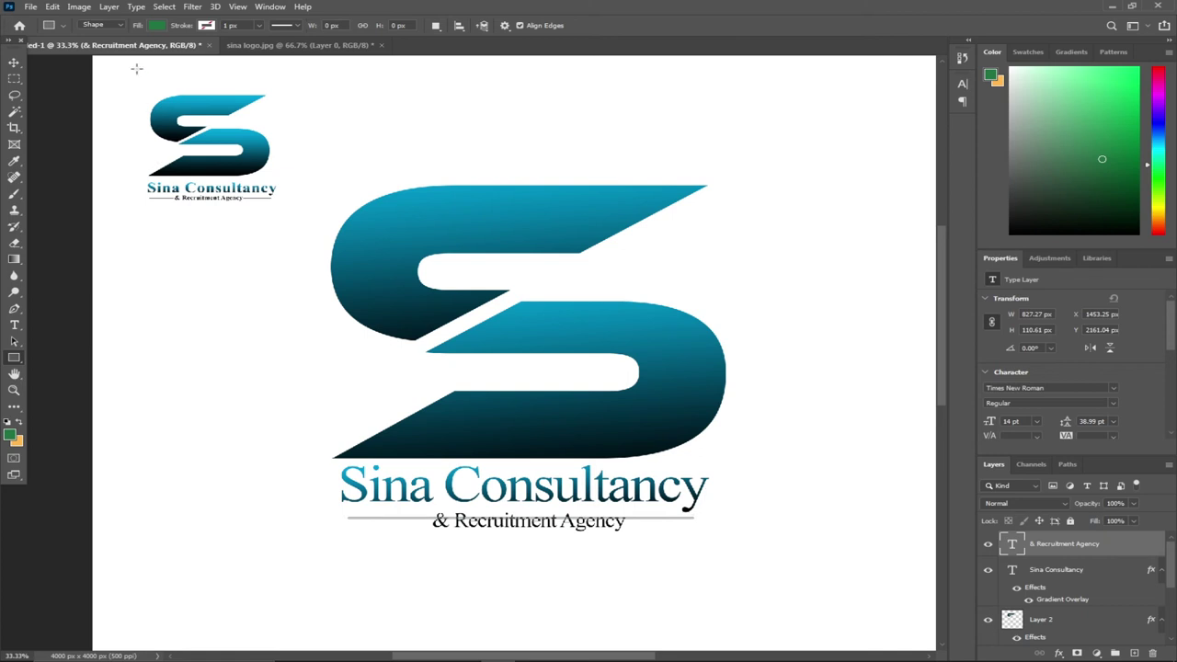
pyautogui.click(157, 25)
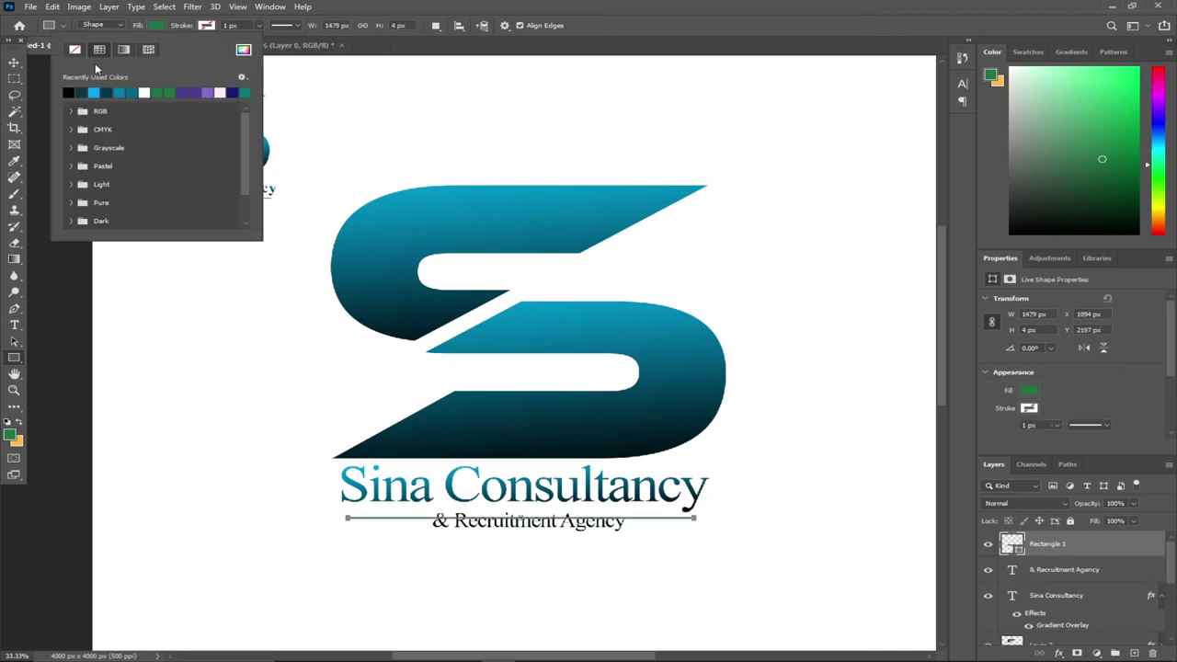
pyautogui.click(68, 92)
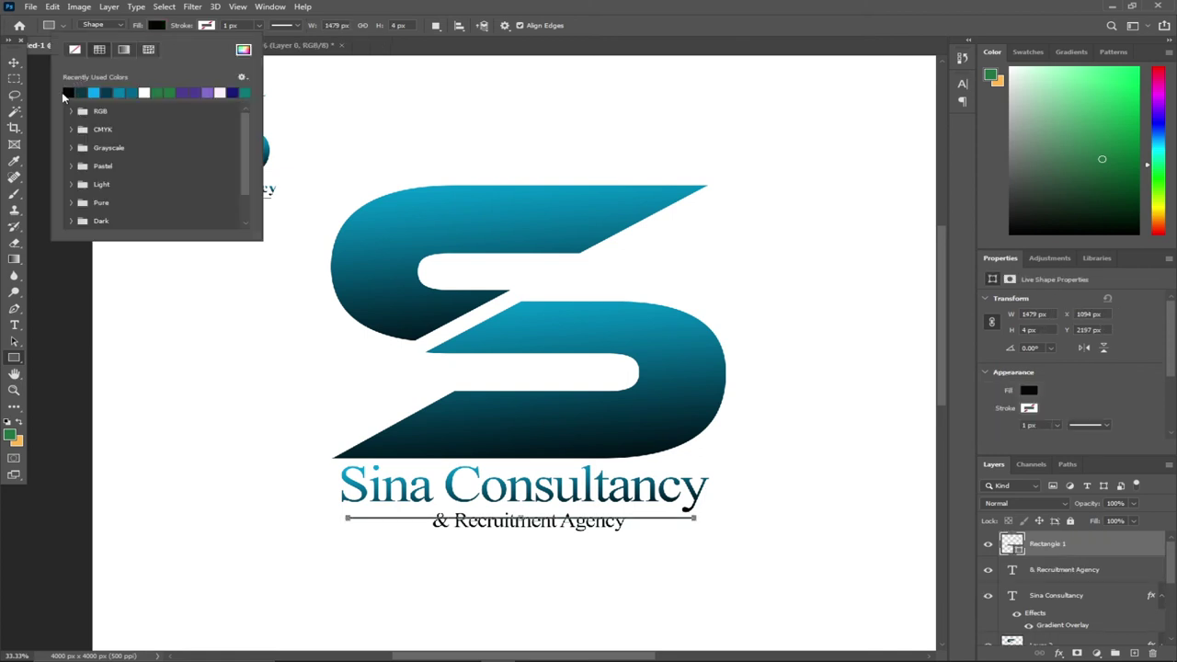
pyautogui.click(14, 62)
pyautogui.click(13, 62)
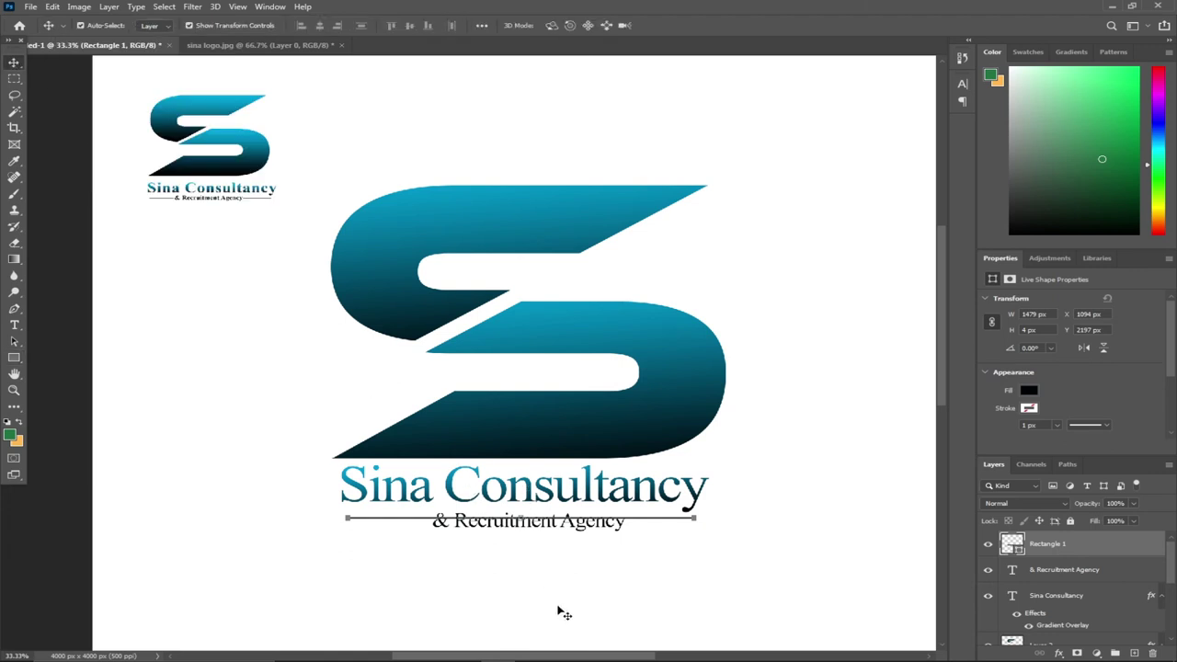
pyautogui.moveTo(579, 520); pyautogui.dragTo(578, 522)
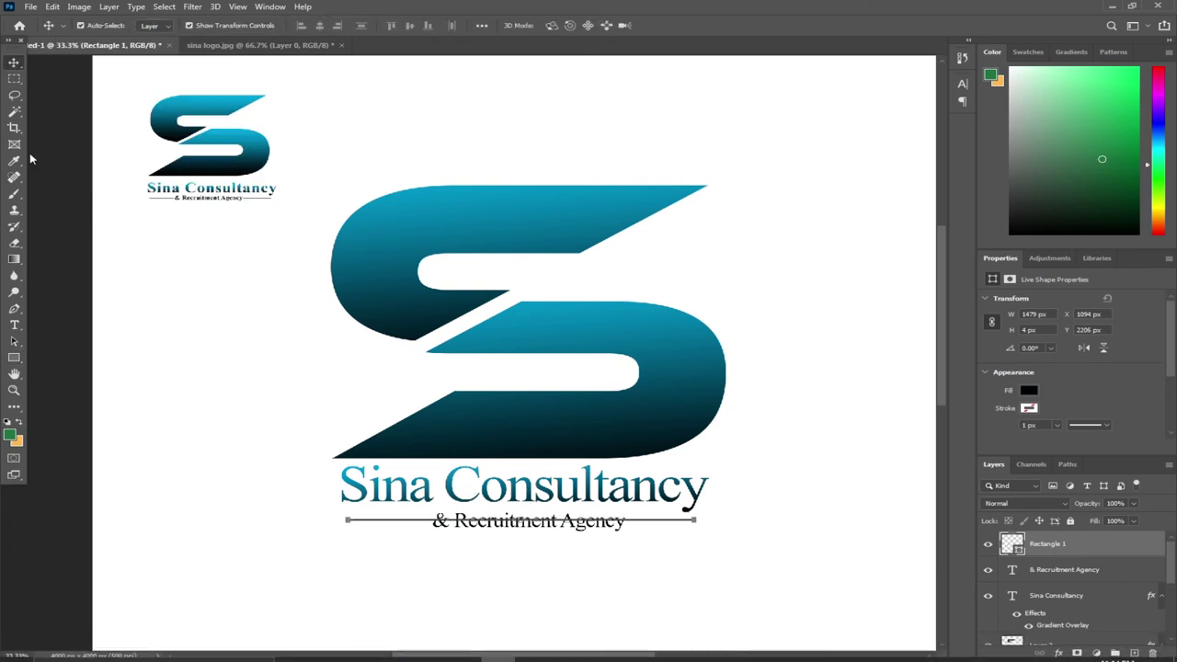
pyautogui.press('Down')
pyautogui.press('Down')
pyautogui.press('Down')
pyautogui.press('Down')
pyautogui.press('Down')
pyautogui.press('Down')
pyautogui.press('Down')
pyautogui.press('Down')
pyautogui.press('Down')
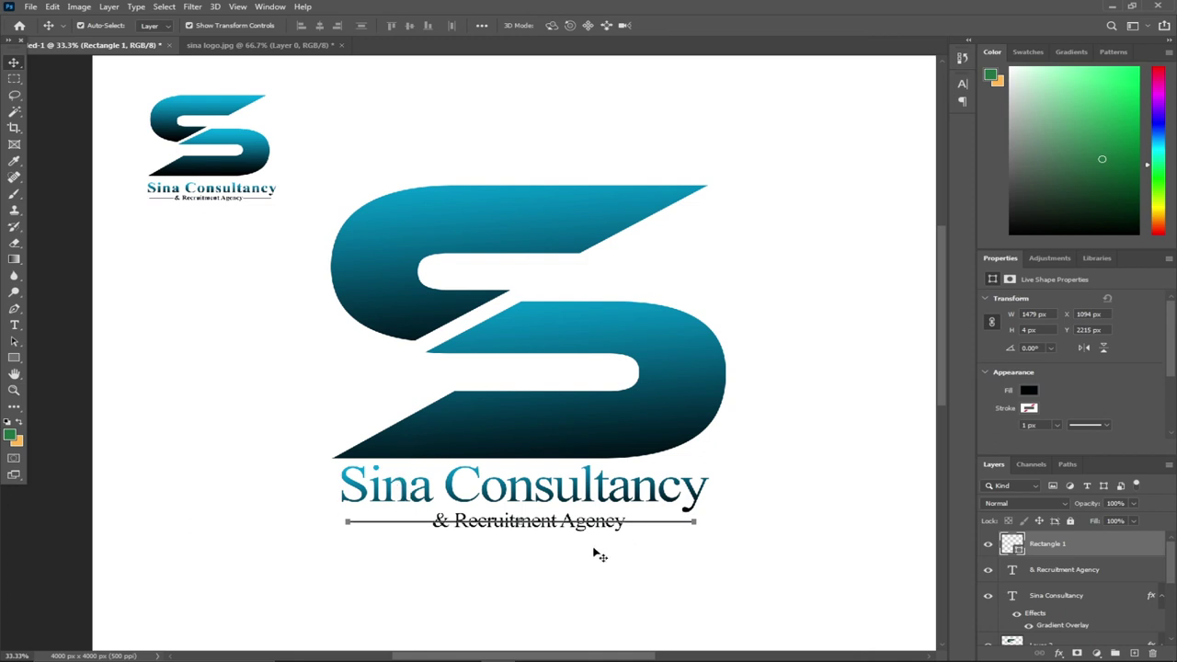
# Rasterize Rectangle 1 and delete its middle behind the tagline, leaving two flanking lines.
pyautogui.rightClick(1099, 548)
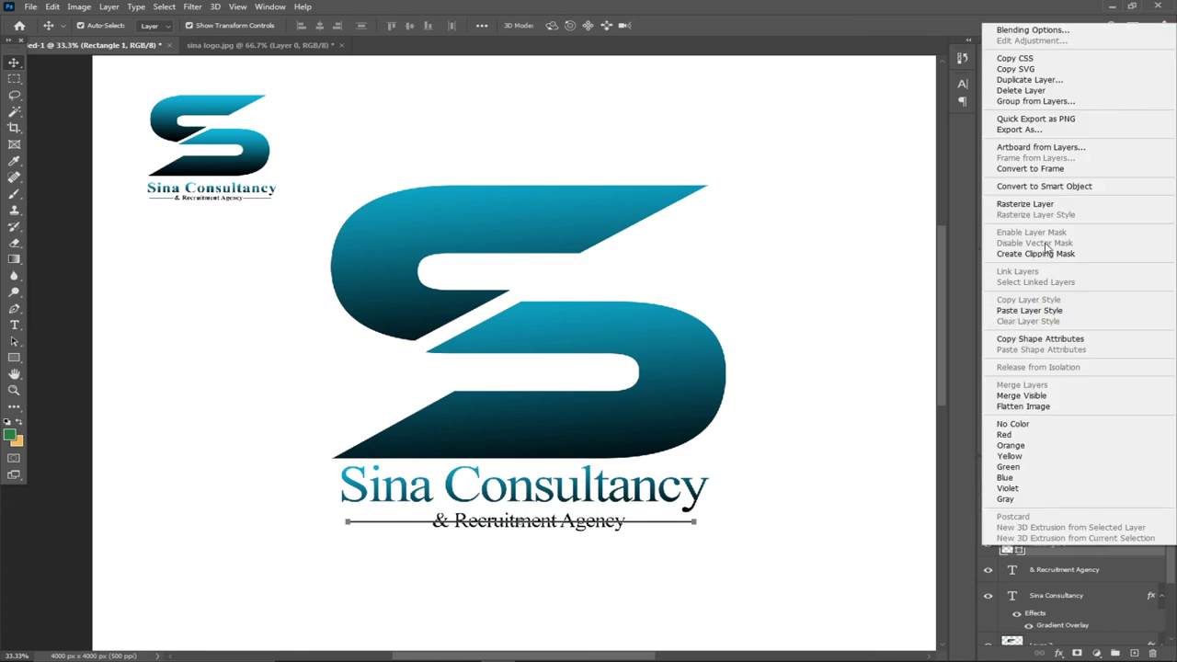
pyautogui.click(1042, 204)
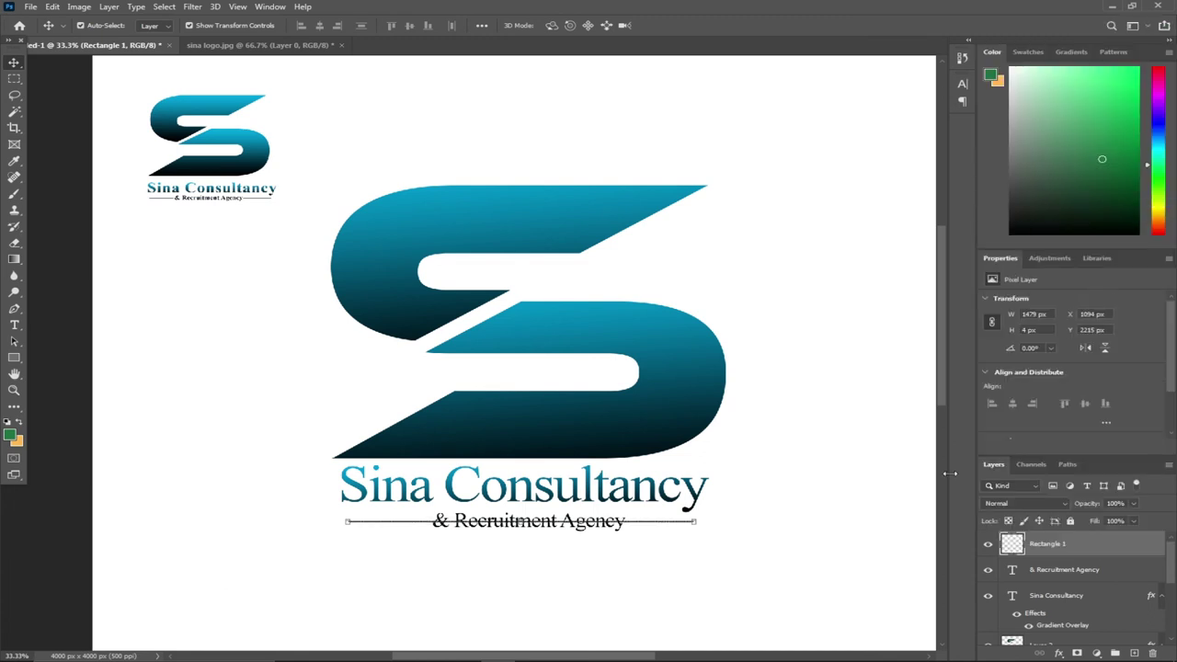
pyautogui.click(14, 79)
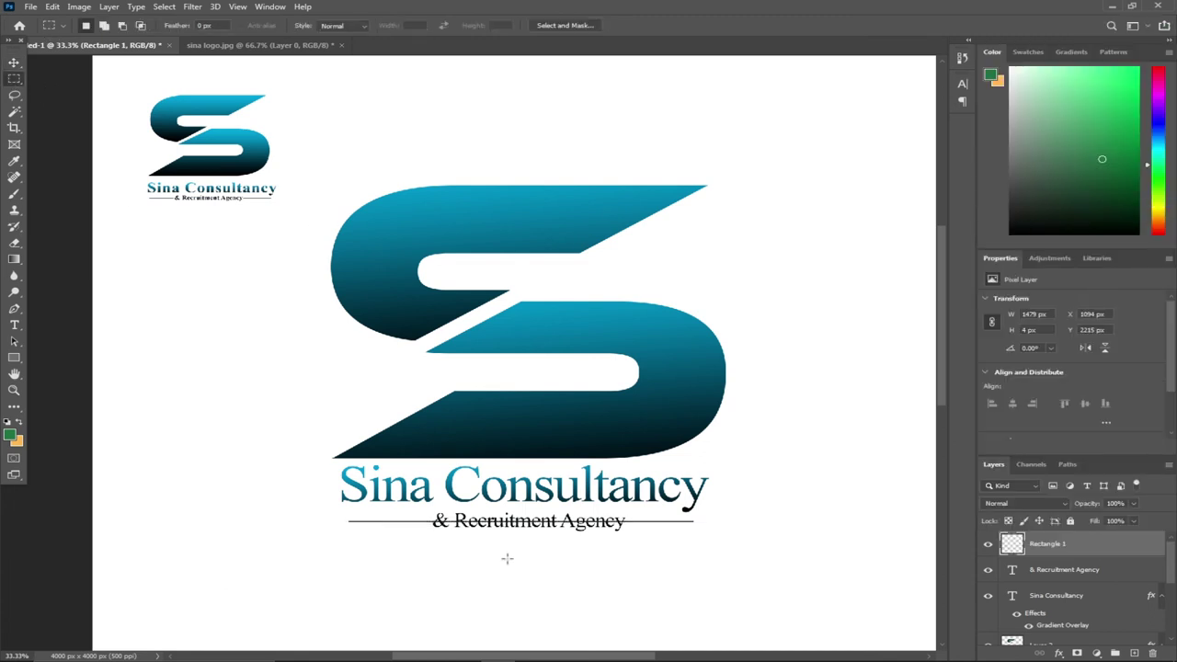
pyautogui.moveTo(429, 515); pyautogui.dragTo(628, 535)
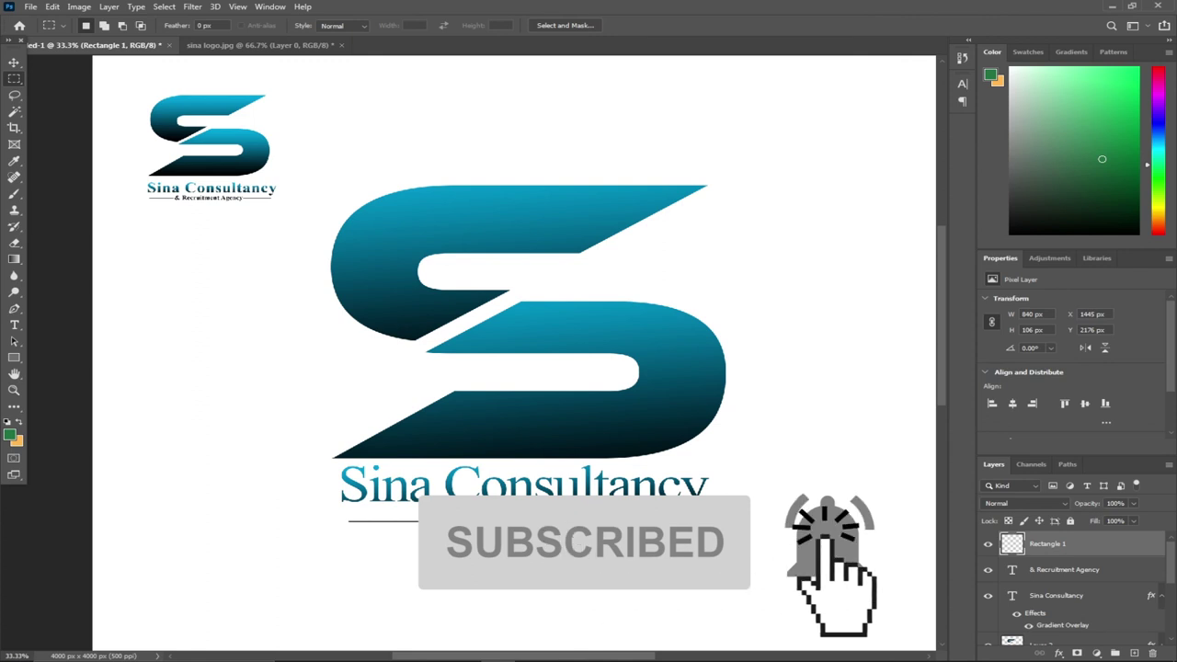
pyautogui.click(624, 527)
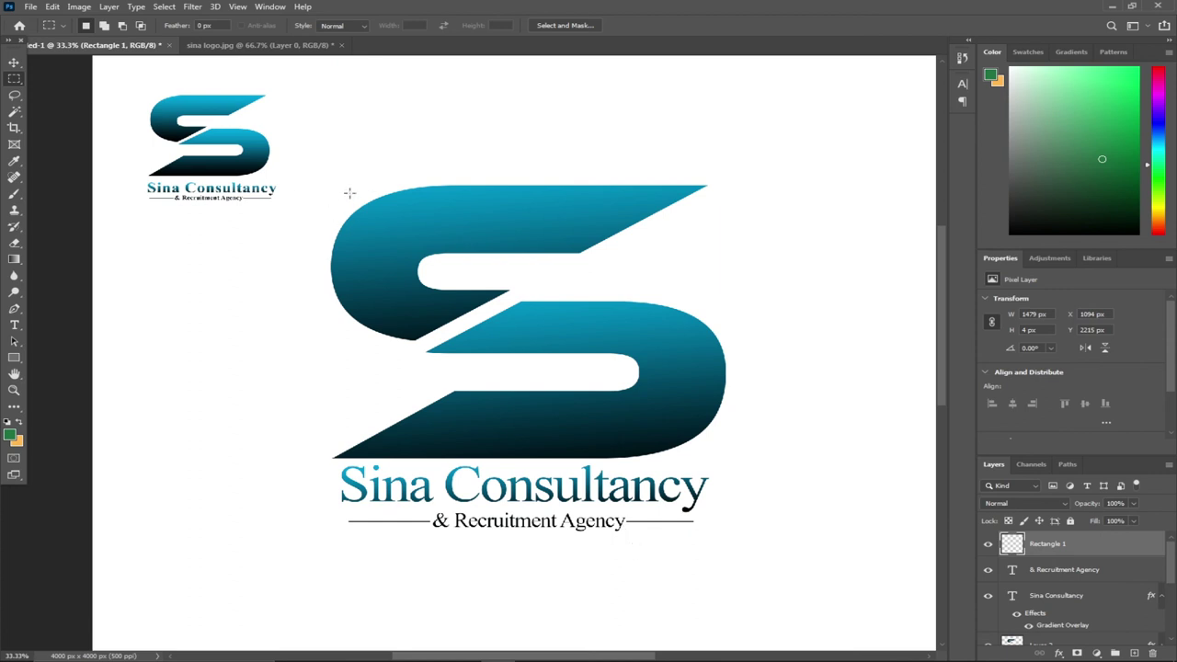
pyautogui.click(14, 390)
pyautogui.keyDown('alt'); pyautogui.click(223, 368); pyautogui.keyUp('alt')
pyautogui.keyDown('alt'); pyautogui.click(225, 370); pyautogui.keyUp('alt')
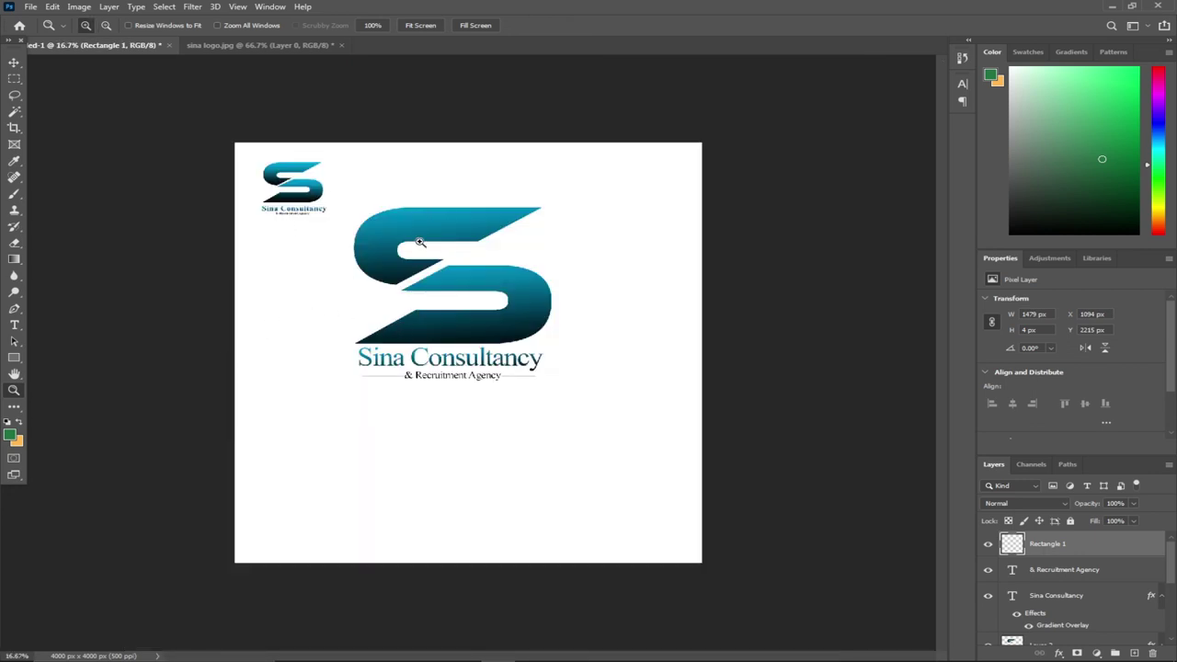
# Hide Layer 1, the small reference logo in the top-left corner.
pyautogui.click(16, 64)
pyautogui.click(313, 197)
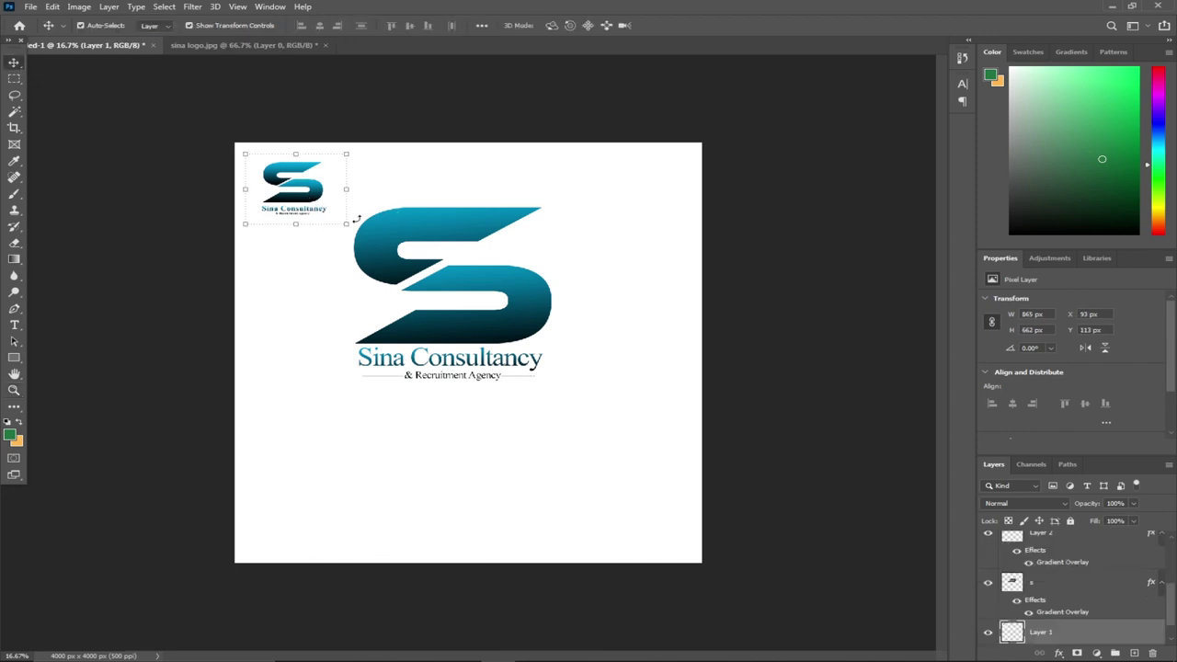
pyautogui.scroll(-1, 1012, 633)
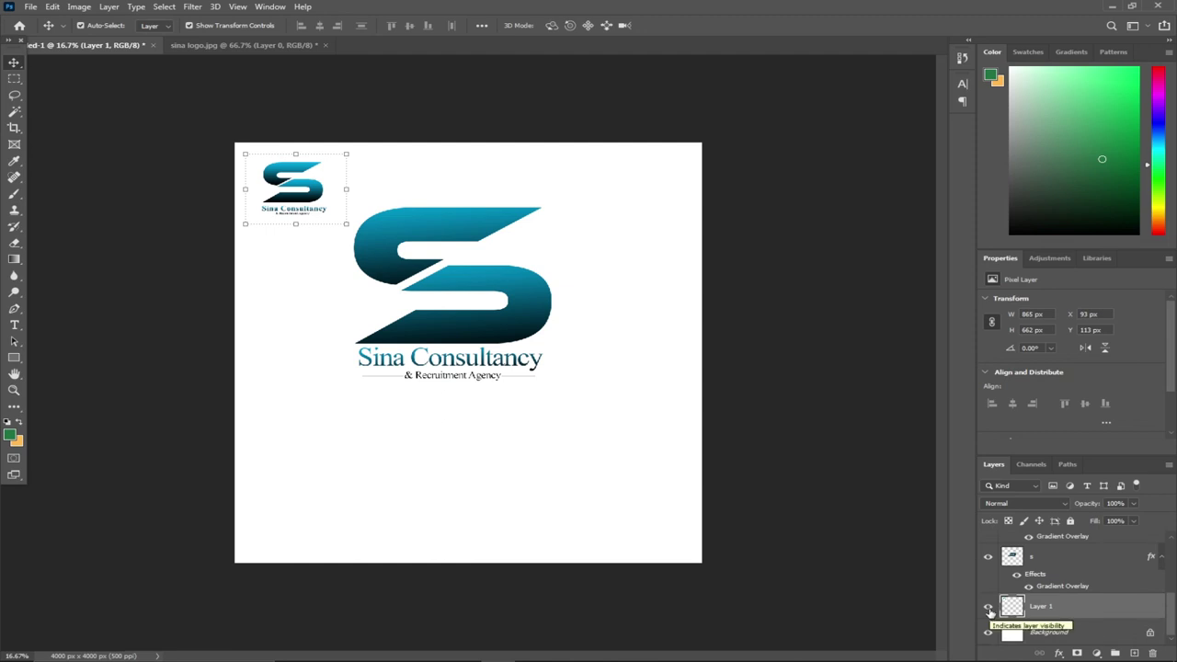
pyautogui.click(989, 608)
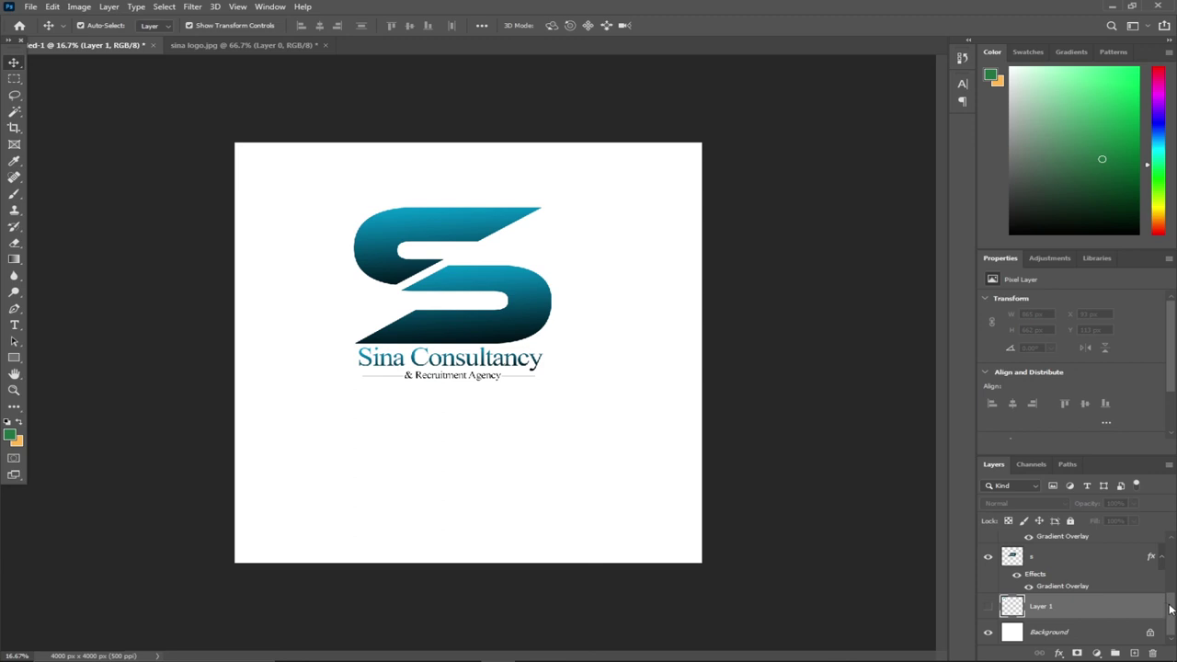
# Select all logo layers from Rectangle 1 through the s layer.
pyautogui.scroll(5, 1171, 609)
pyautogui.click(1111, 555)
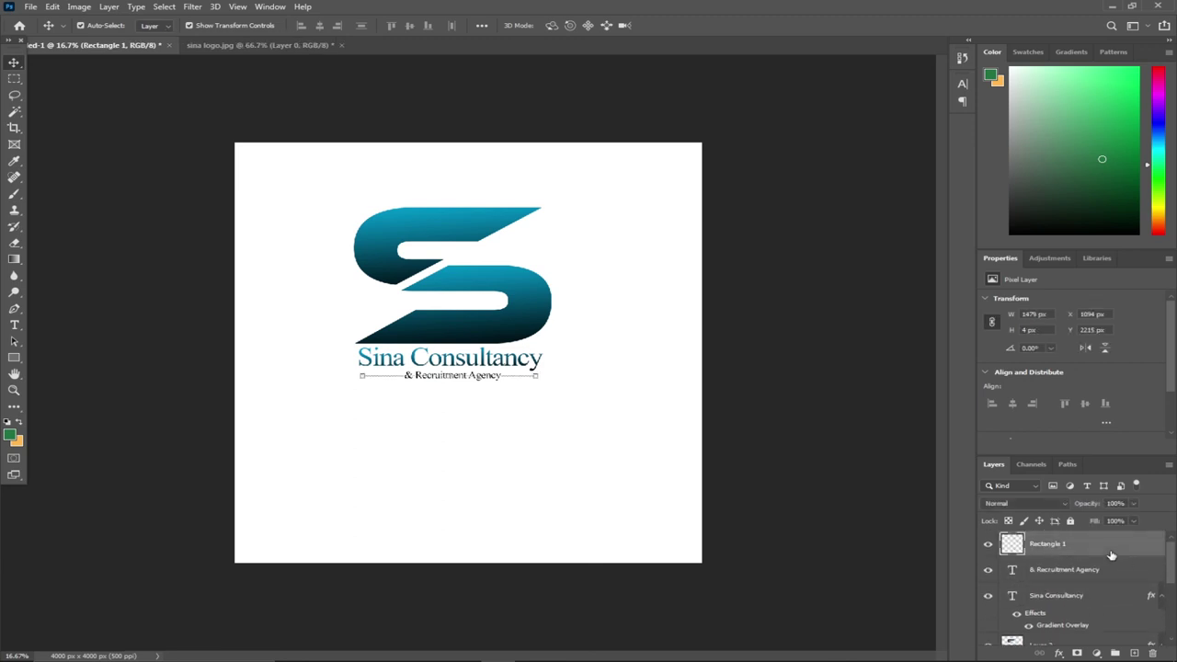
pyautogui.scroll(-5, 1170, 624)
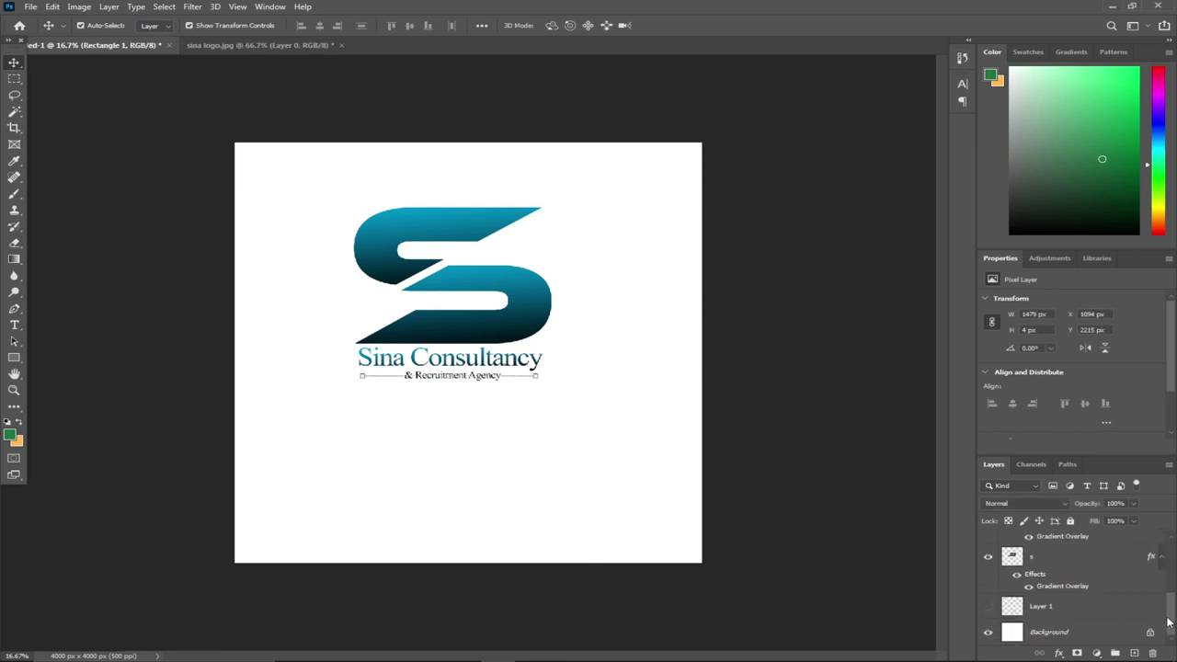
pyautogui.keyDown('shift'); pyautogui.click(1164, 609); pyautogui.keyUp('shift')
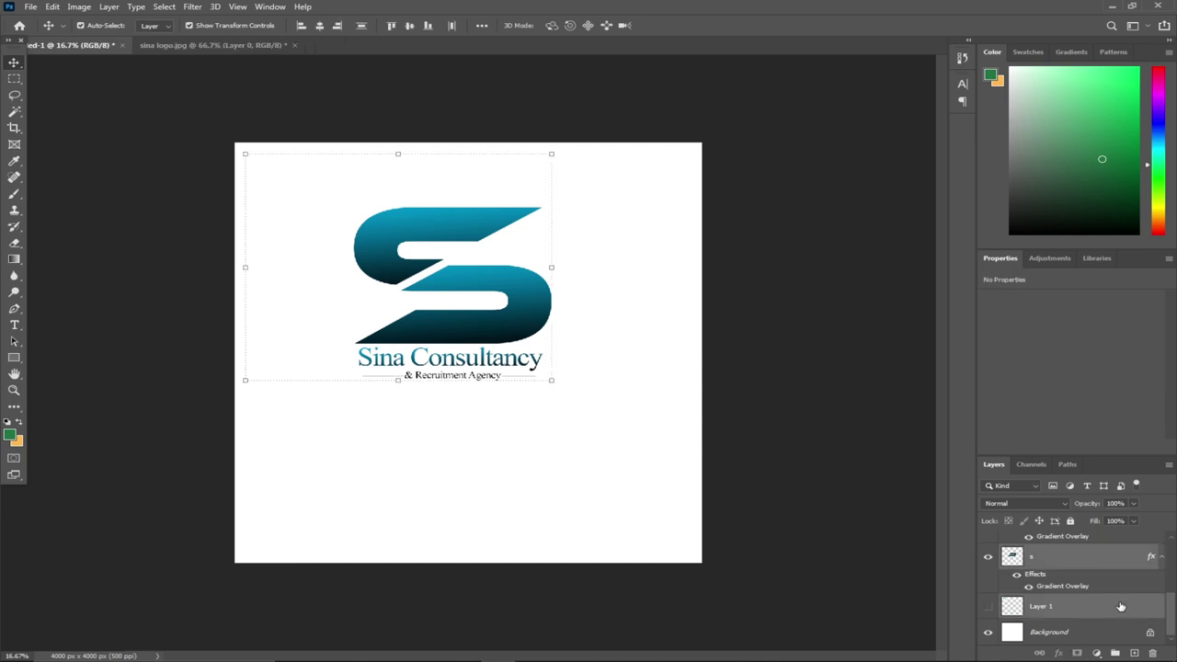
pyautogui.scroll(5, 1163, 614)
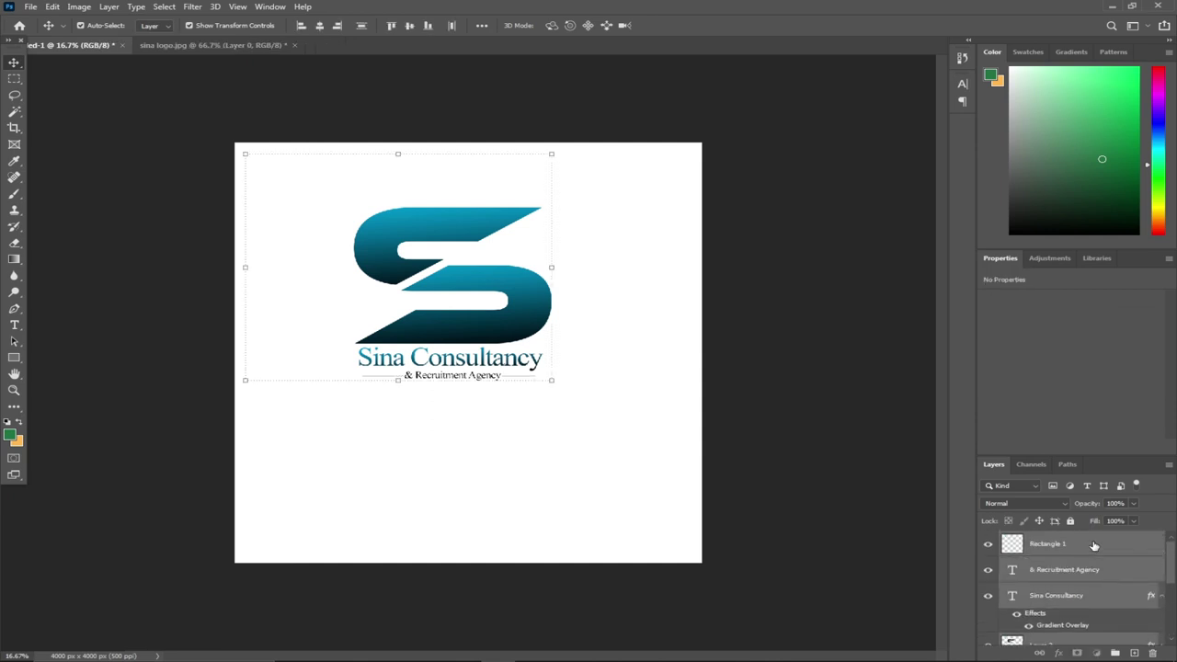
pyautogui.click(1094, 546)
pyautogui.scroll(-5, 1170, 588)
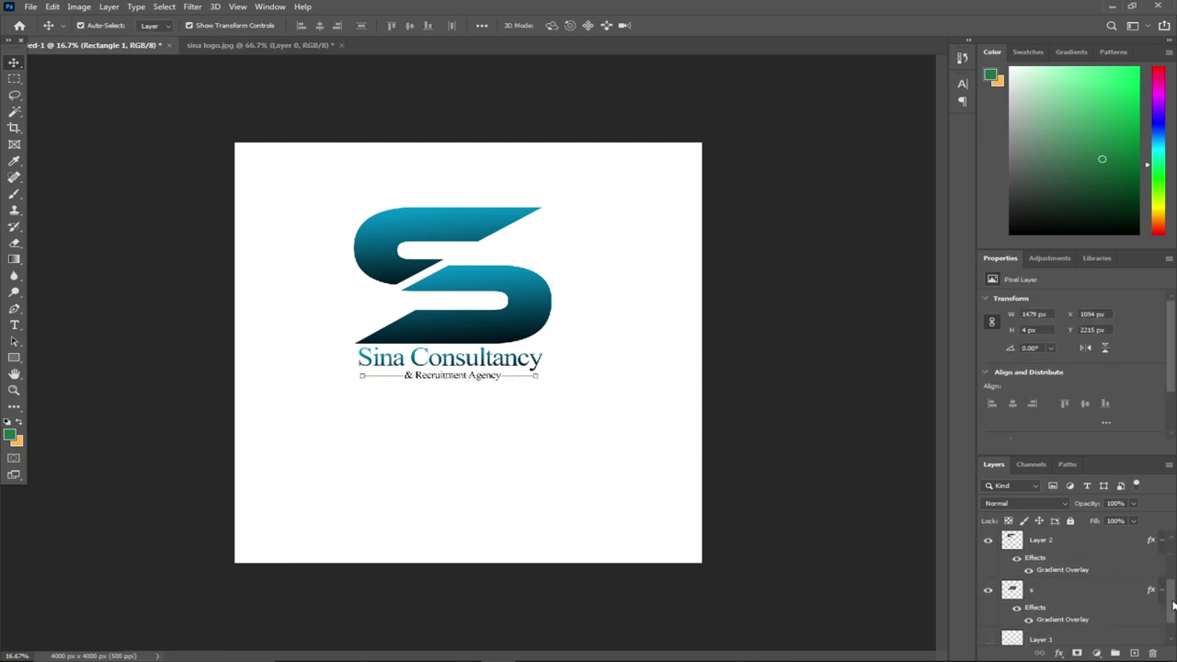
pyautogui.click(1082, 566)
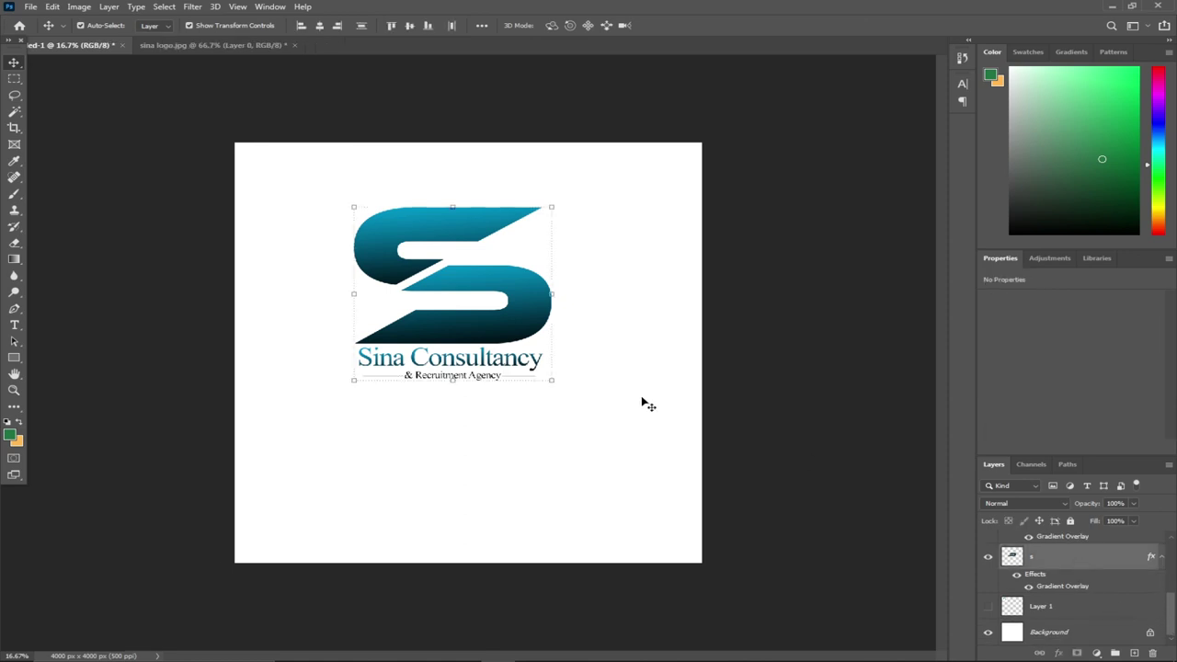
# Scale the selected logo layers up about 185% to fill nearly the whole canvas.
pyautogui.moveTo(546, 382); pyautogui.dragTo(659, 512)
pyautogui.moveTo(350, 204); pyautogui.dragTo(315, 171)
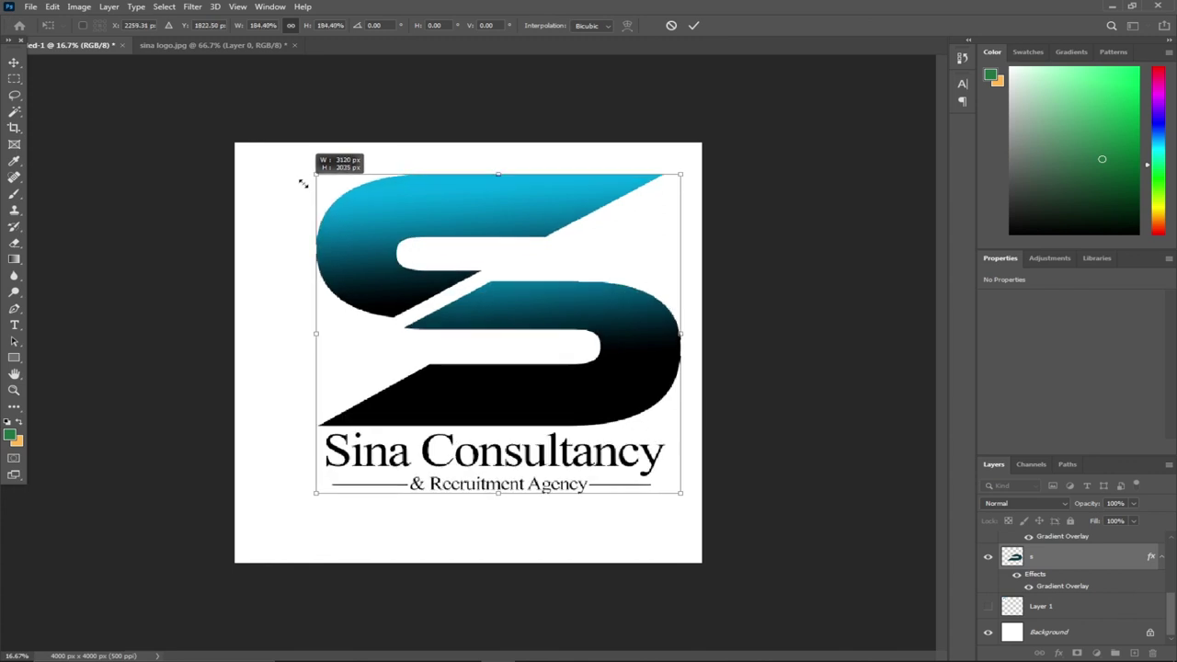
pyautogui.moveTo(375, 257); pyautogui.dragTo(363, 262)
pyautogui.press('Escape')
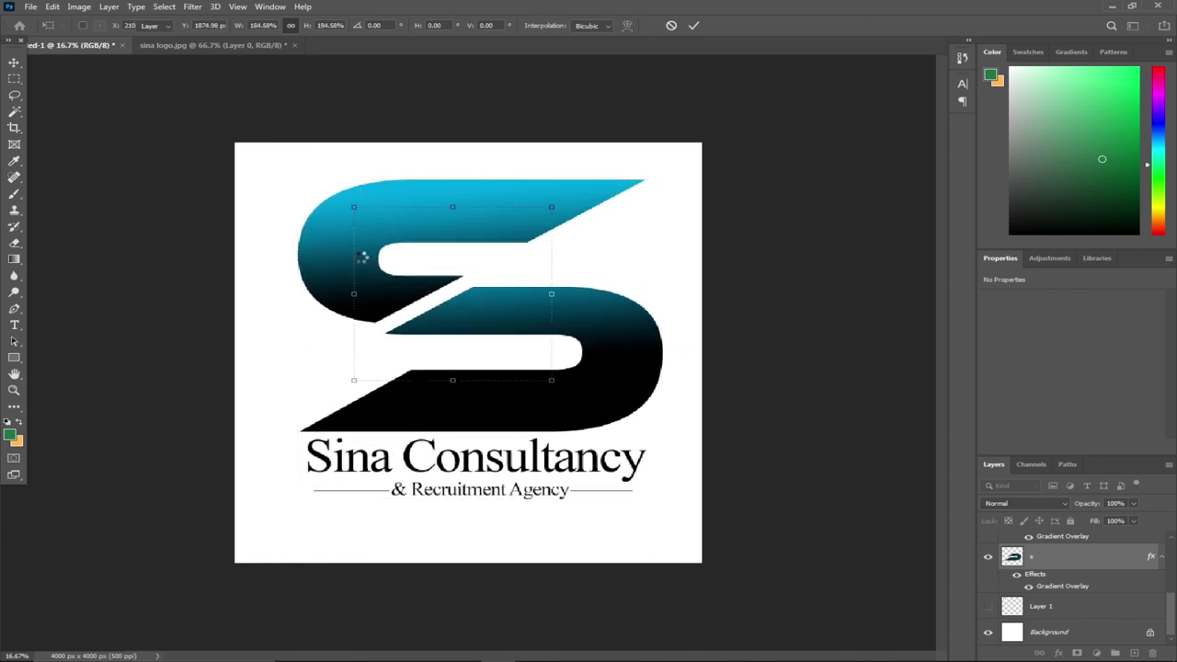
pyautogui.press('Return')
pyautogui.click(14, 388)
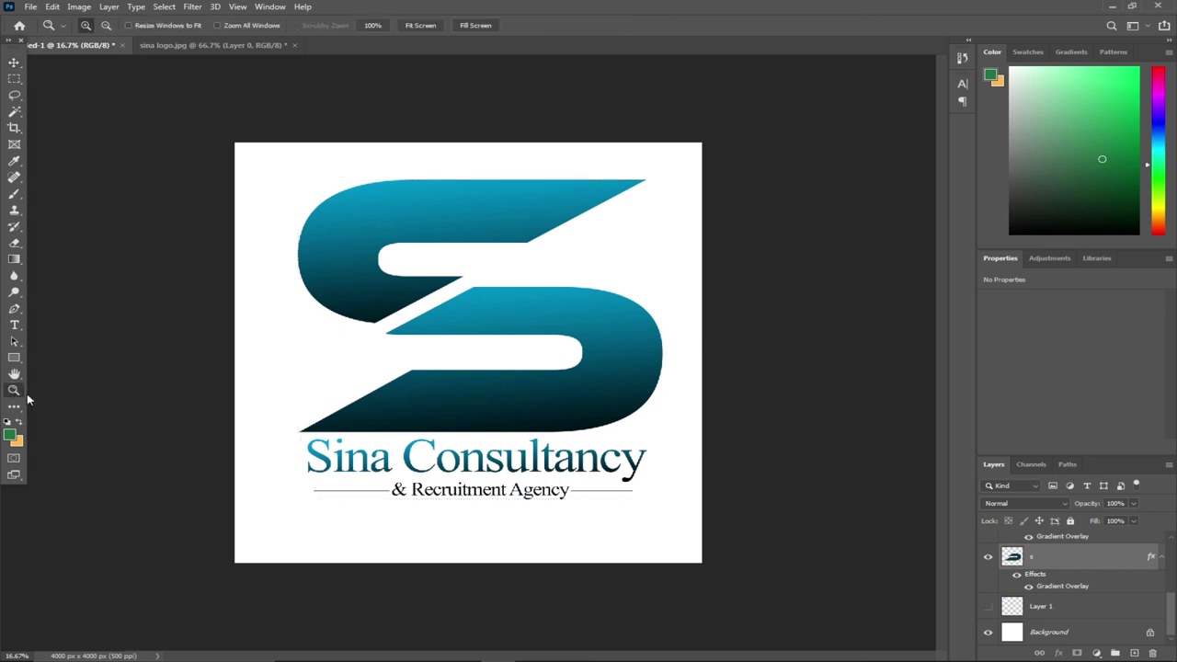
pyautogui.click(394, 387)
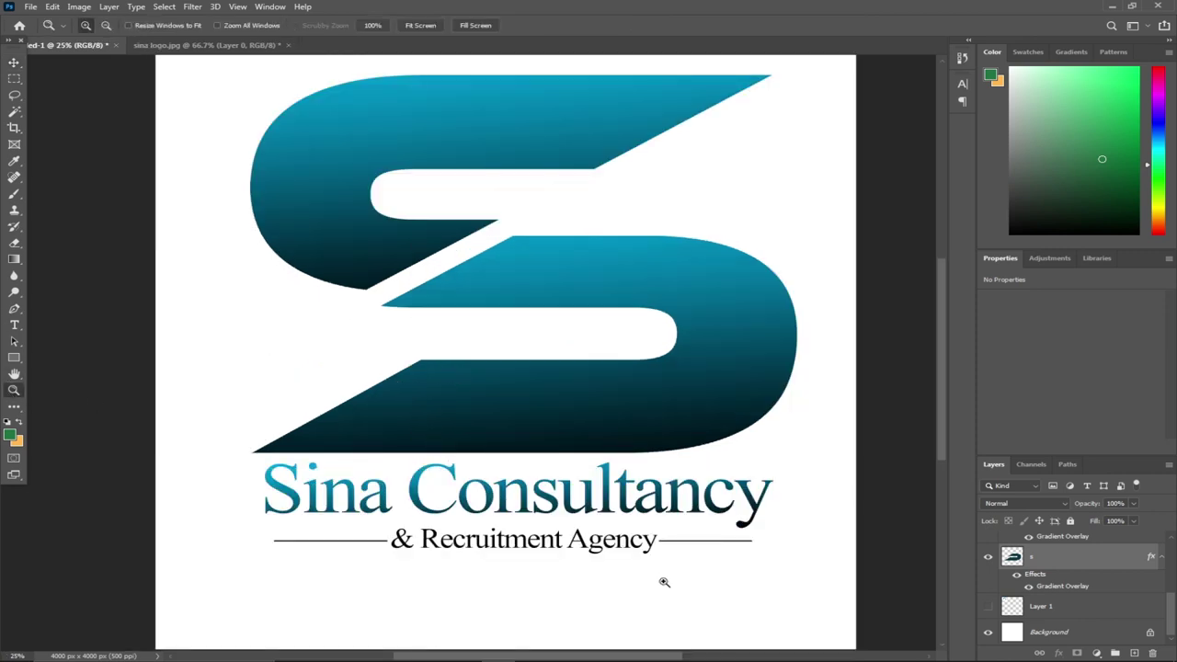
pyautogui.moveTo(649, 657); pyautogui.dragTo(655, 658)
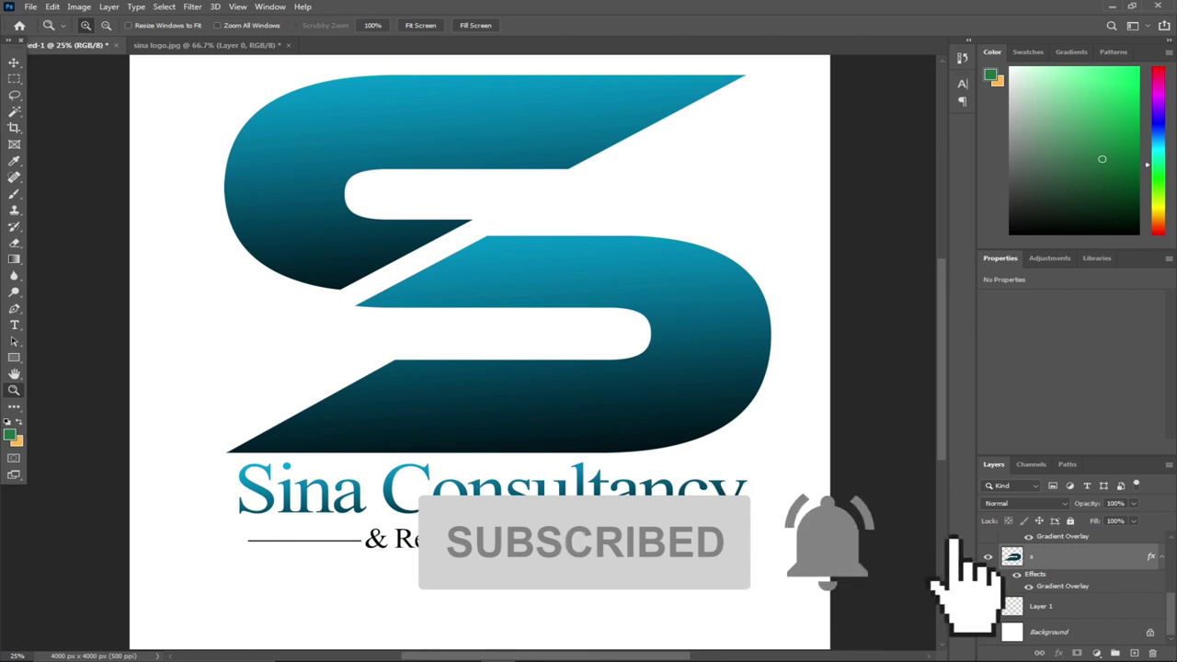
pyautogui.moveTo(806, 650)
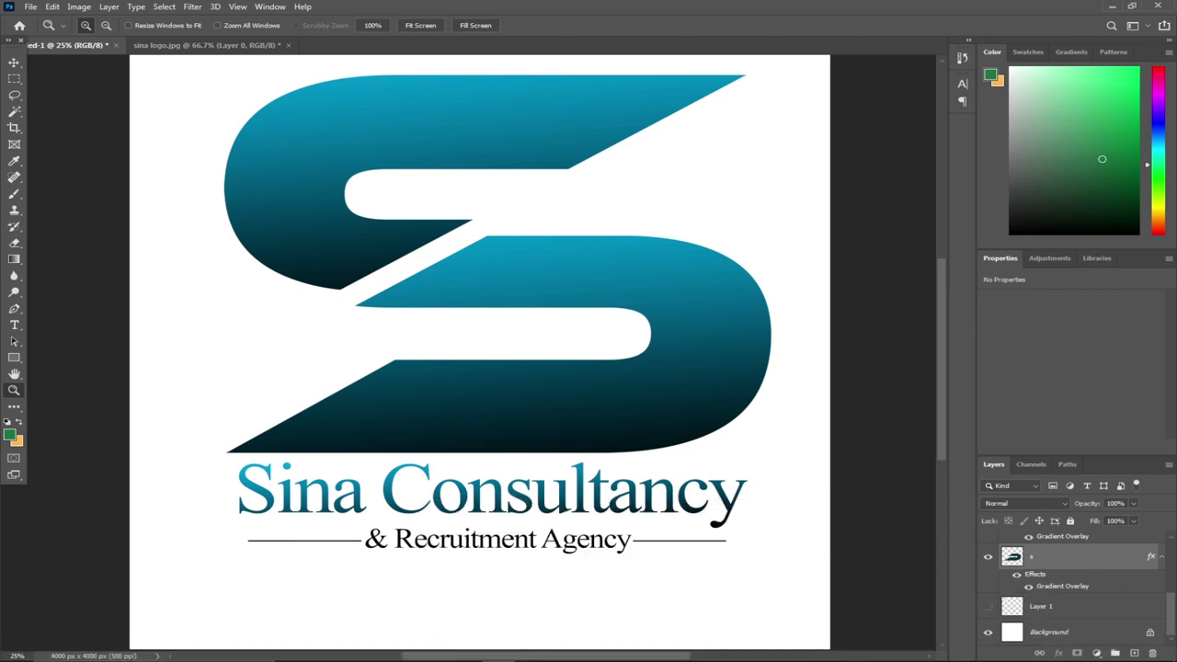